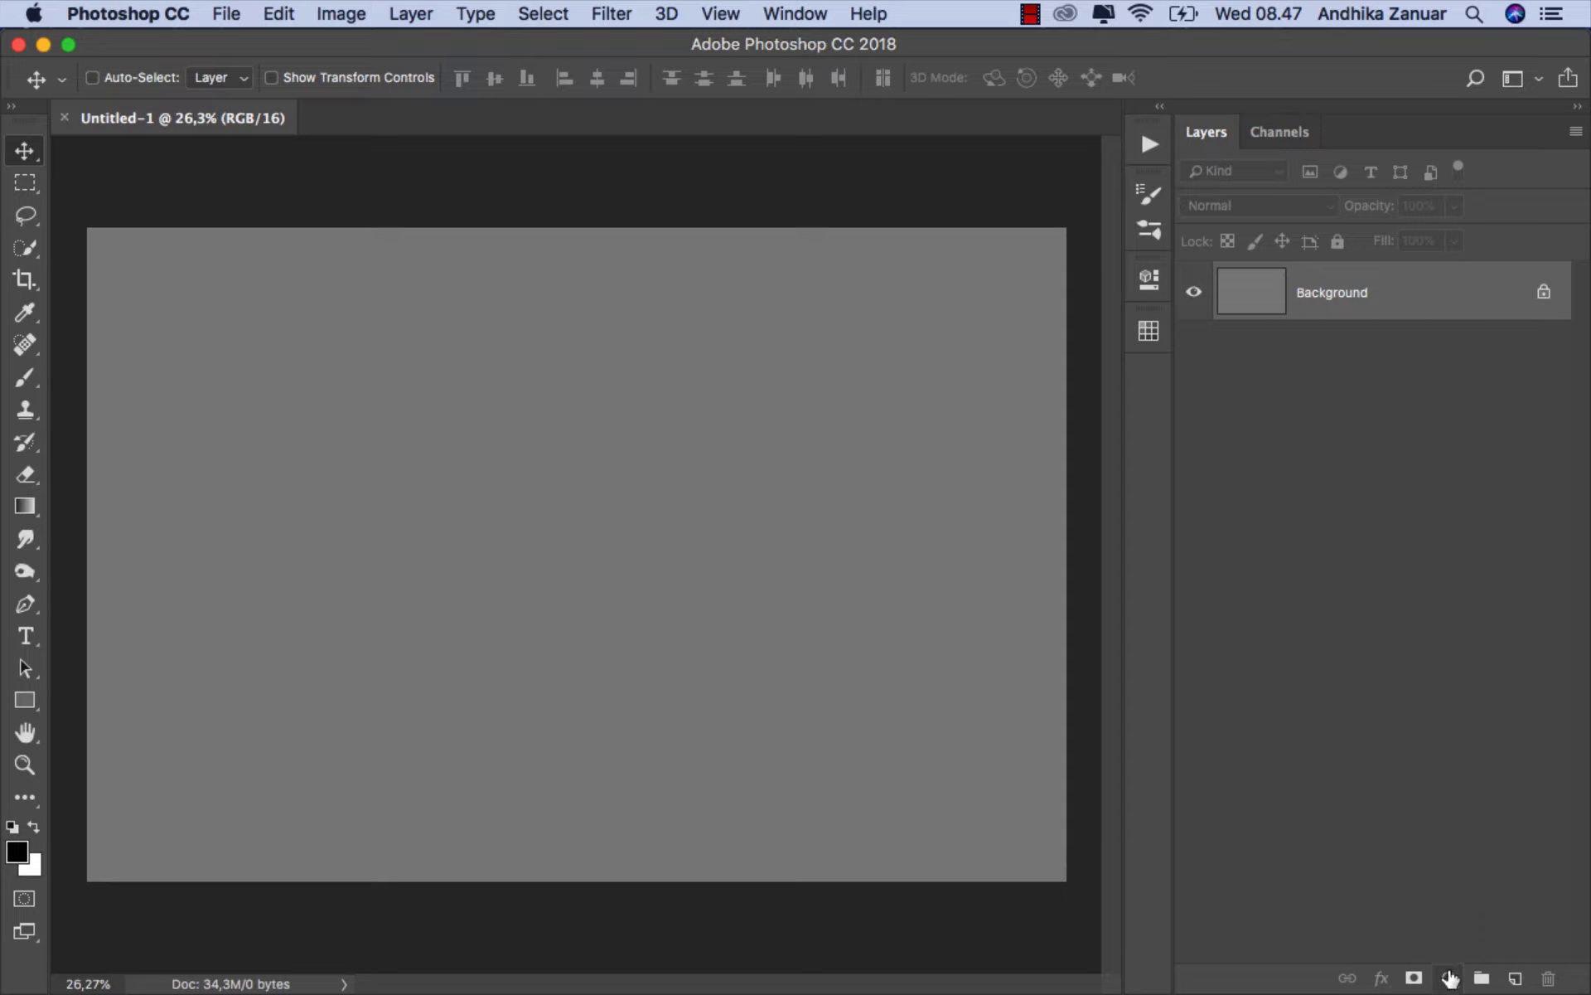
- Add a pink solid color fill layer (#f16bca) above the Background and toggle its visibility to compare
click(1450, 978)
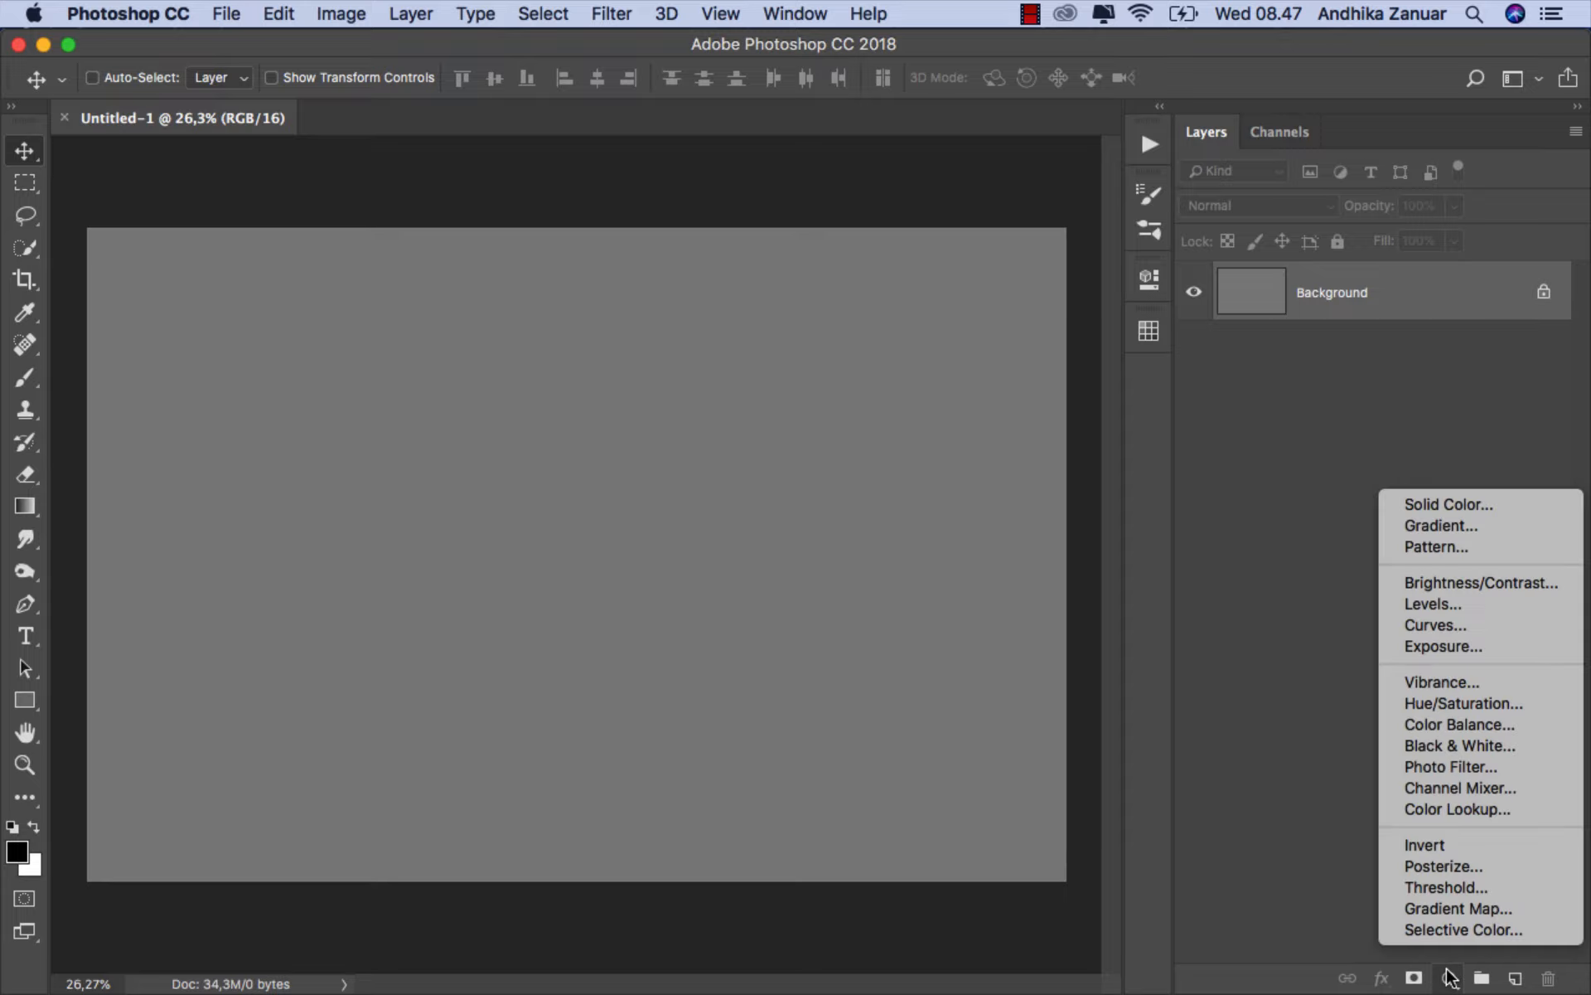
click(1476, 506)
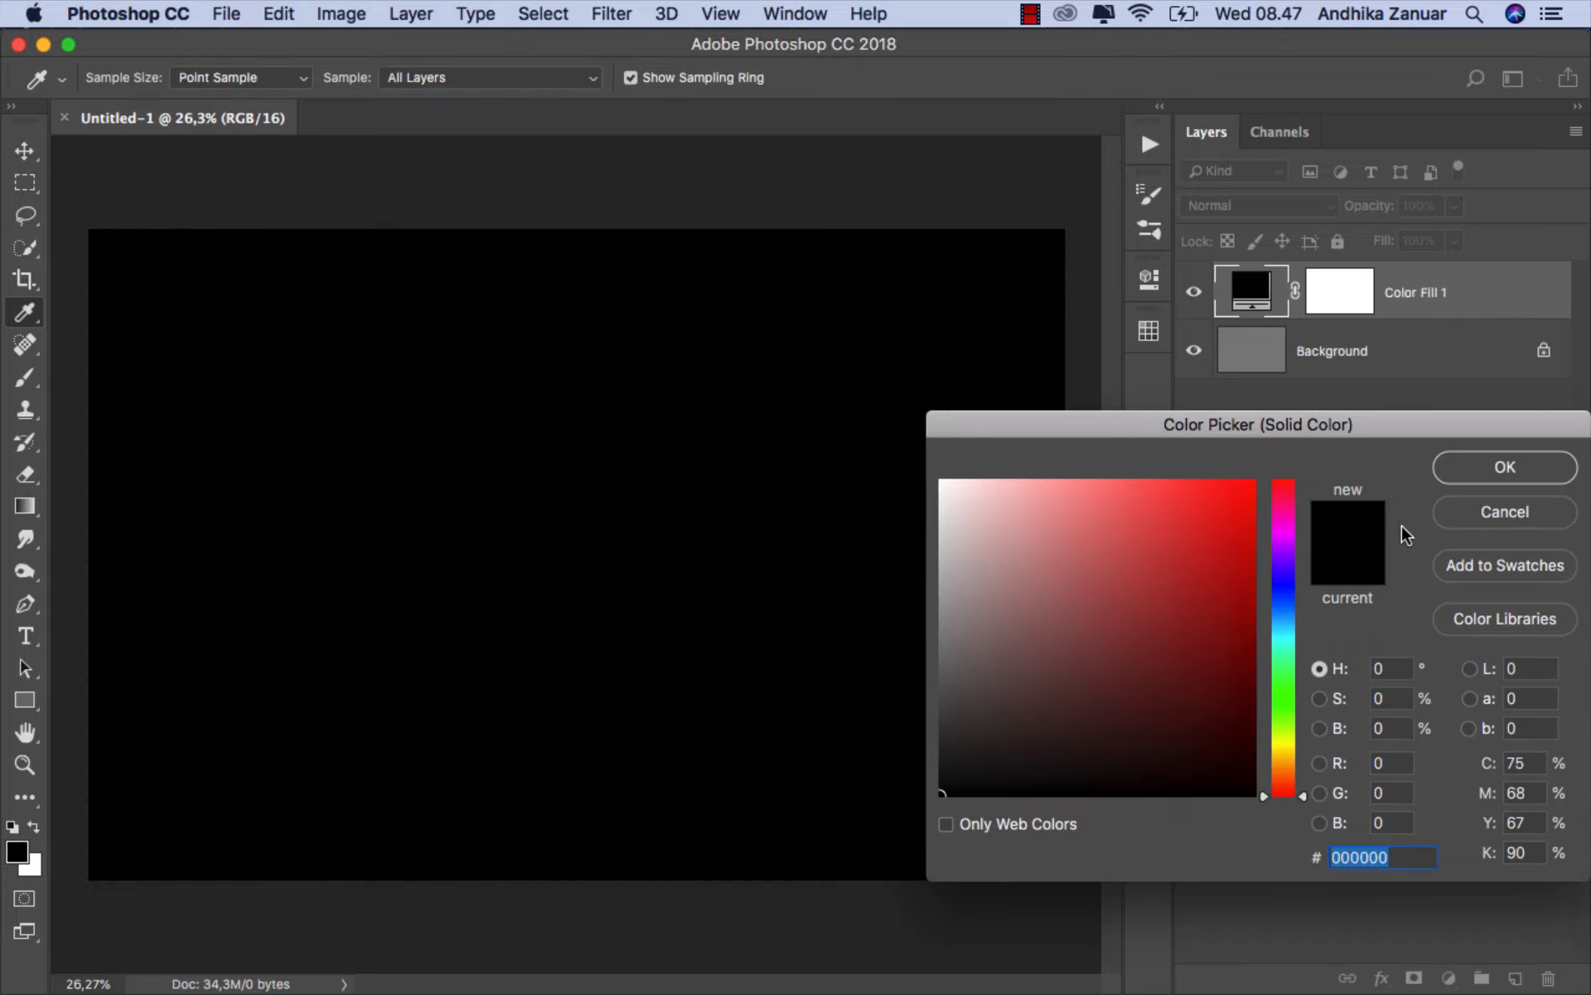
drag(1289, 525, 1290, 515)
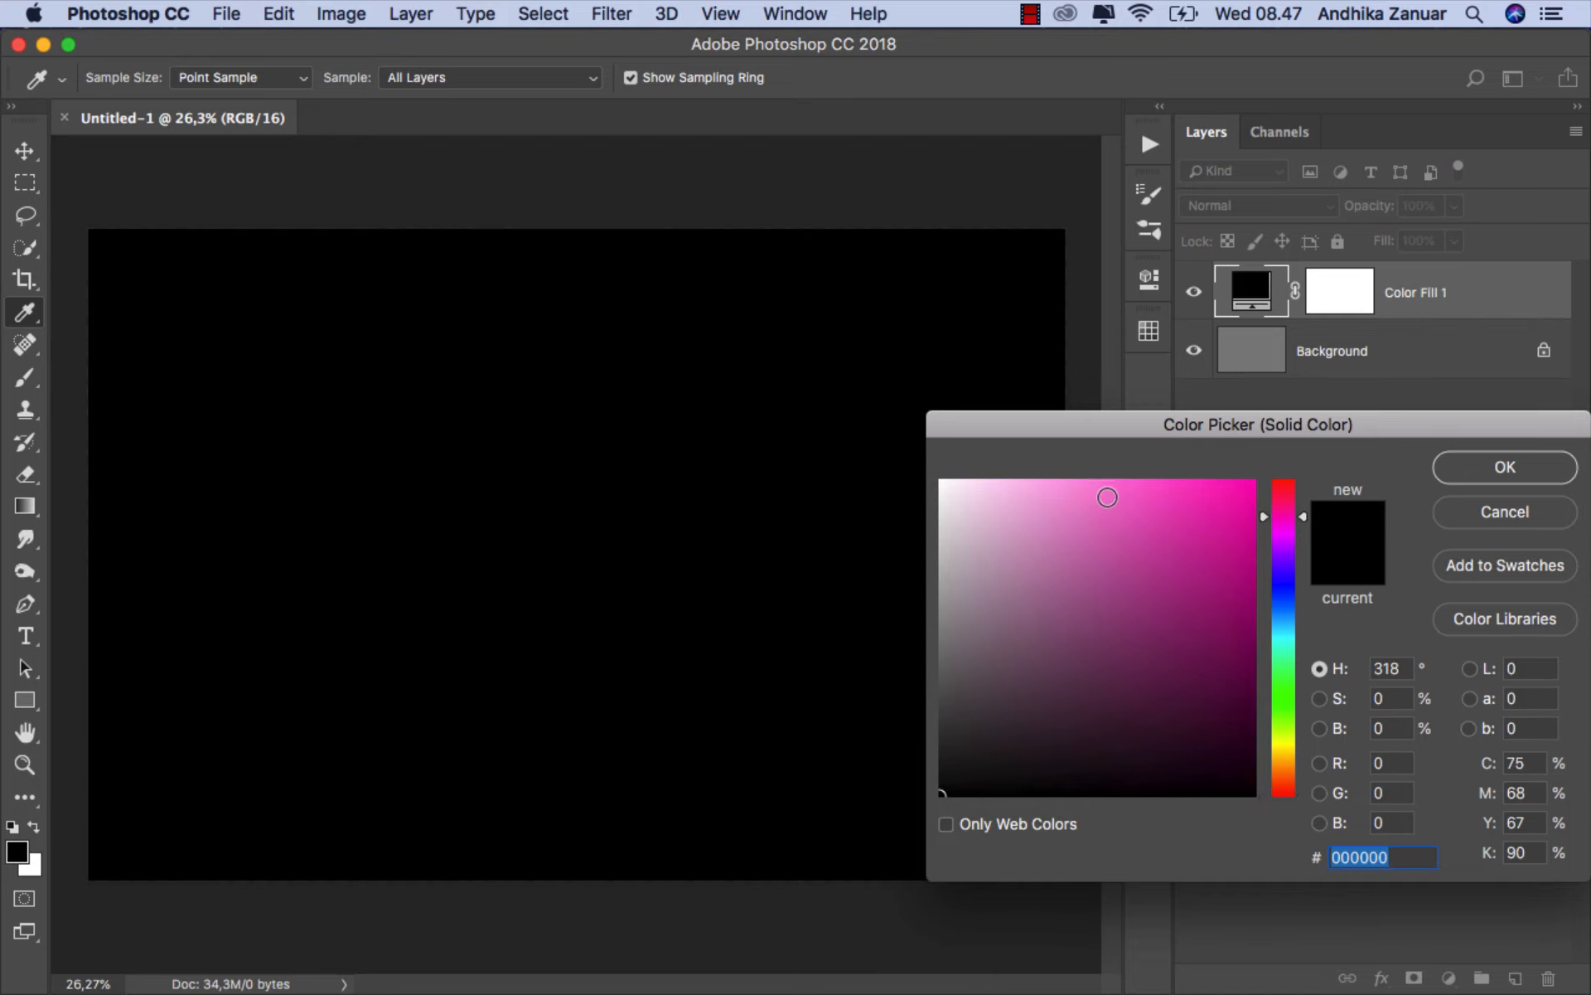
drag(1110, 495, 1114, 497)
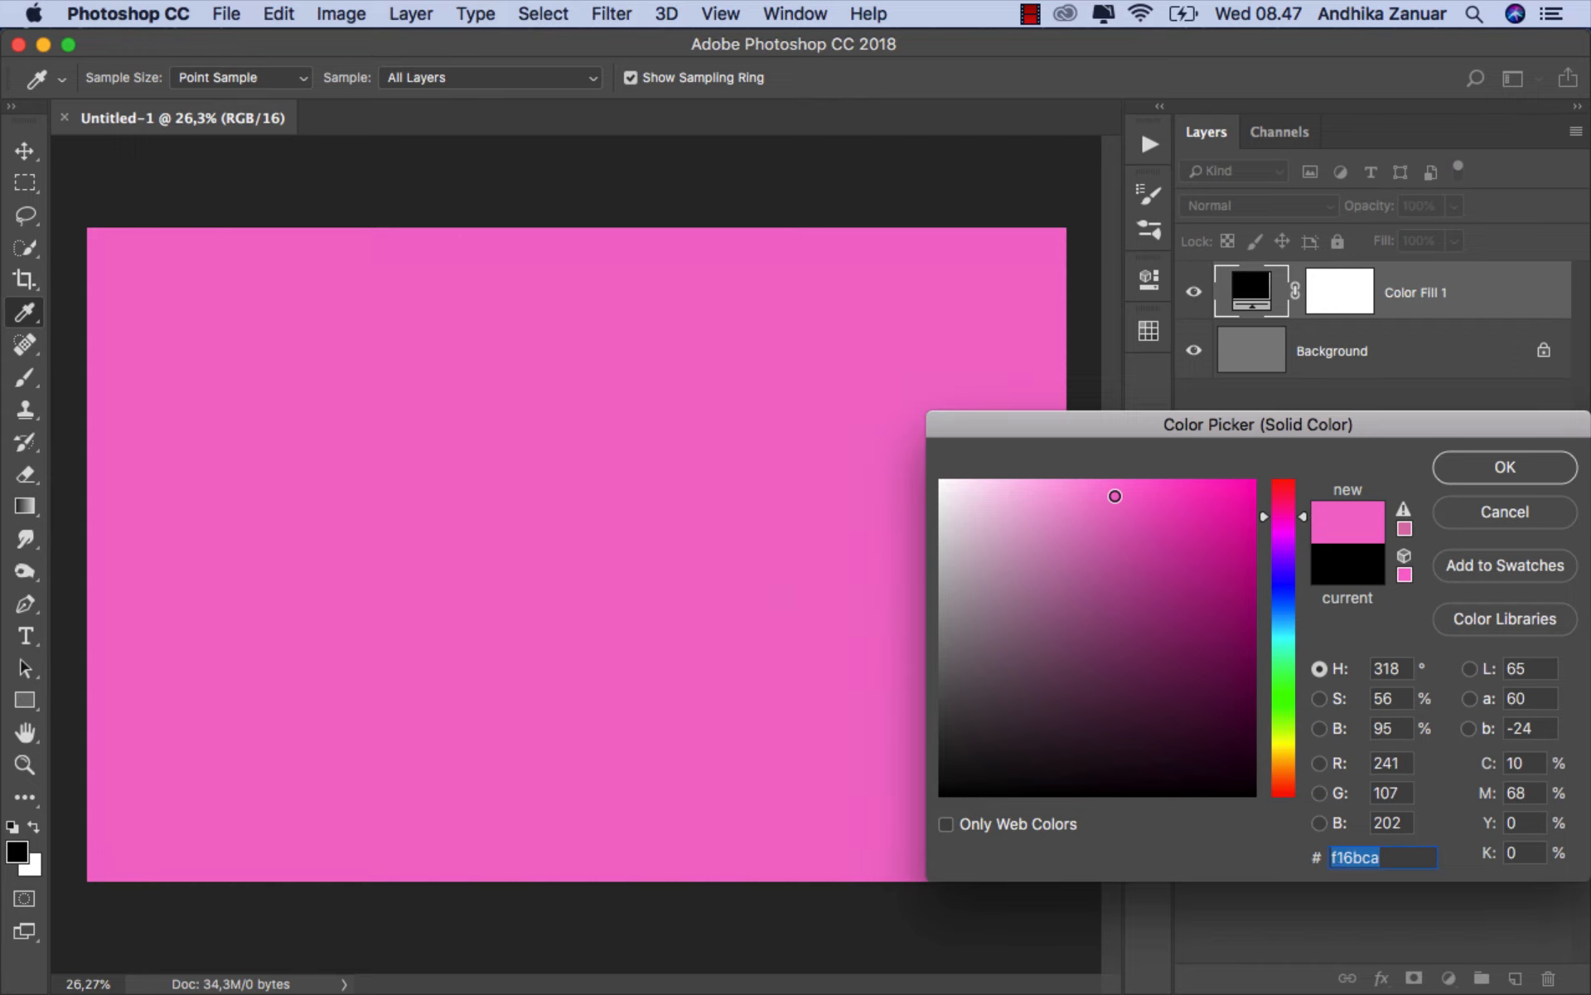
click(1452, 469)
click(1193, 292)
click(1193, 291)
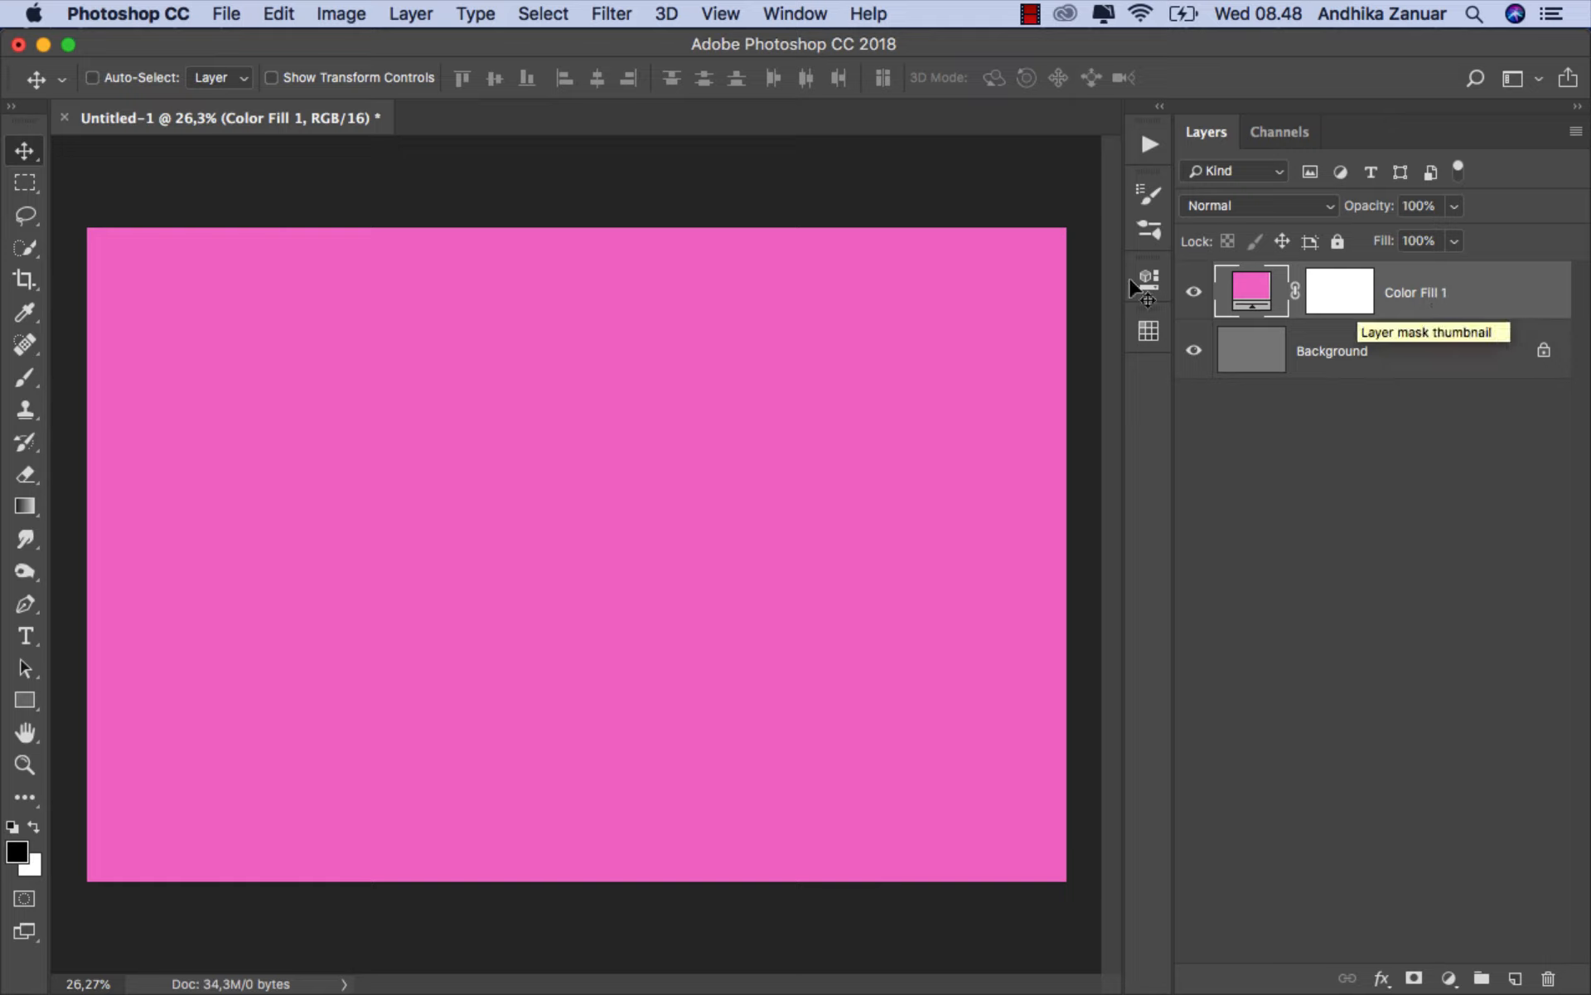
- Place CoitTower_034.jpg as an embedded image filling the canvas and flip it horizontally
click(226, 14)
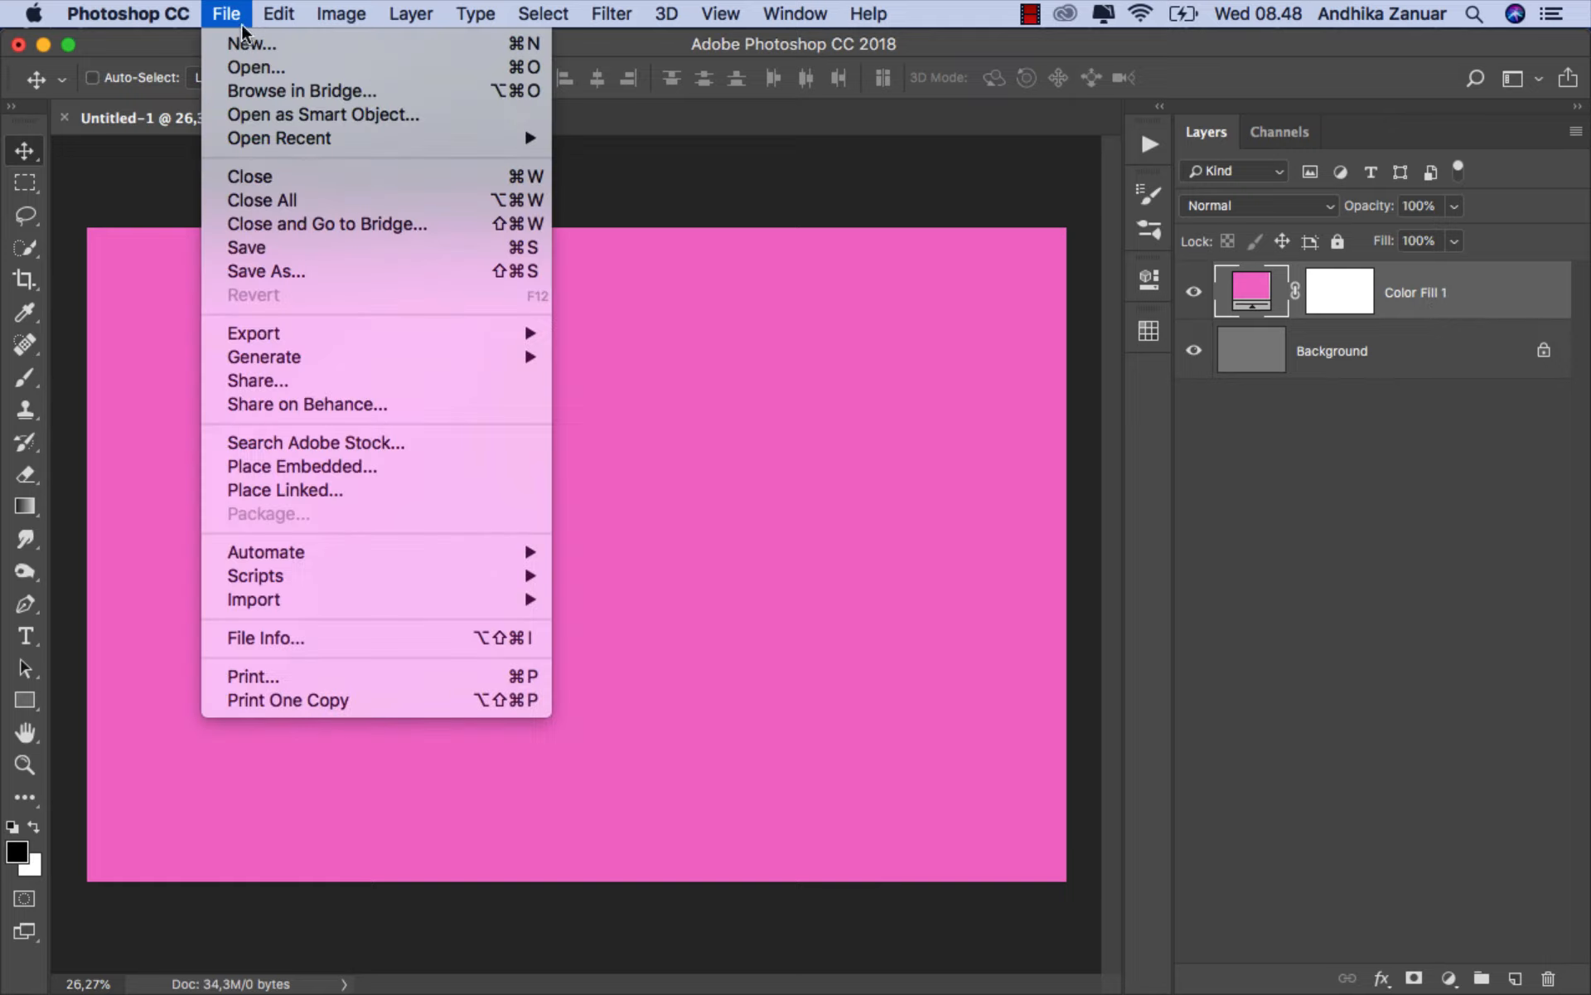
click(419, 465)
click(752, 257)
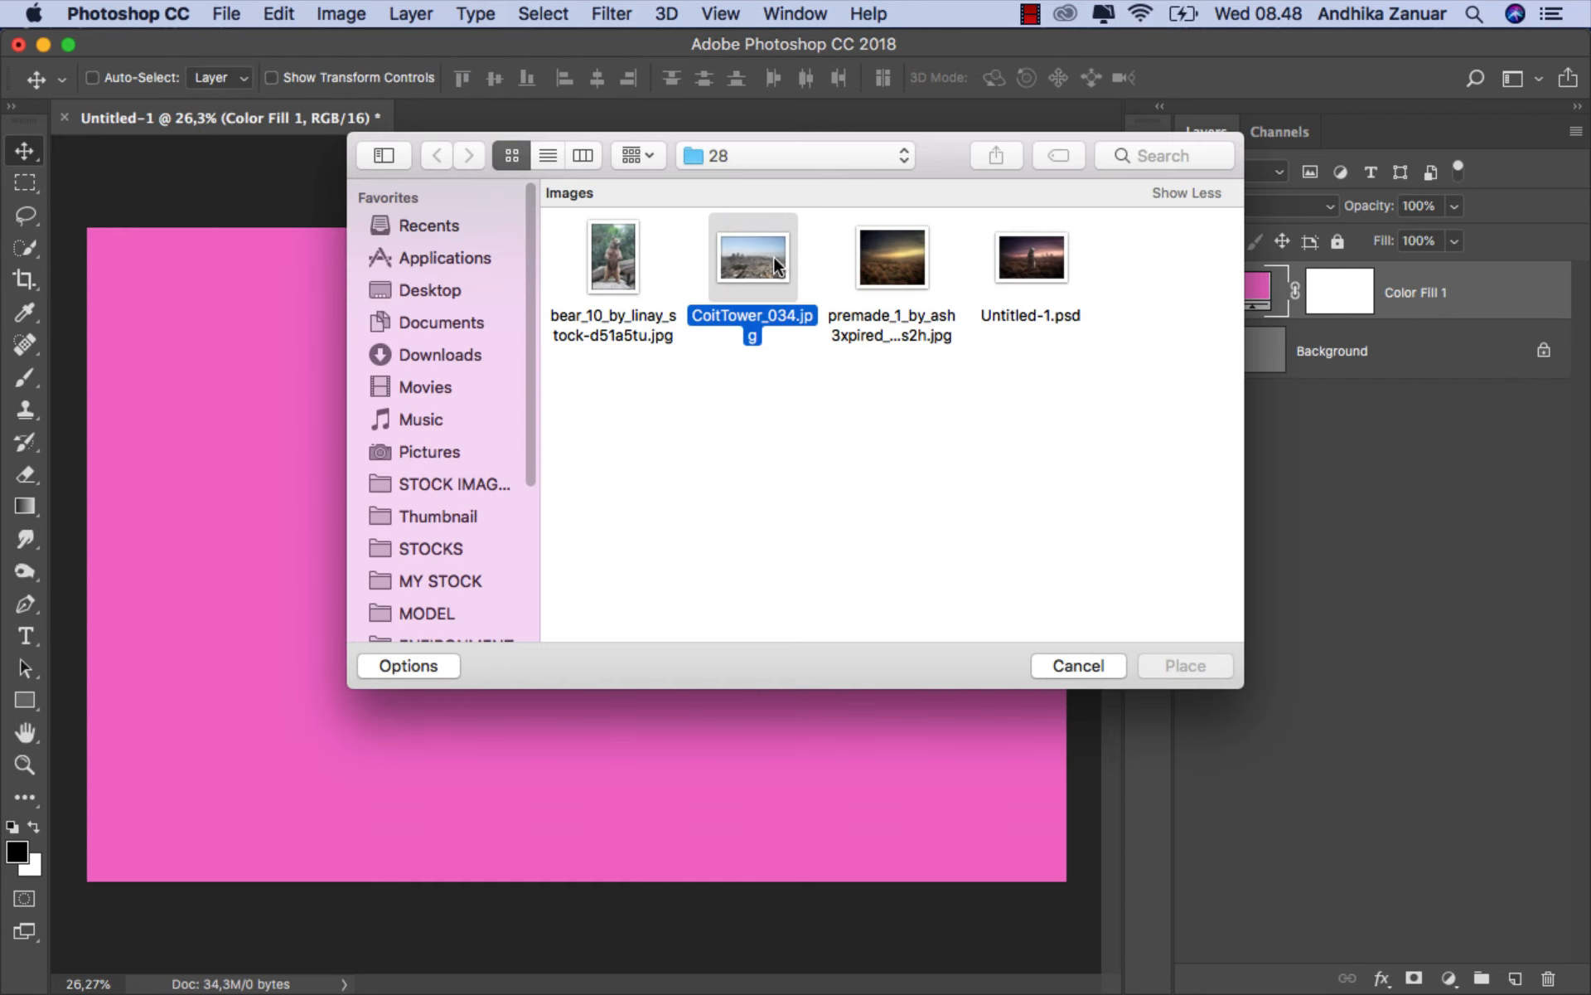
click(1177, 663)
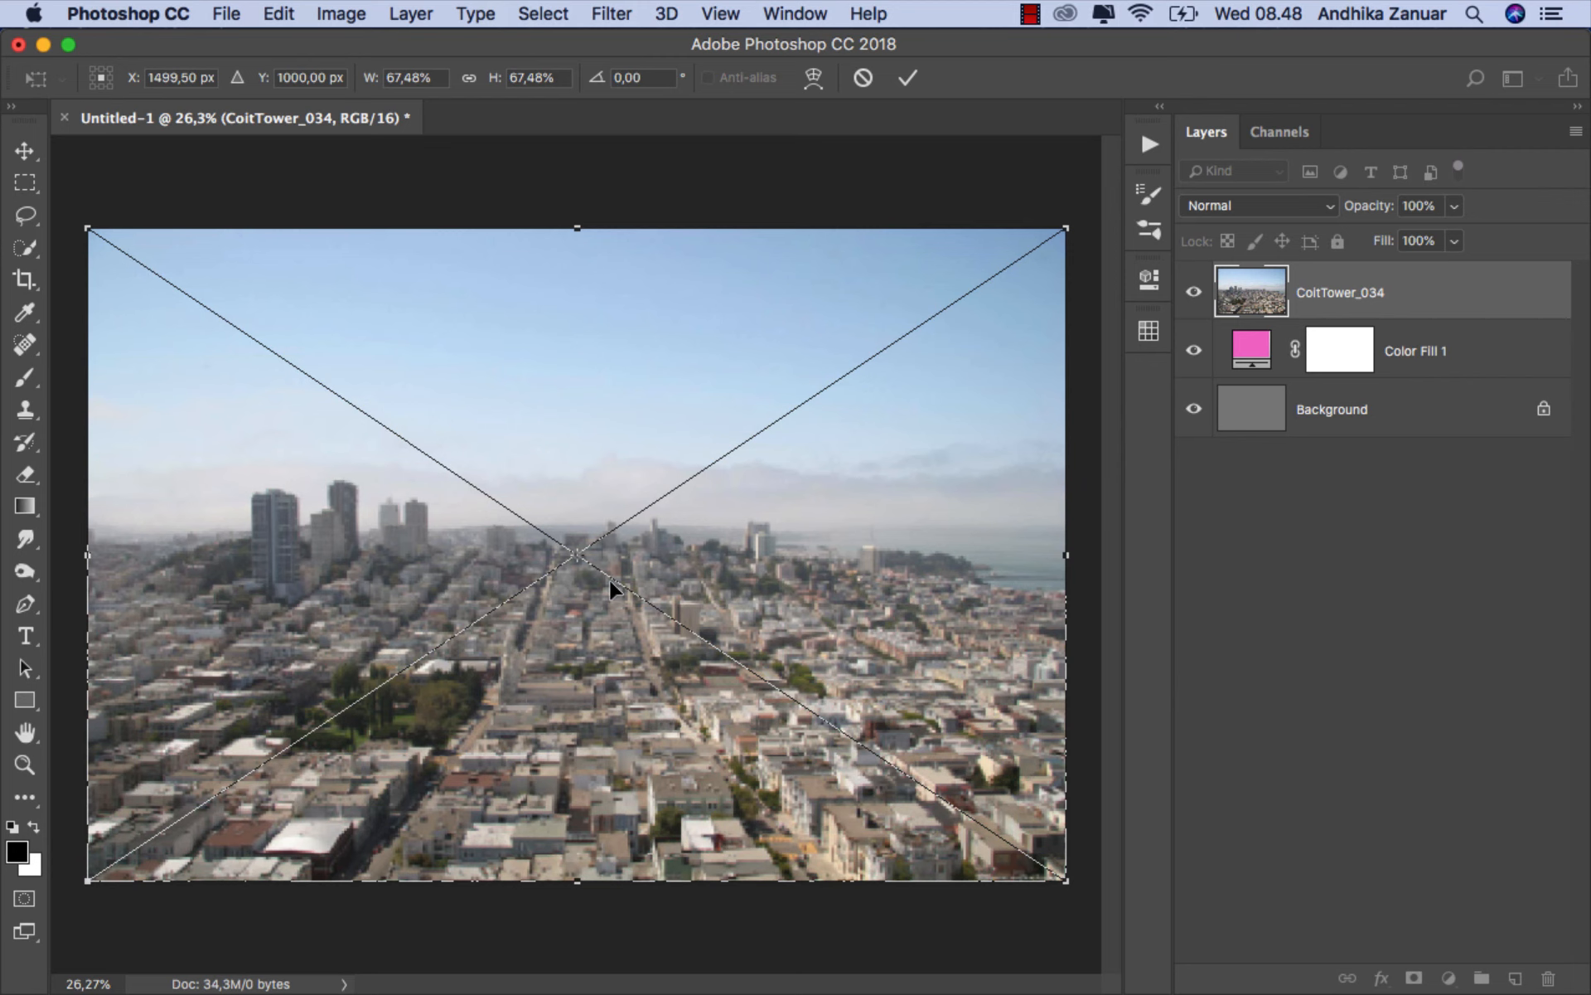
right_click(609, 579)
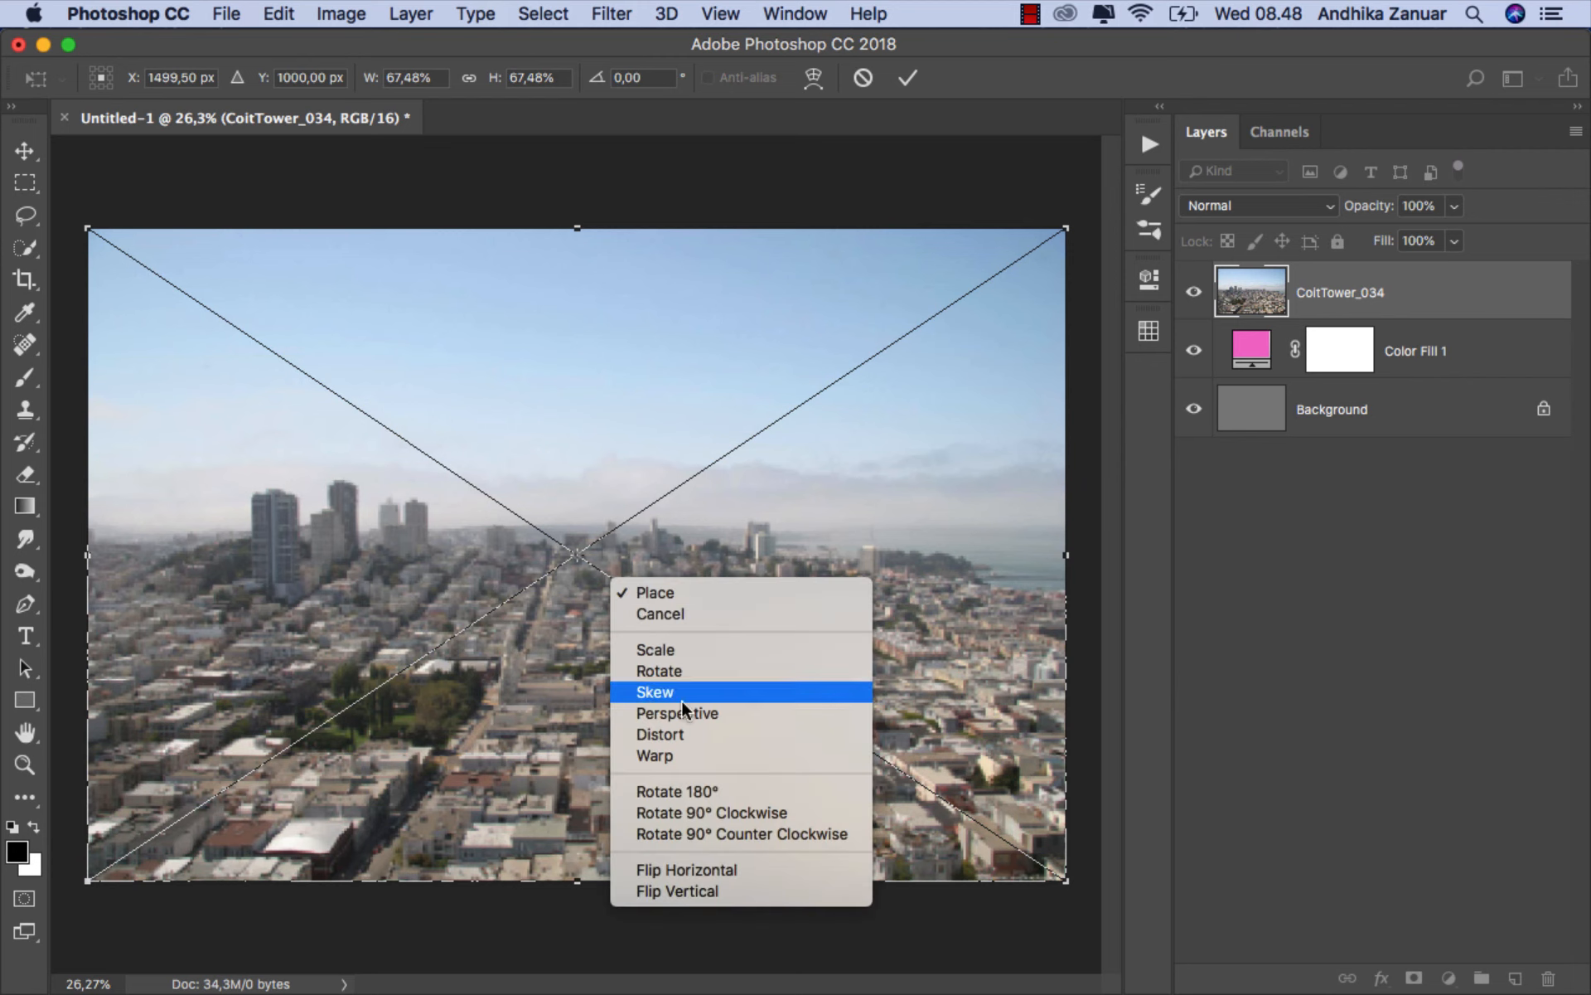
click(678, 867)
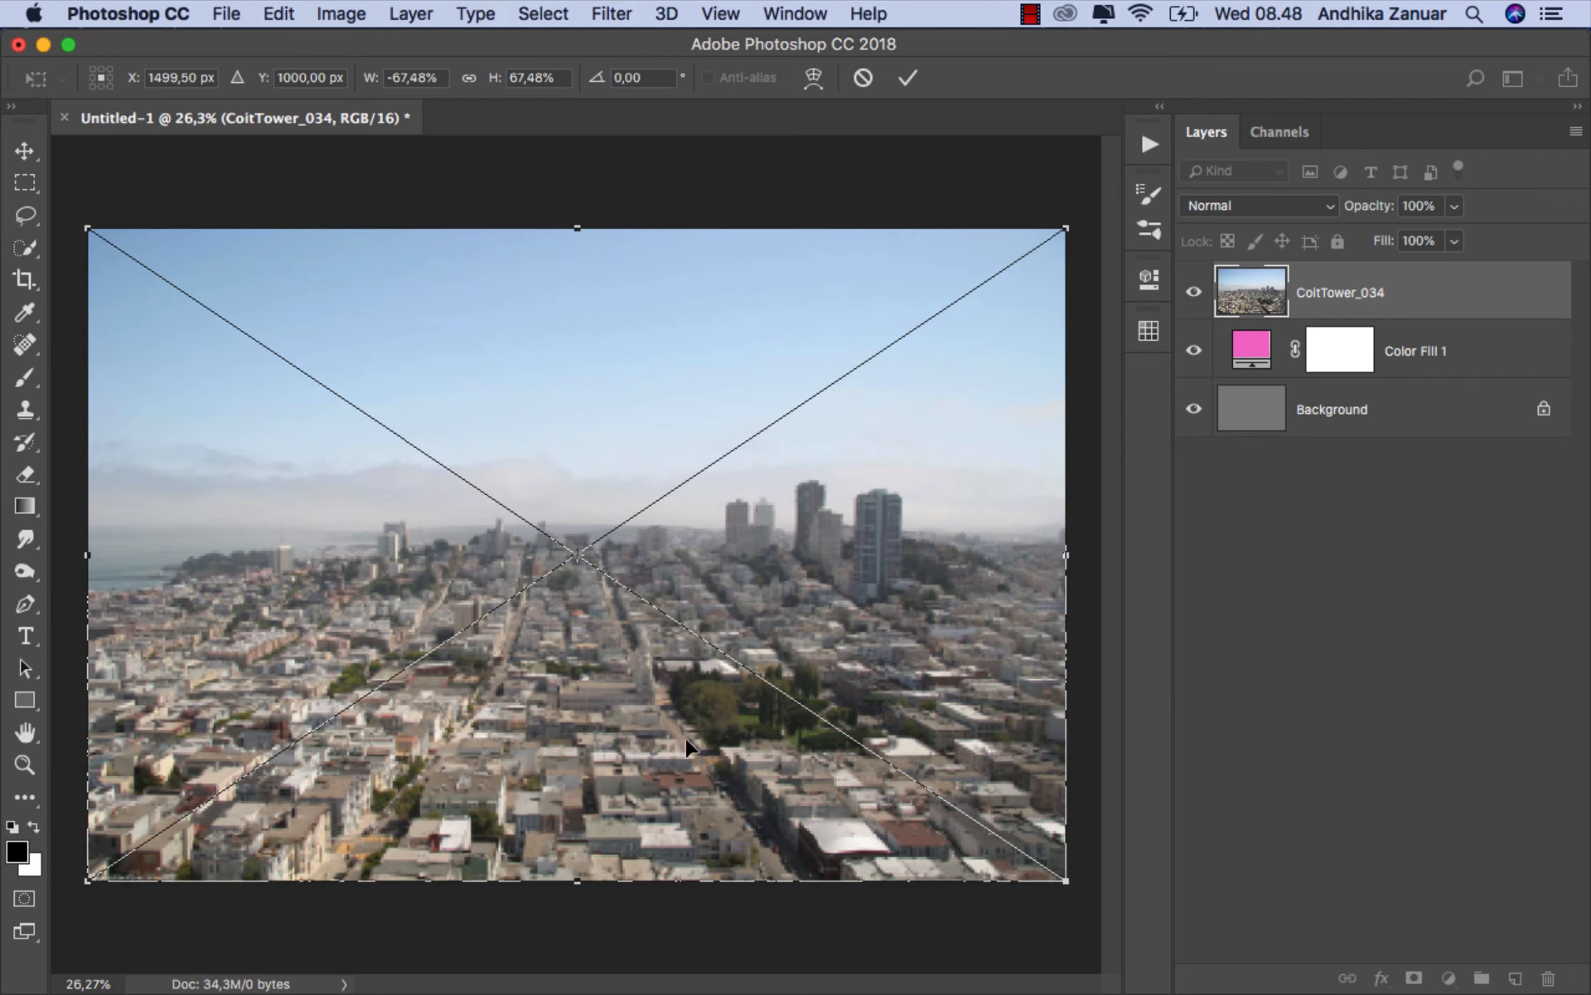
click(908, 77)
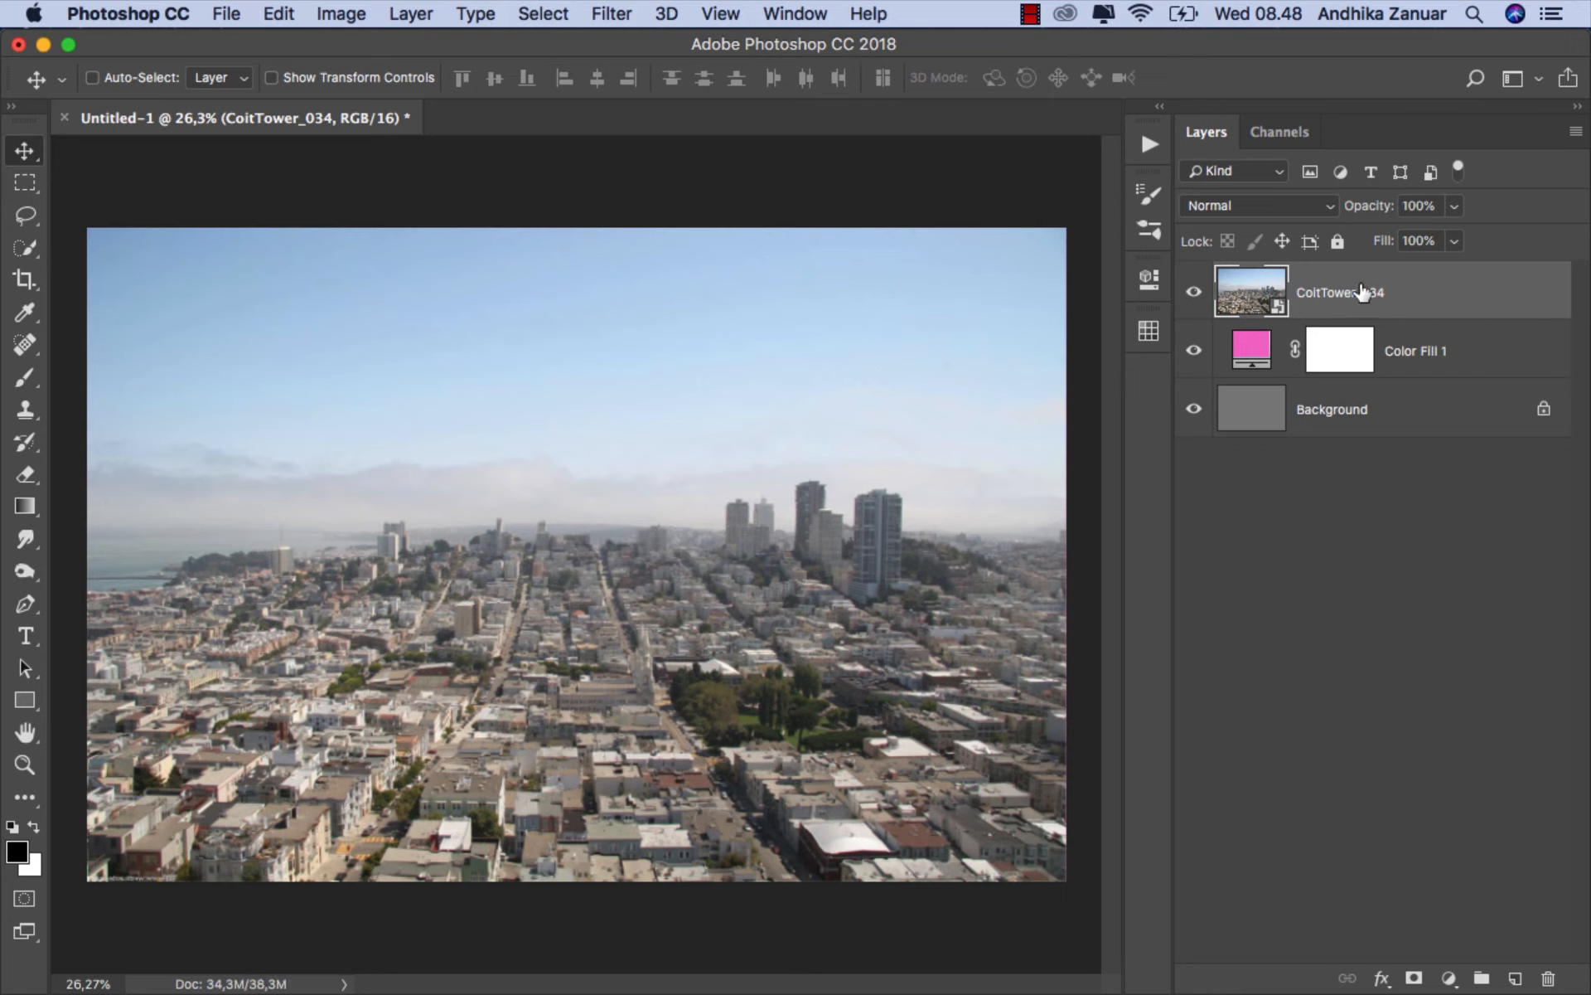
- Mask the CoitTower_034 layer with two overlapping black-to-transparent linear gradients at 30% opacity, running from the canvas top down over the city
click(1414, 978)
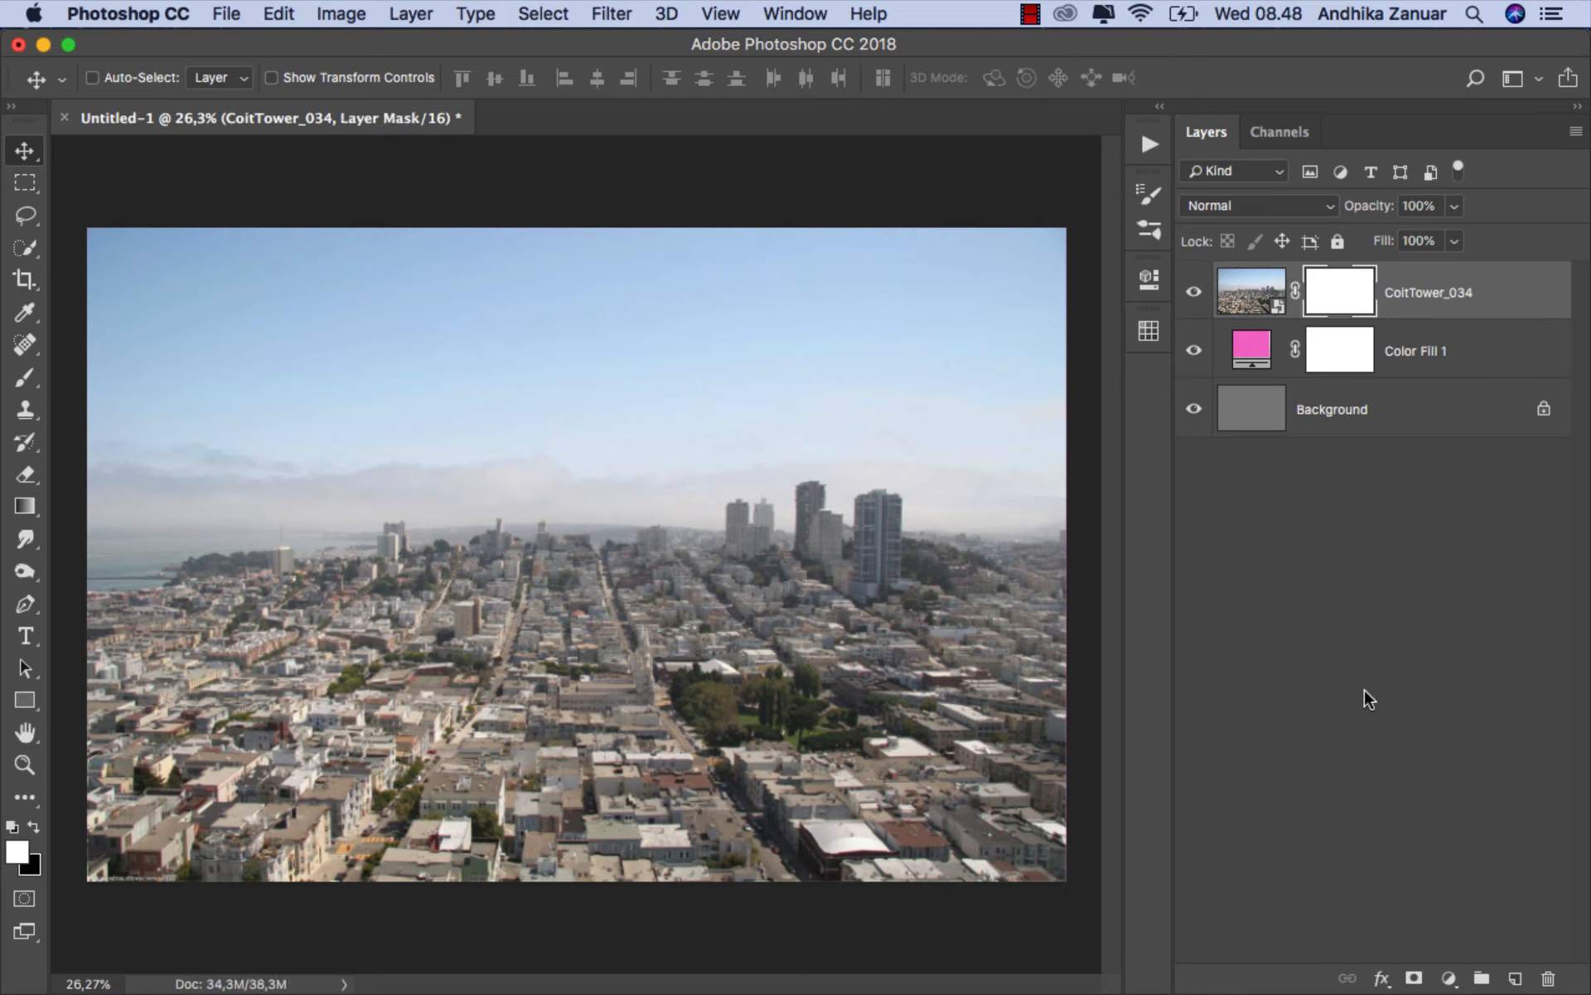
click(34, 507)
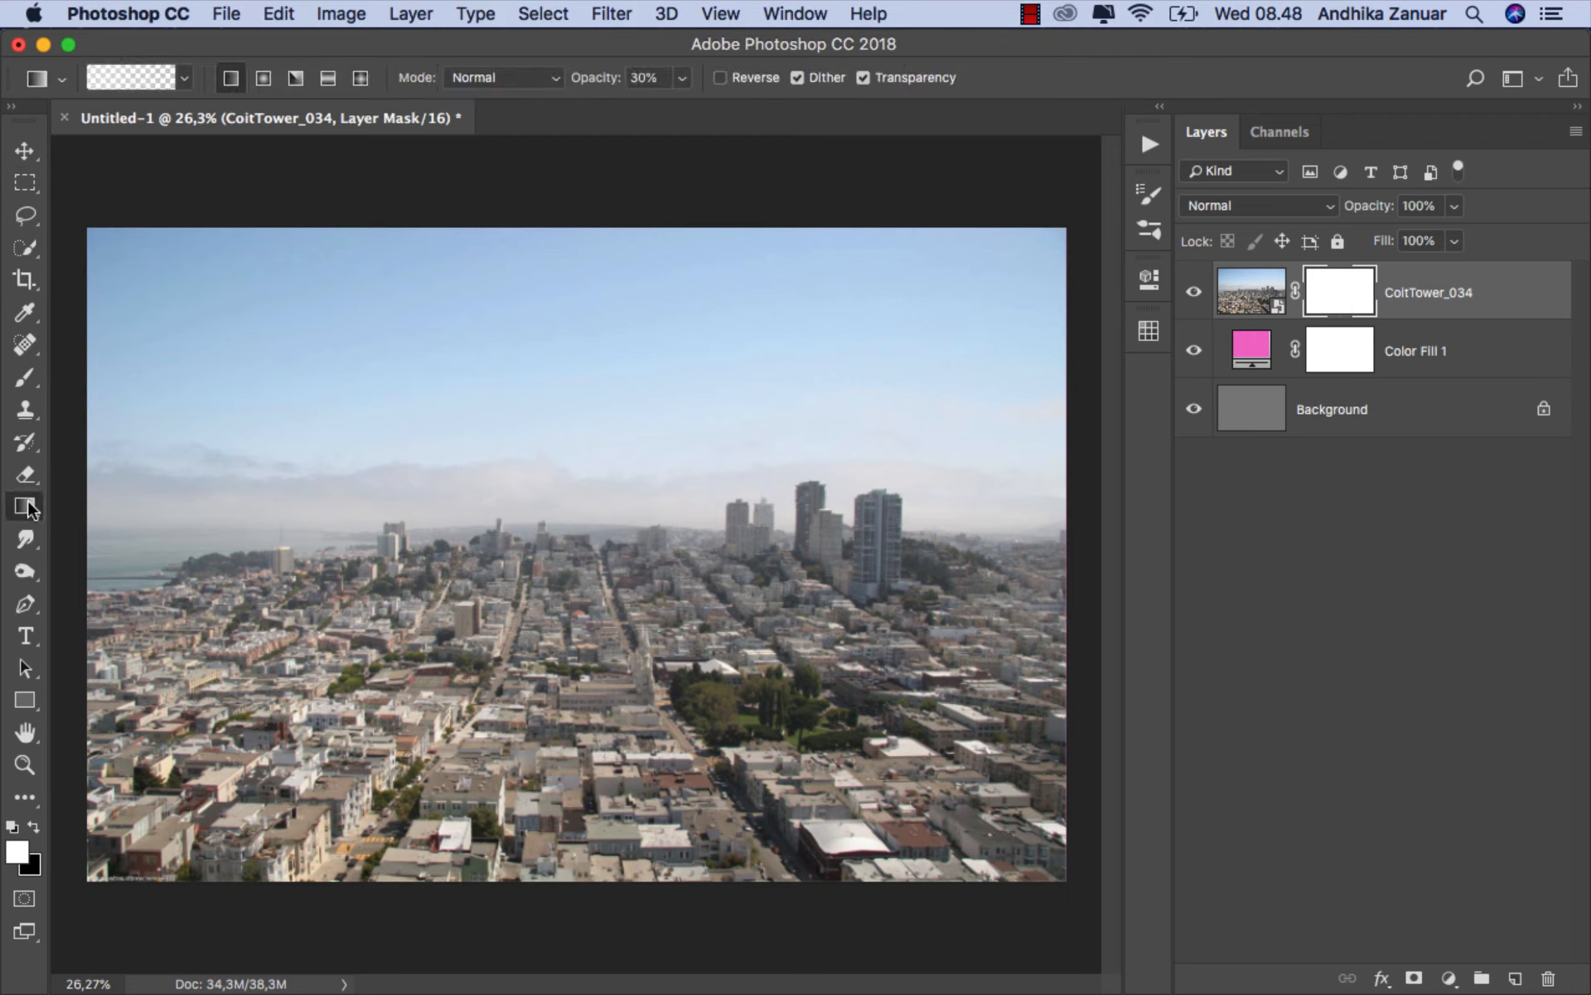
click(34, 828)
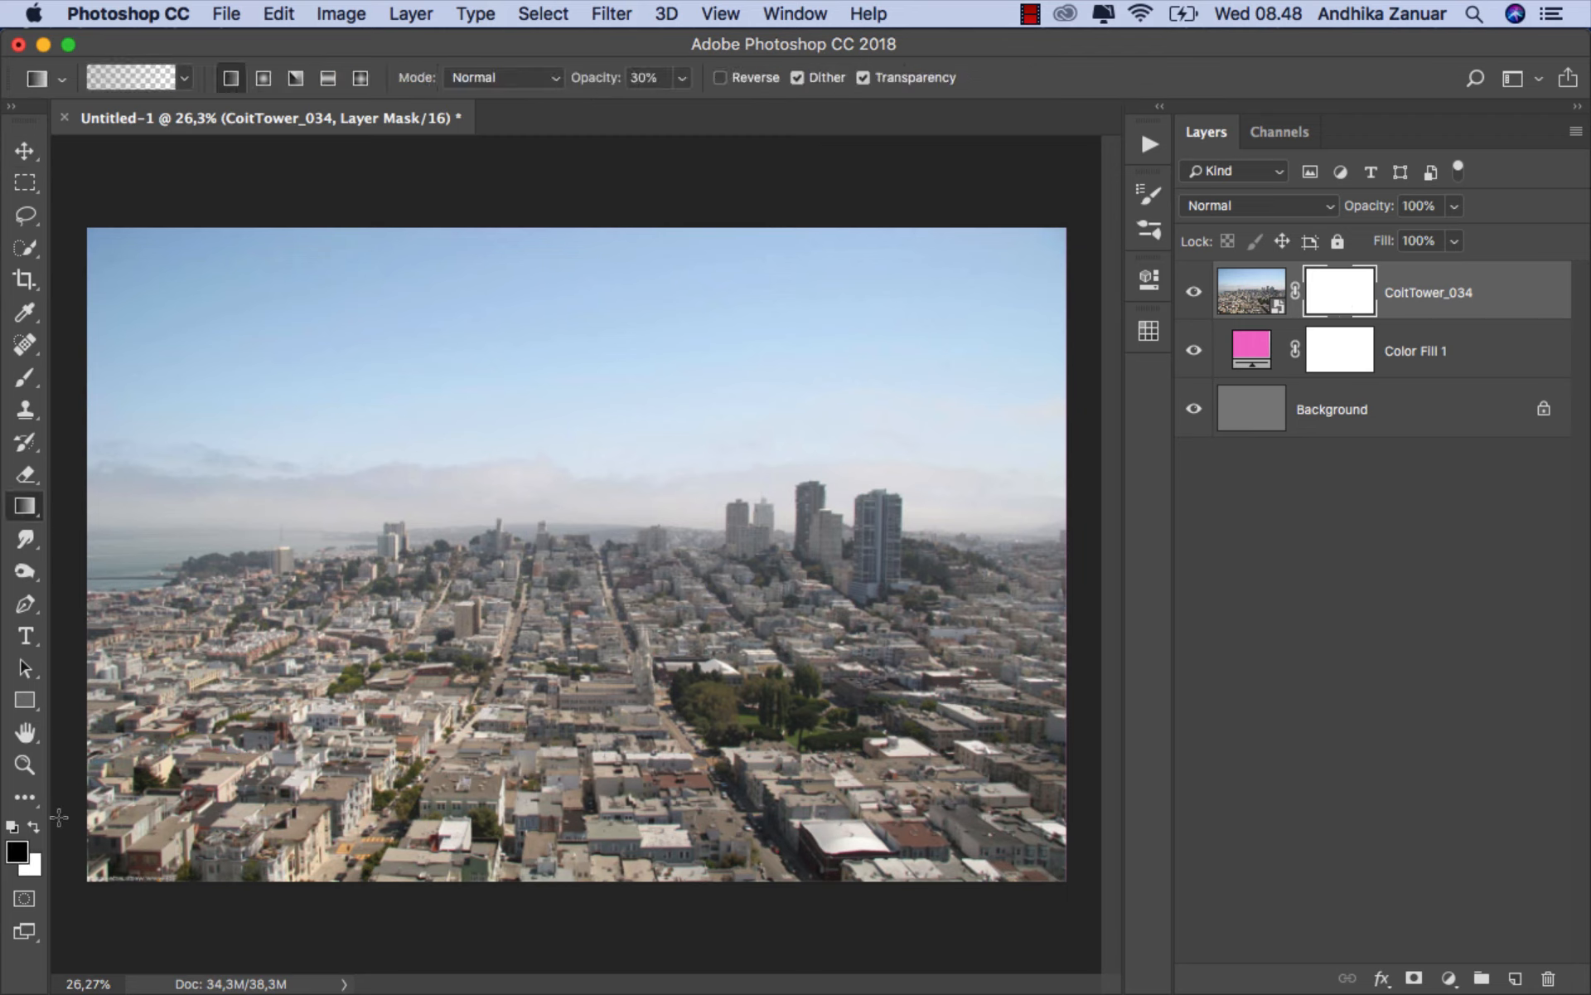
click(183, 79)
click(99, 119)
click(308, 41)
click(661, 76)
click(661, 77)
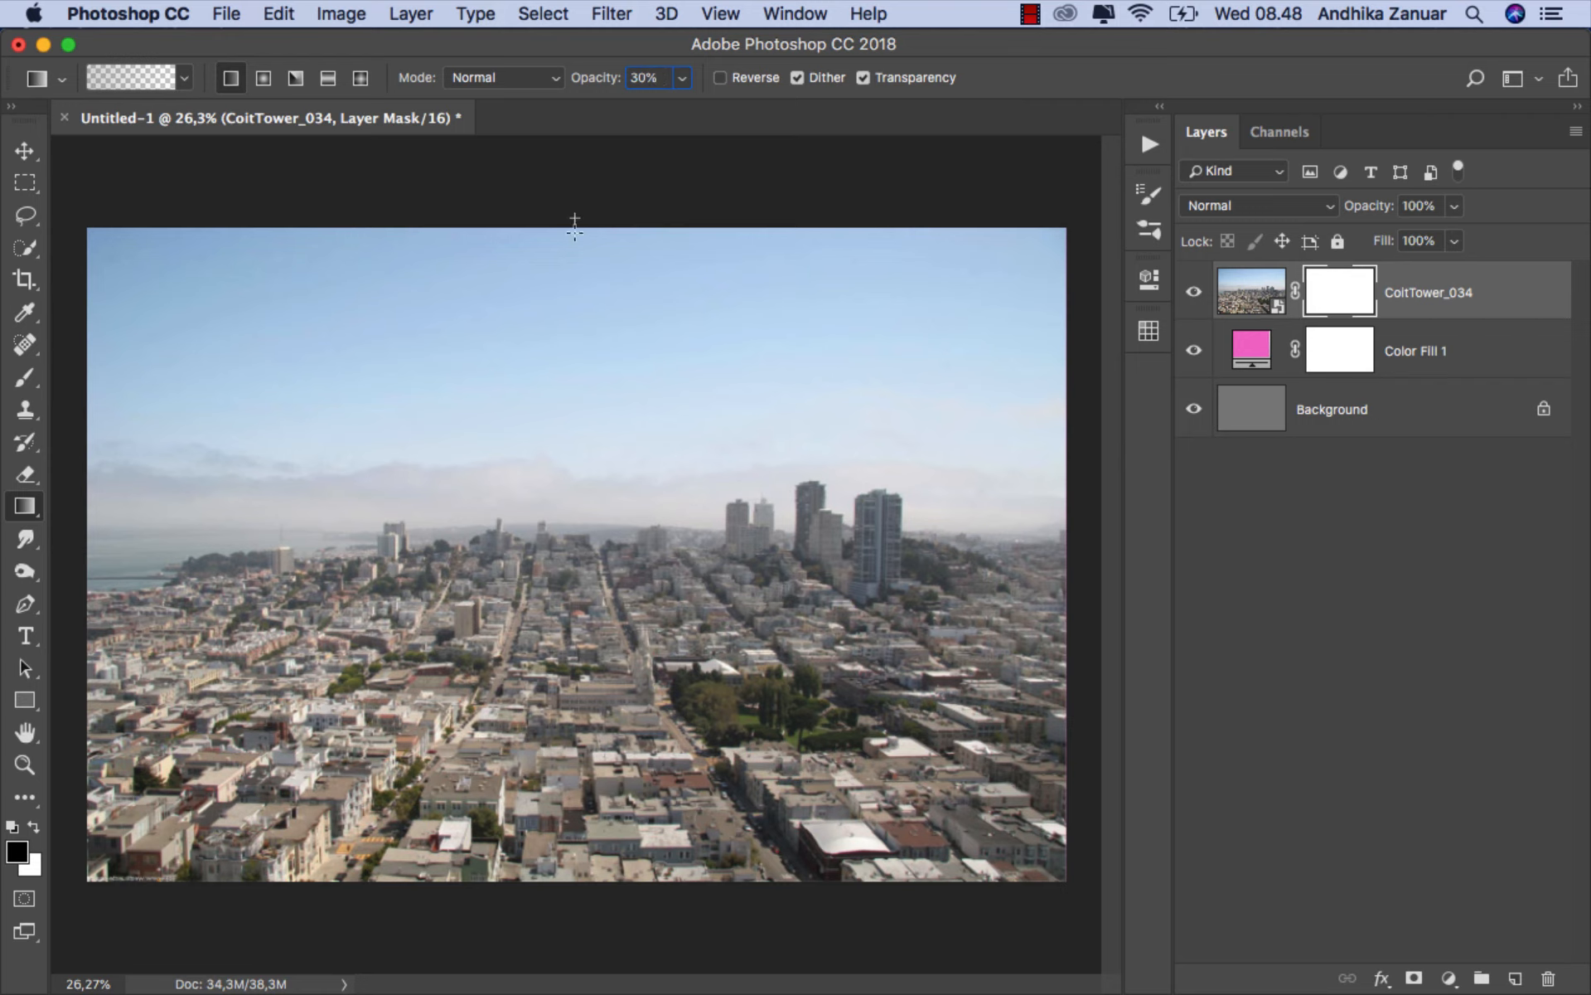
drag(574, 230, 572, 769)
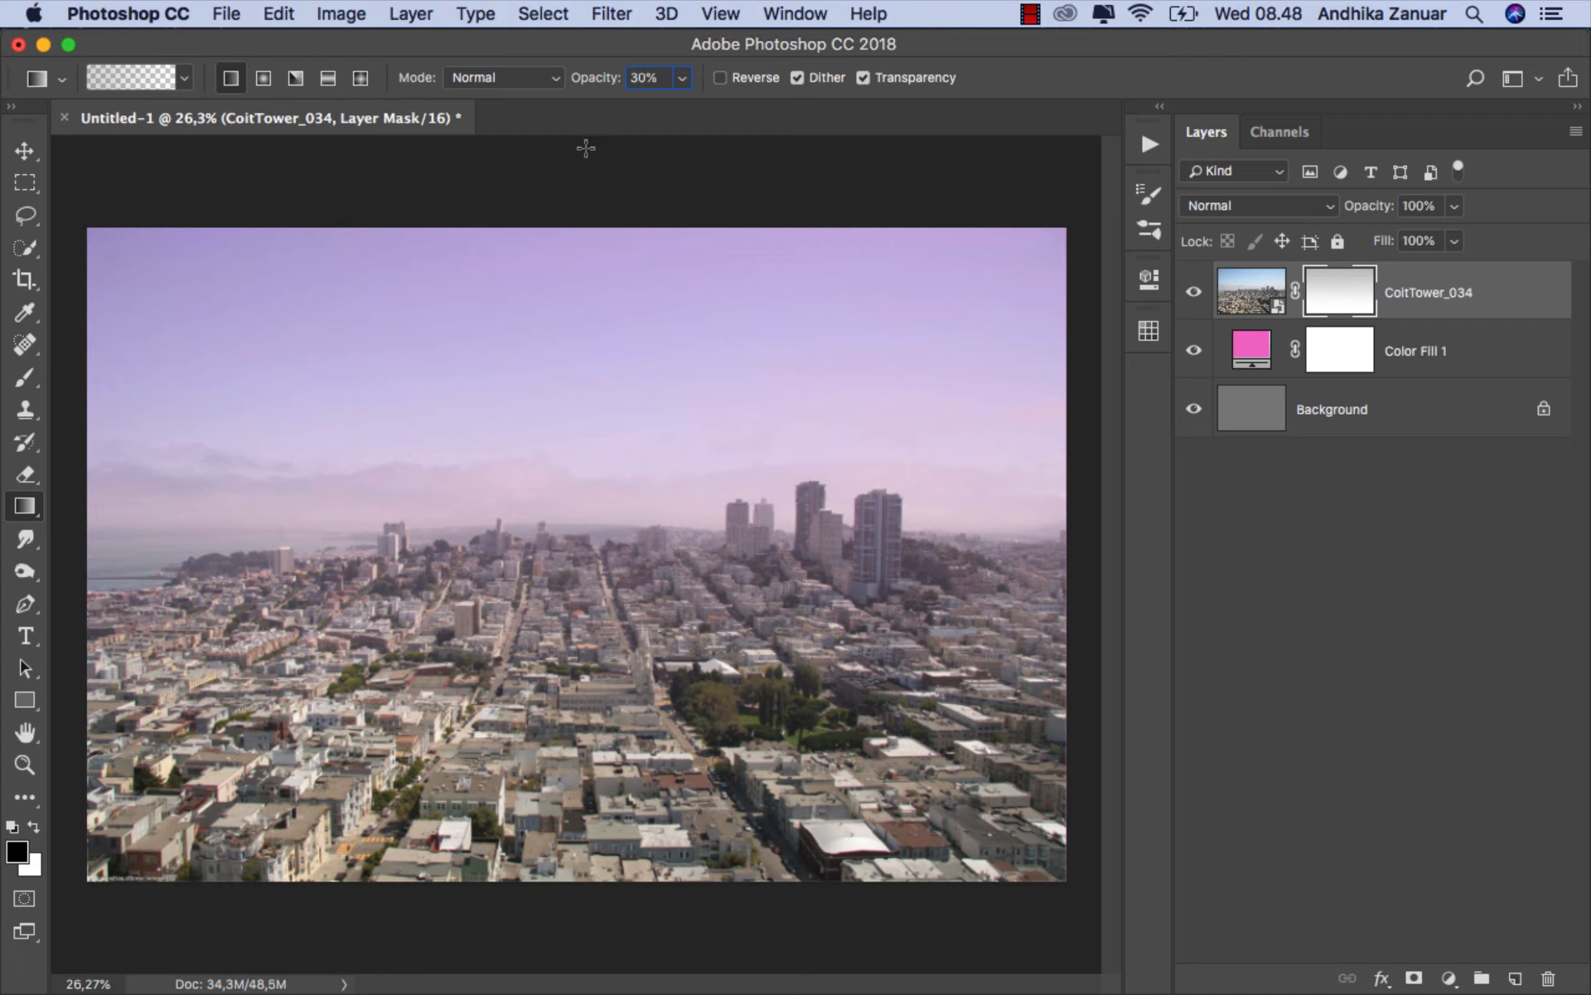
drag(567, 138, 571, 804)
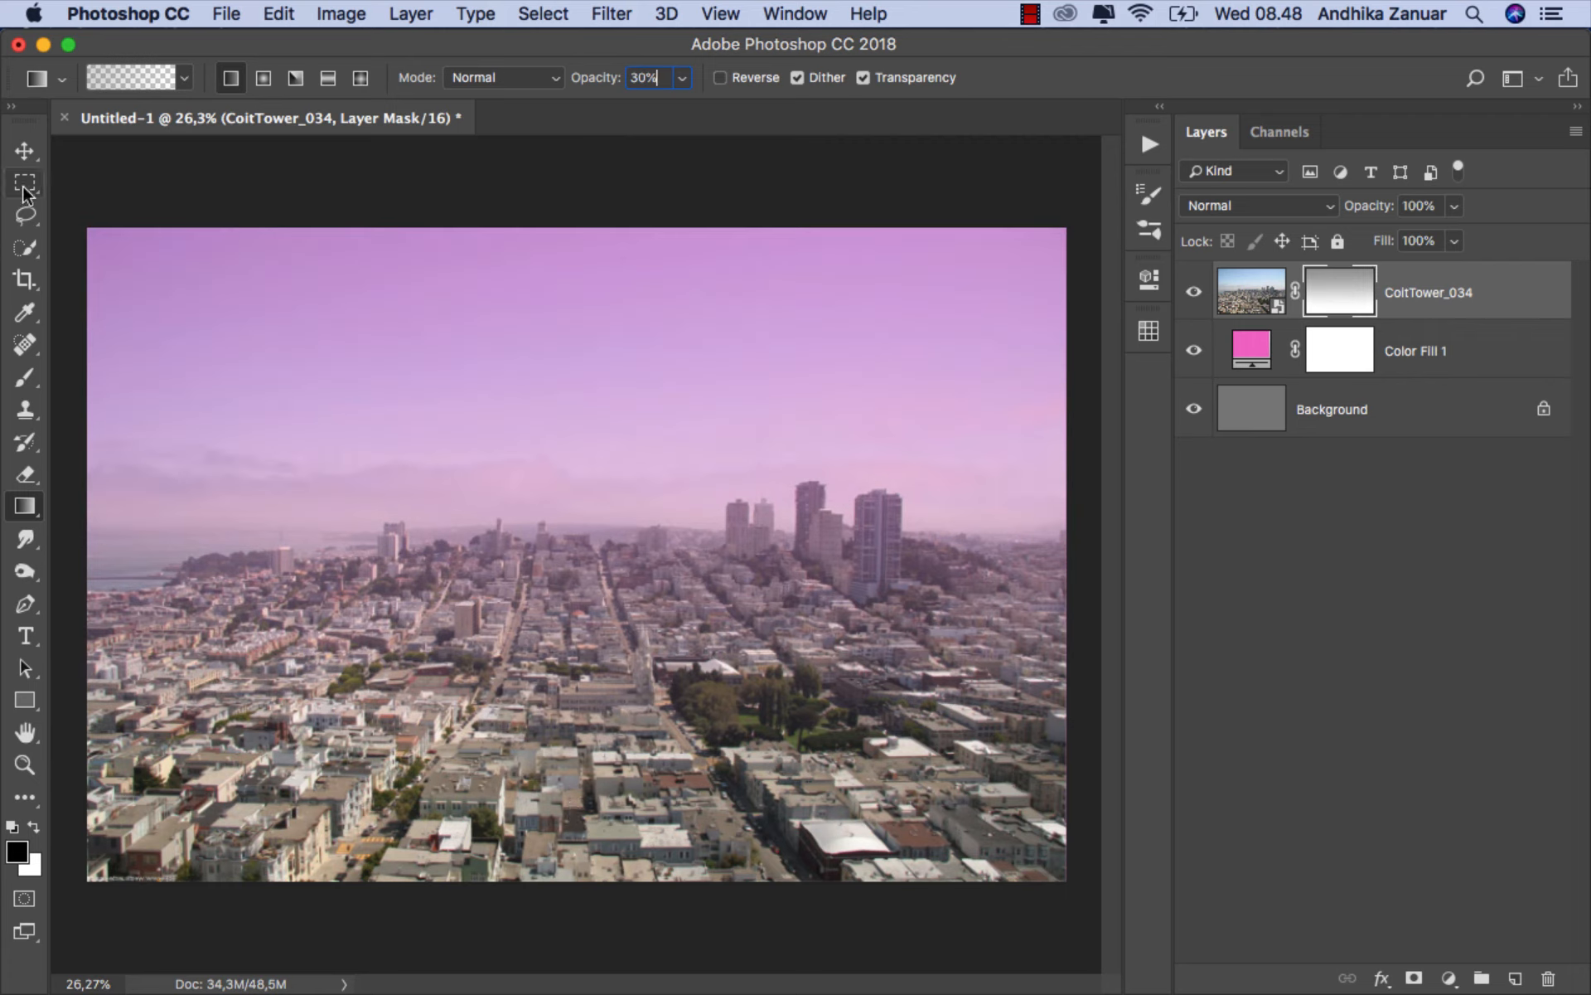
click(23, 159)
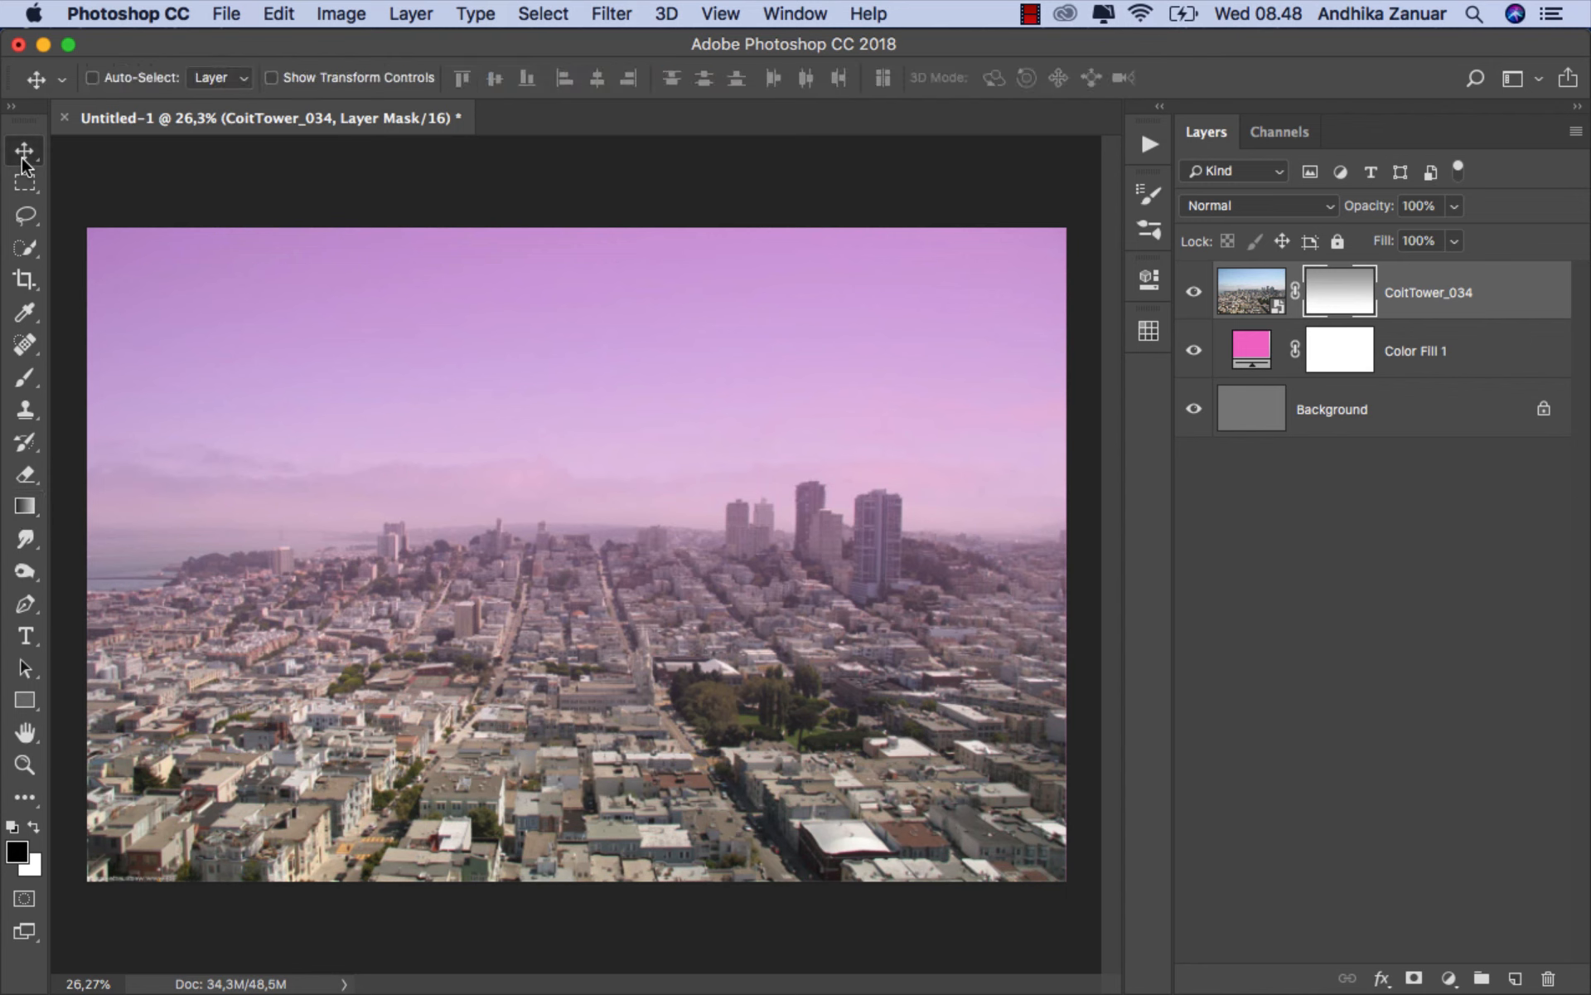
click(1191, 290)
click(1190, 290)
- Sharpen the CoitTower_034 image with Unsharp Mask at amount 48%, radius 4.3 pixels and threshold 0
click(1432, 294)
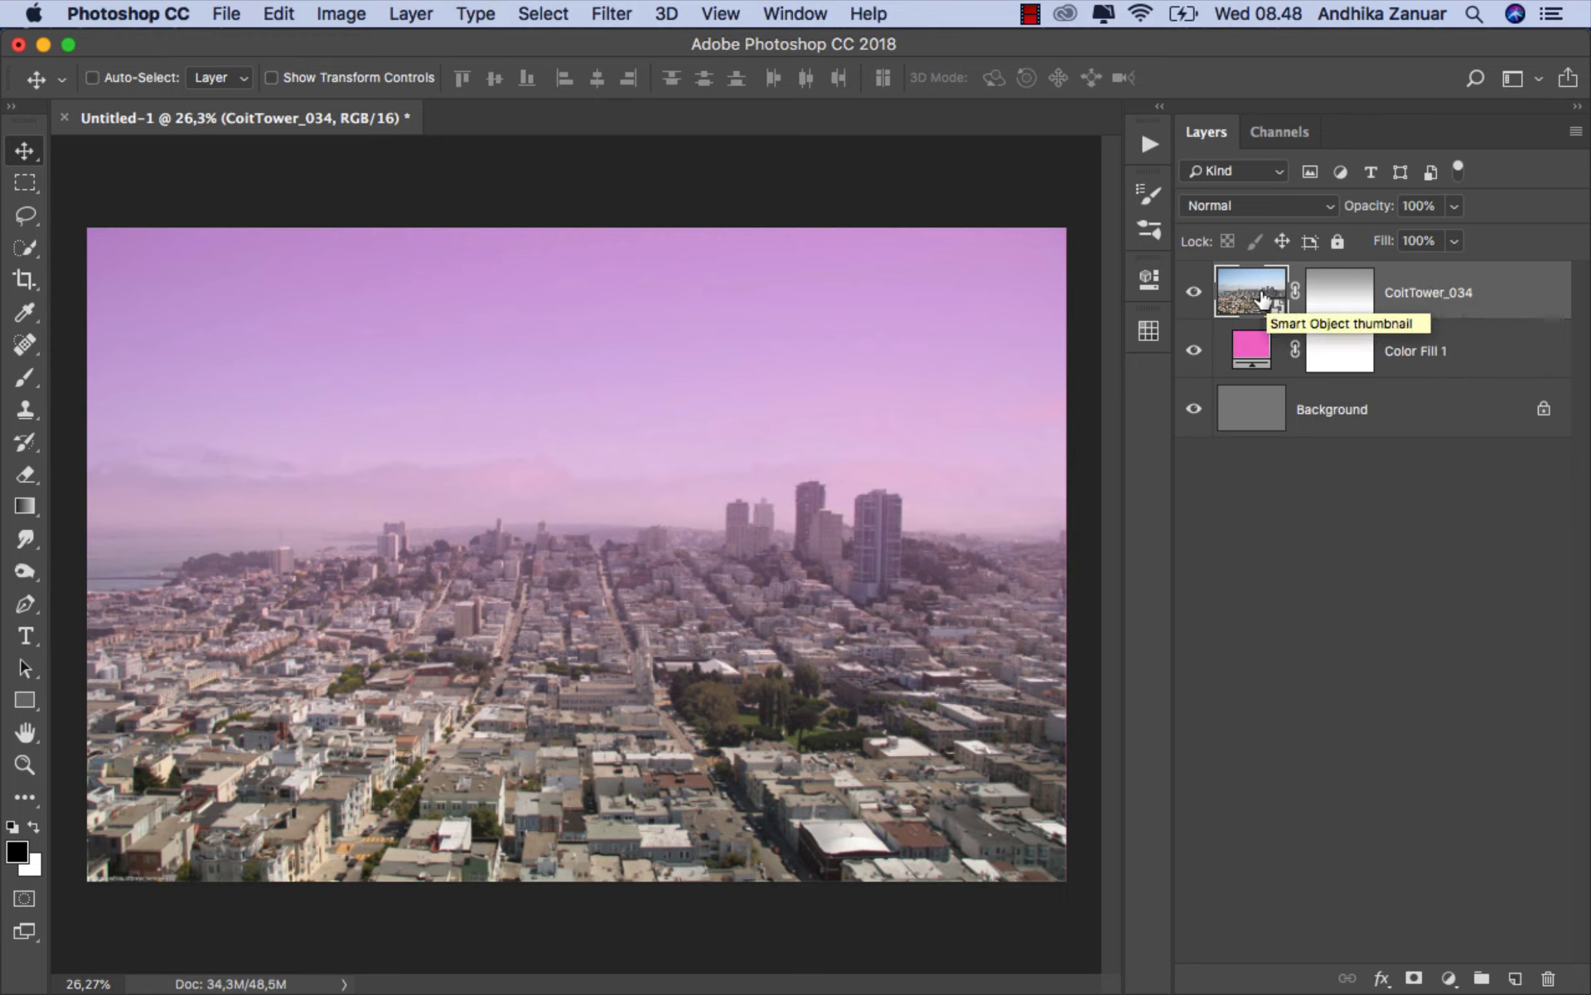
click(620, 24)
mouse_move(726, 431)
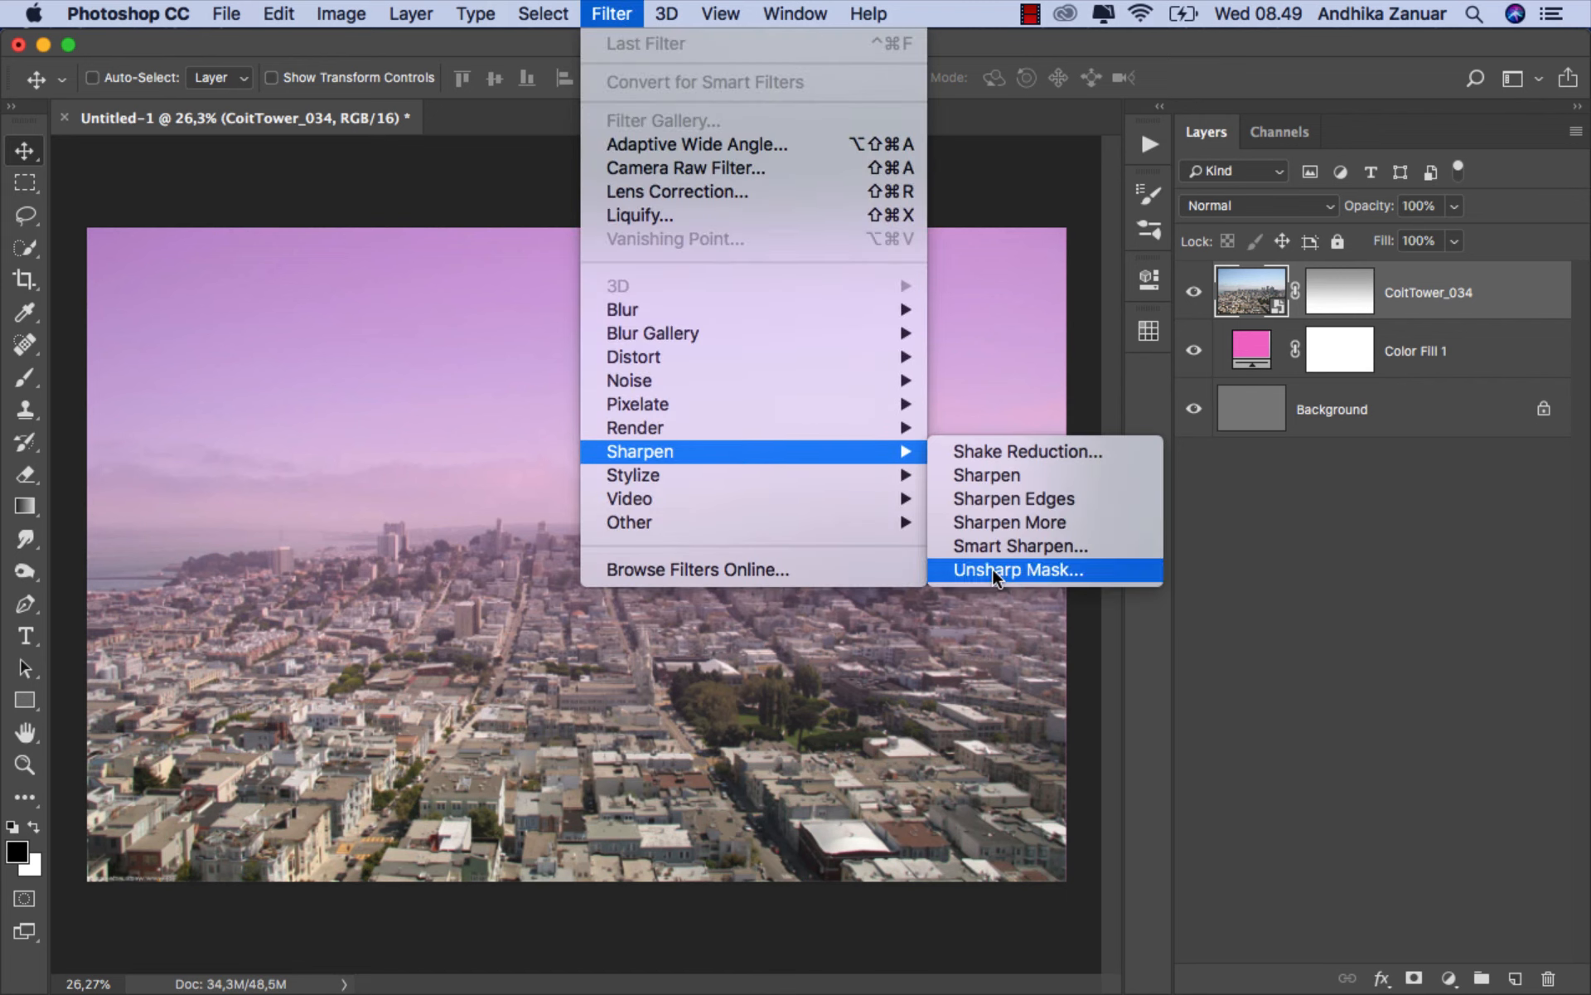
click(992, 568)
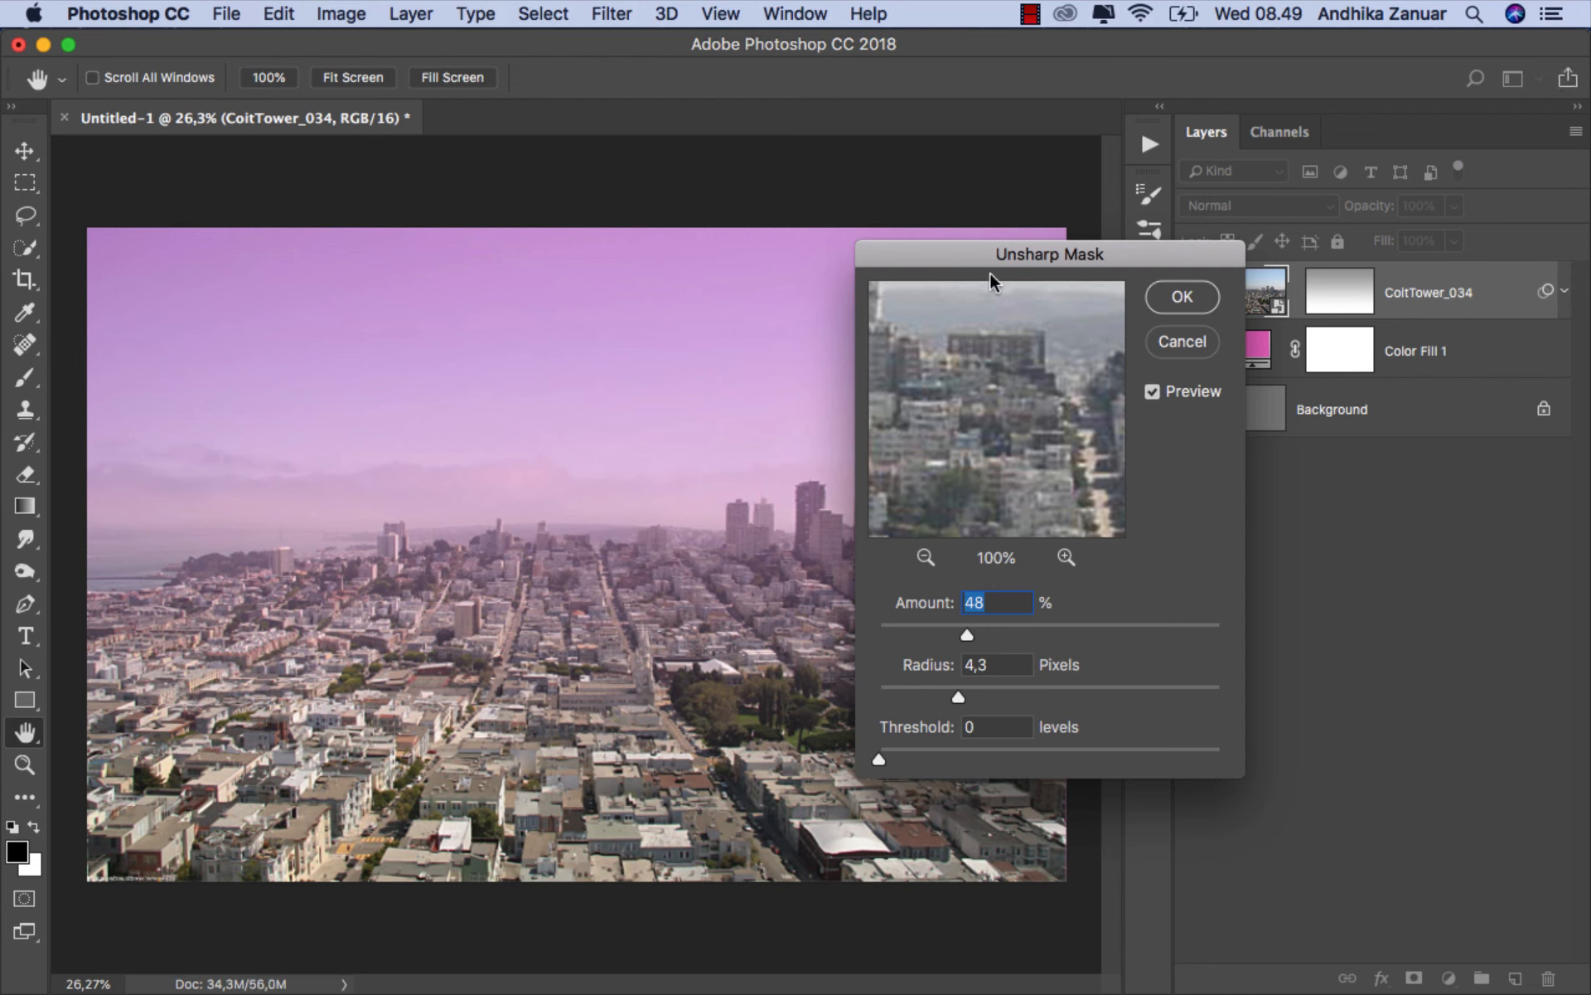
drag(990, 274, 1180, 397)
drag(1165, 497, 1210, 495)
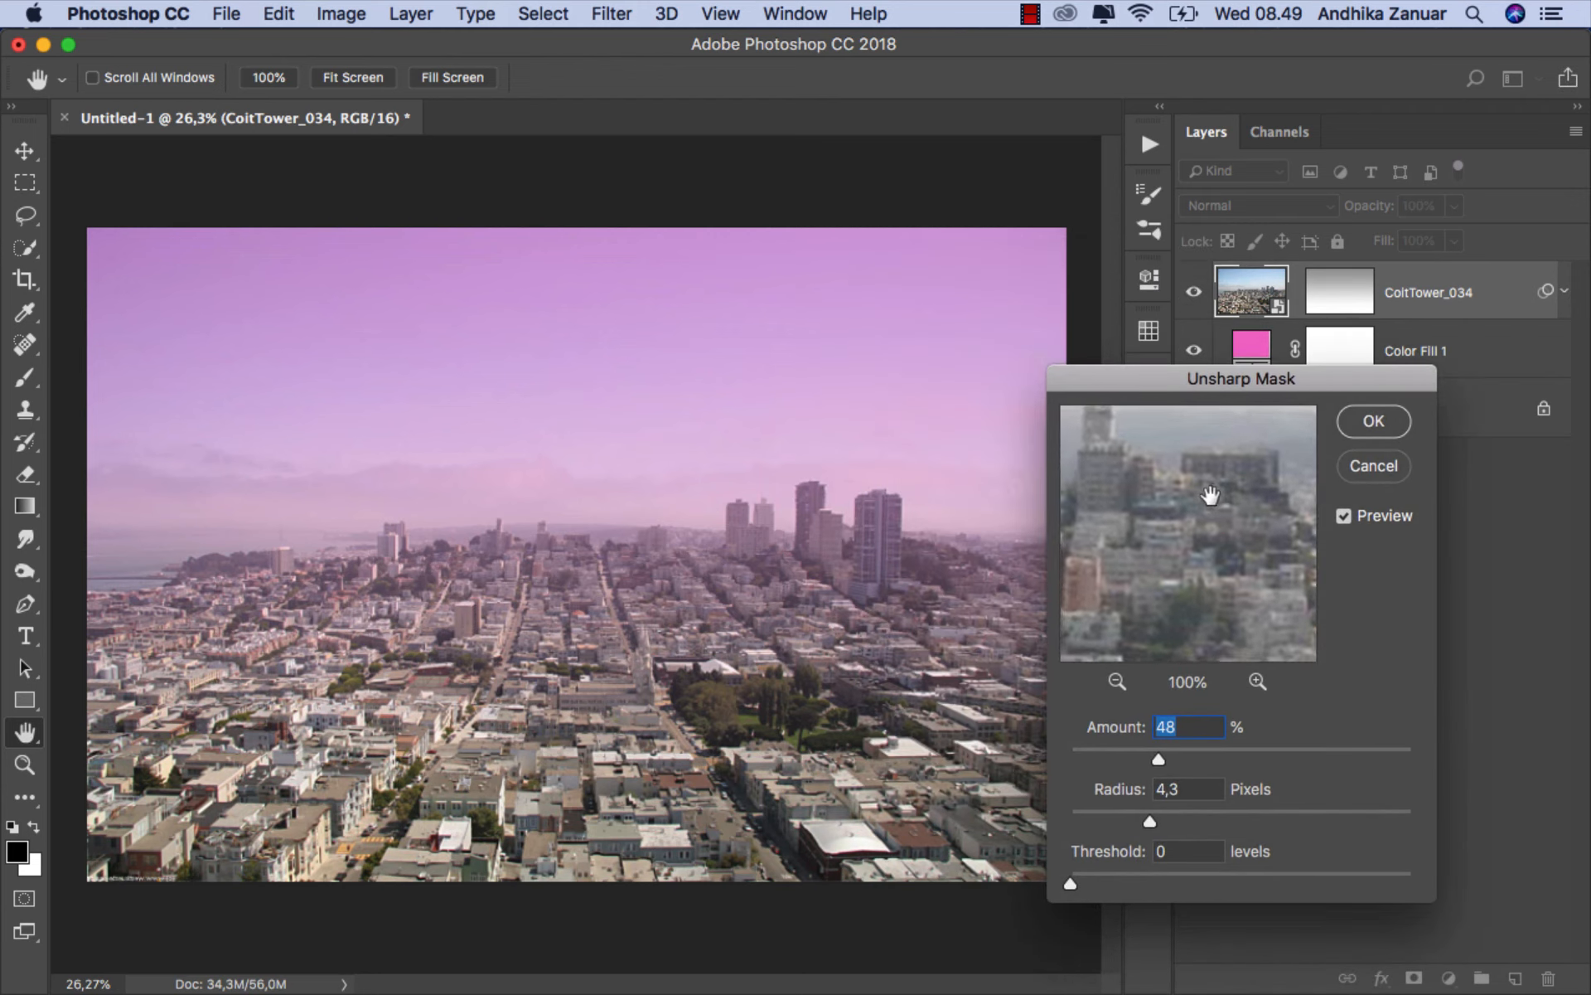
click(1187, 726)
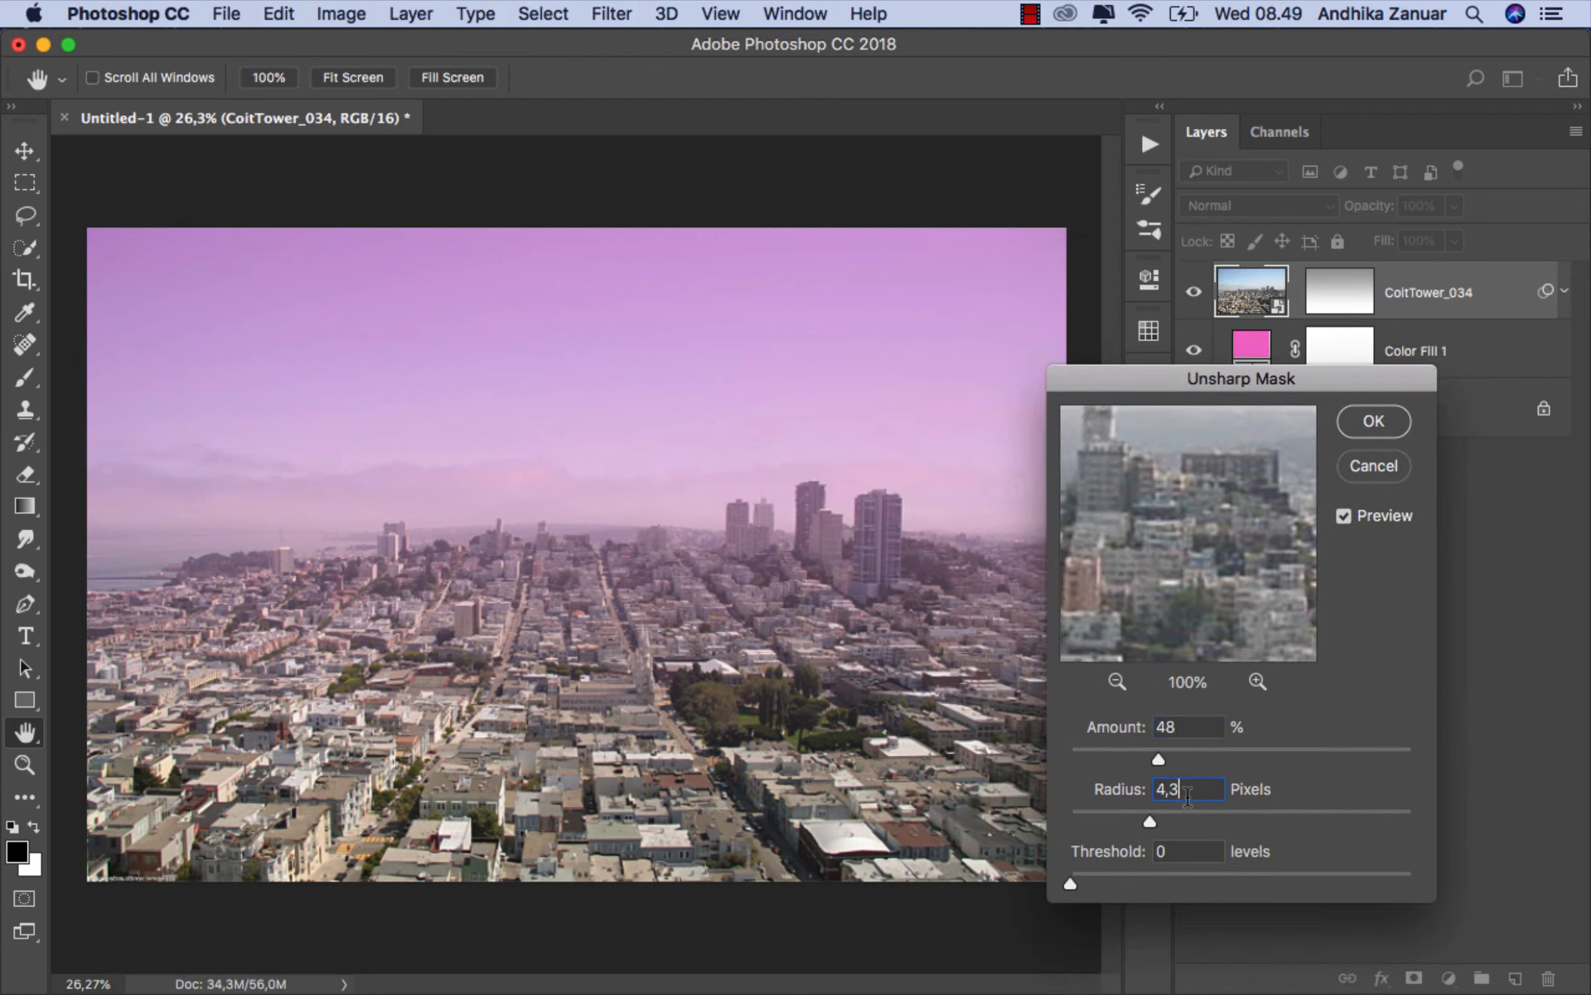
double_click(1188, 796)
click(1371, 422)
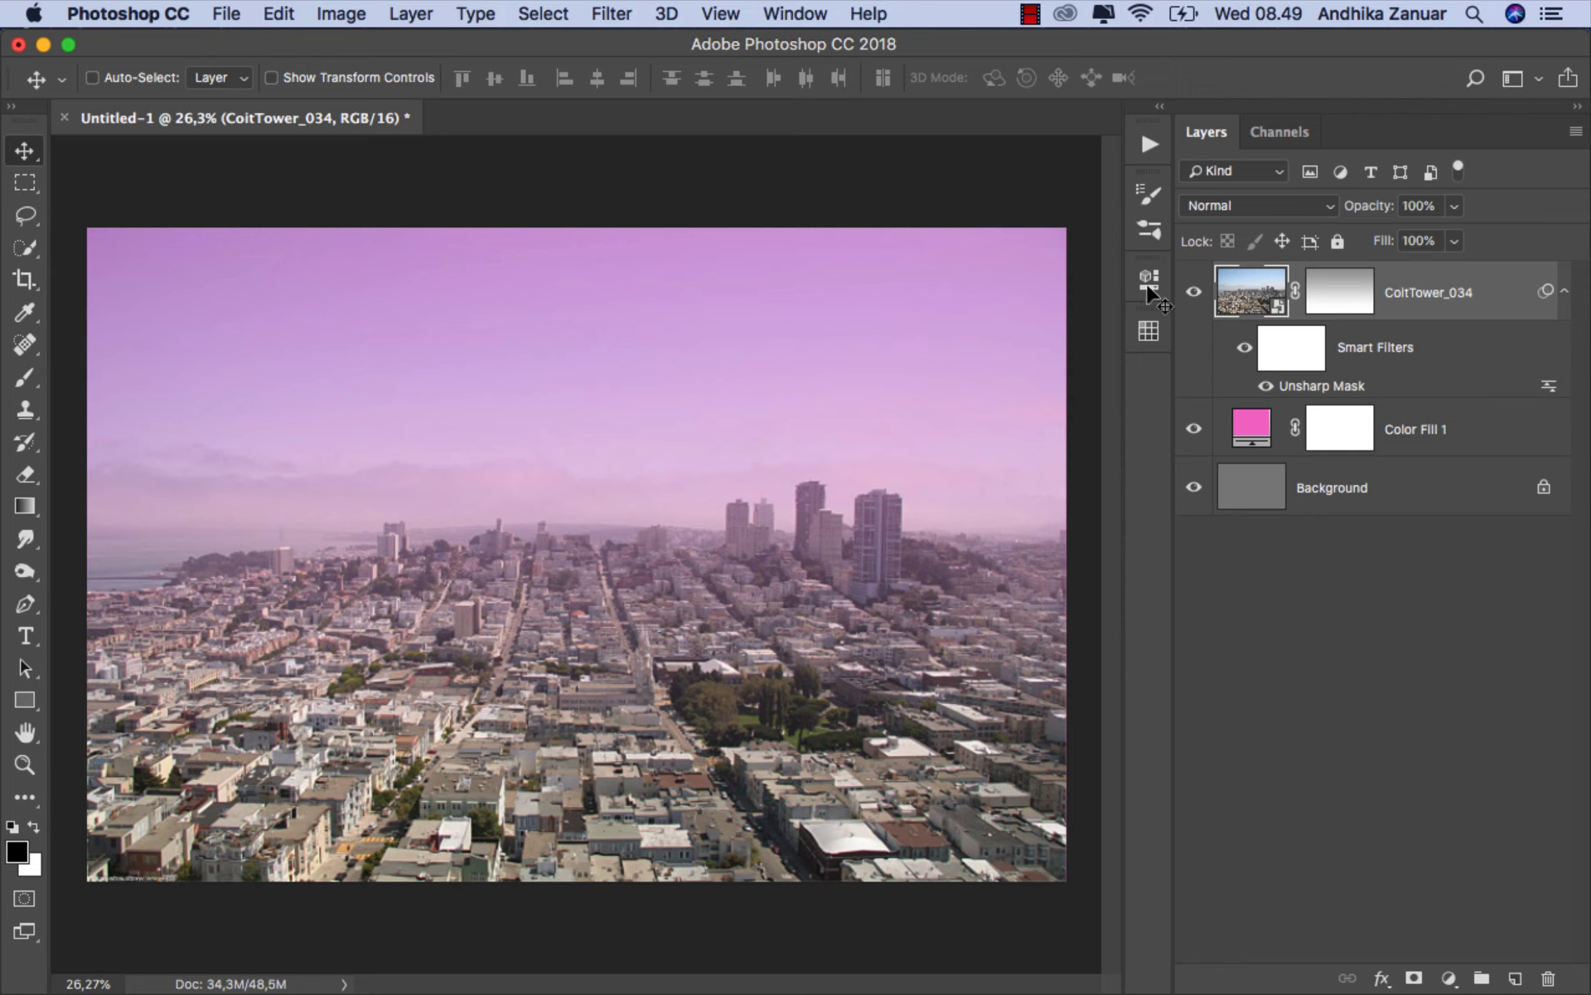
- Place the premade_1_by_ash3xpired_stock-d4p8s2h image as embedded and stretch it to 120% width so it covers the canvas
click(228, 14)
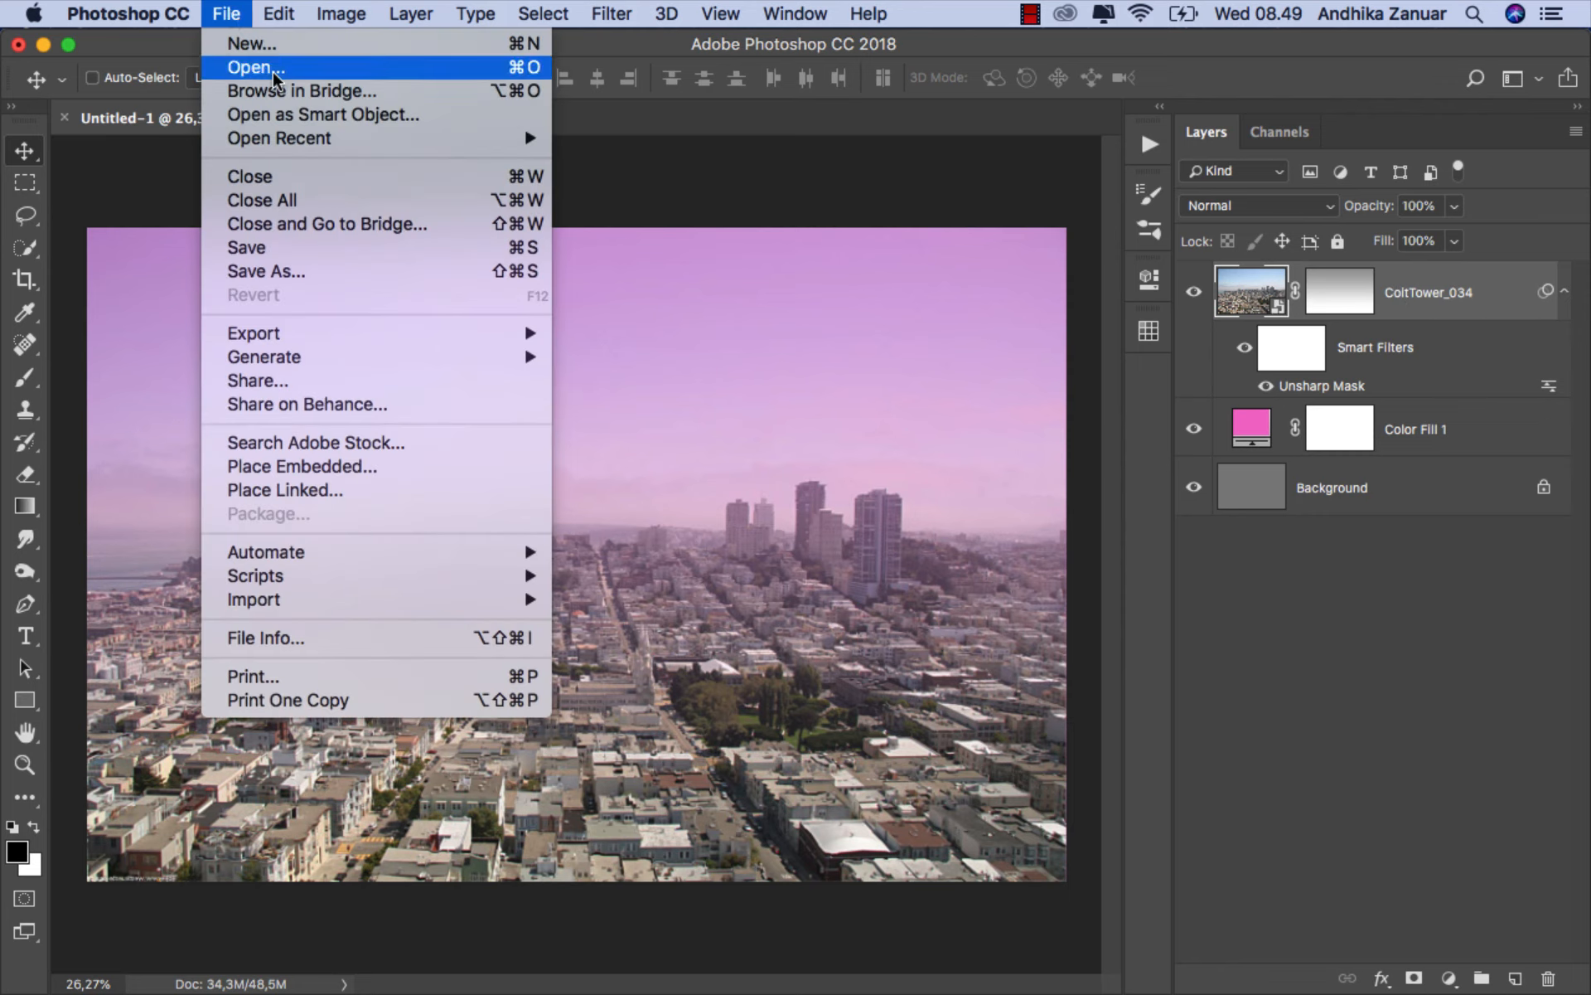
click(358, 467)
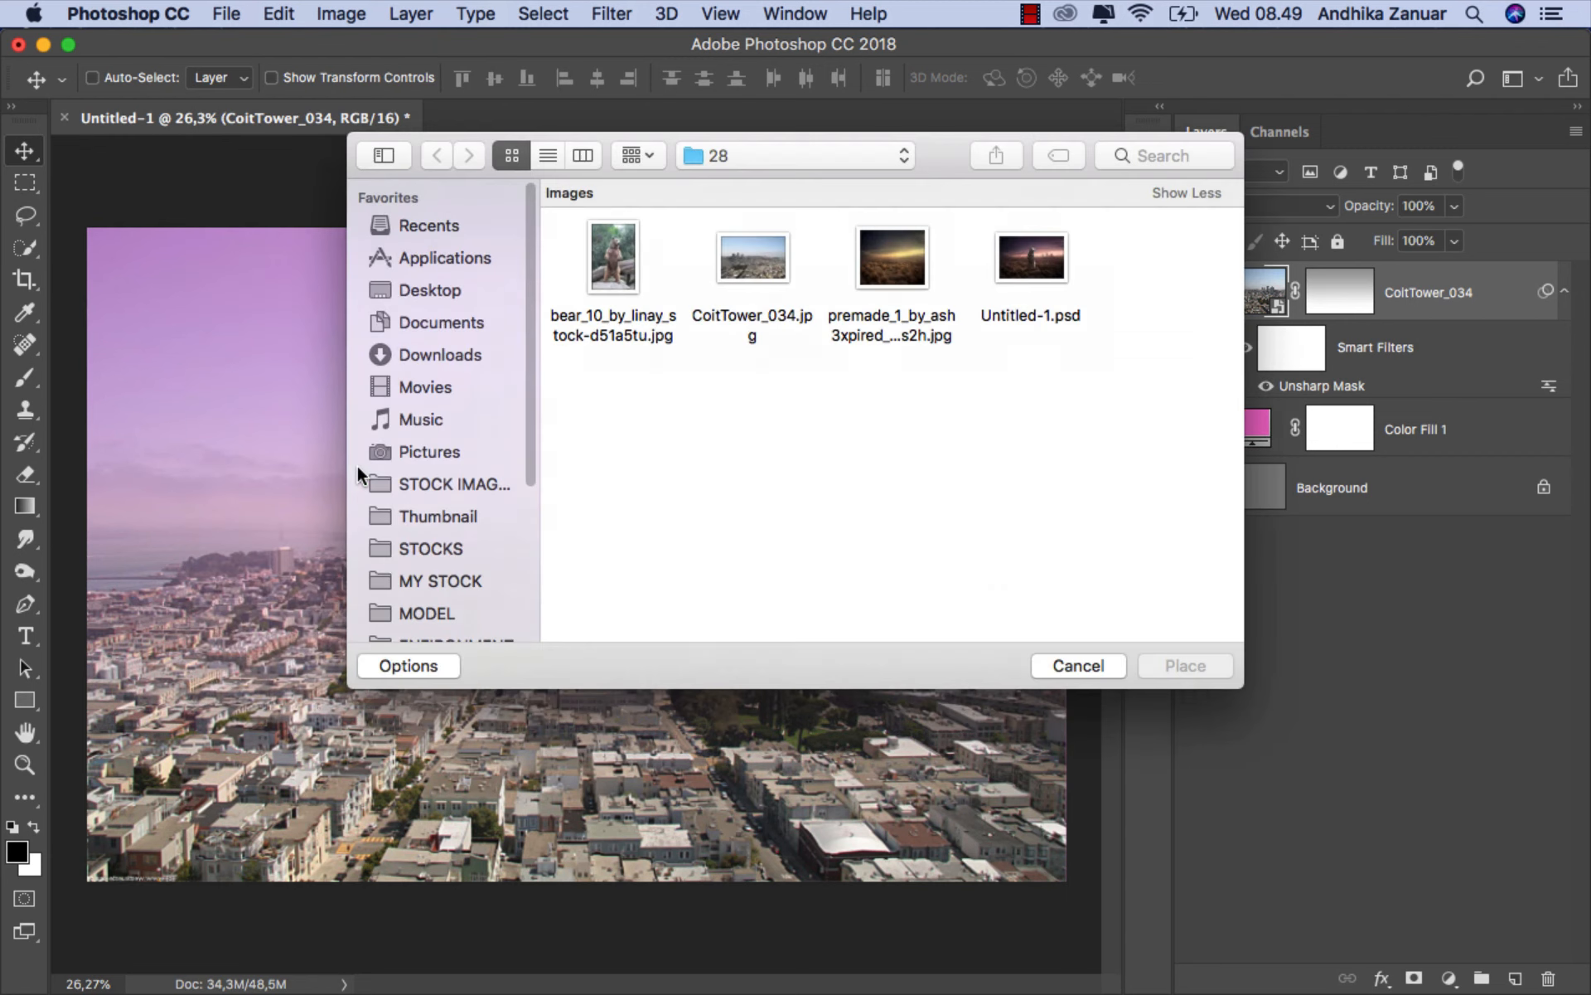
click(768, 262)
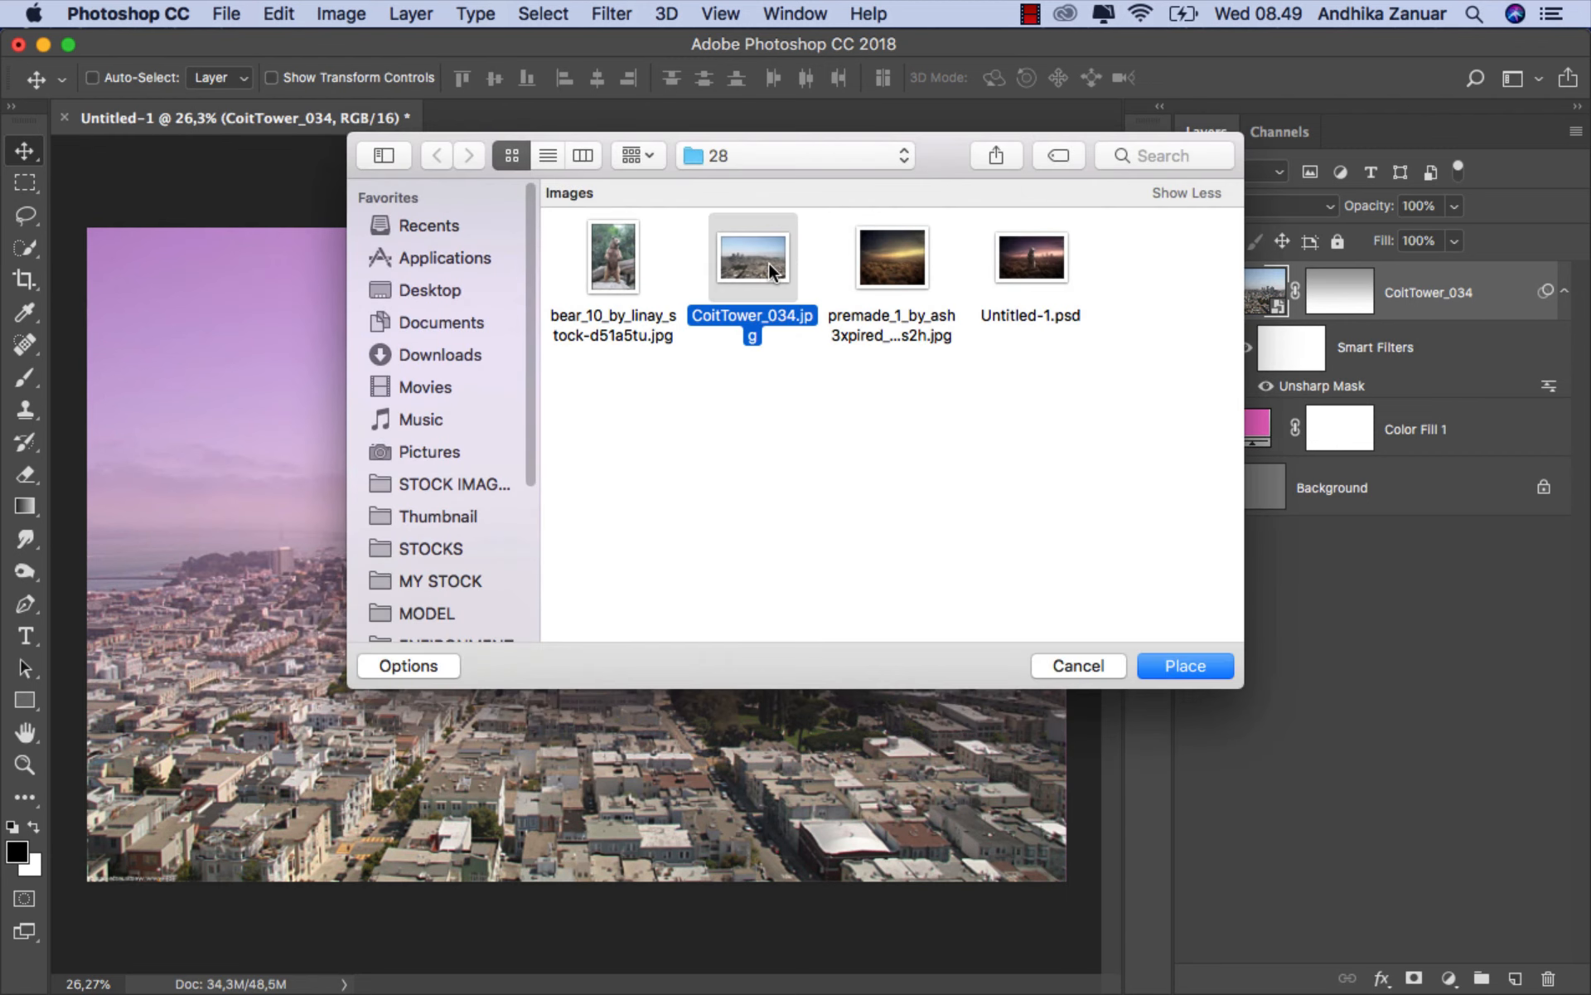
click(905, 272)
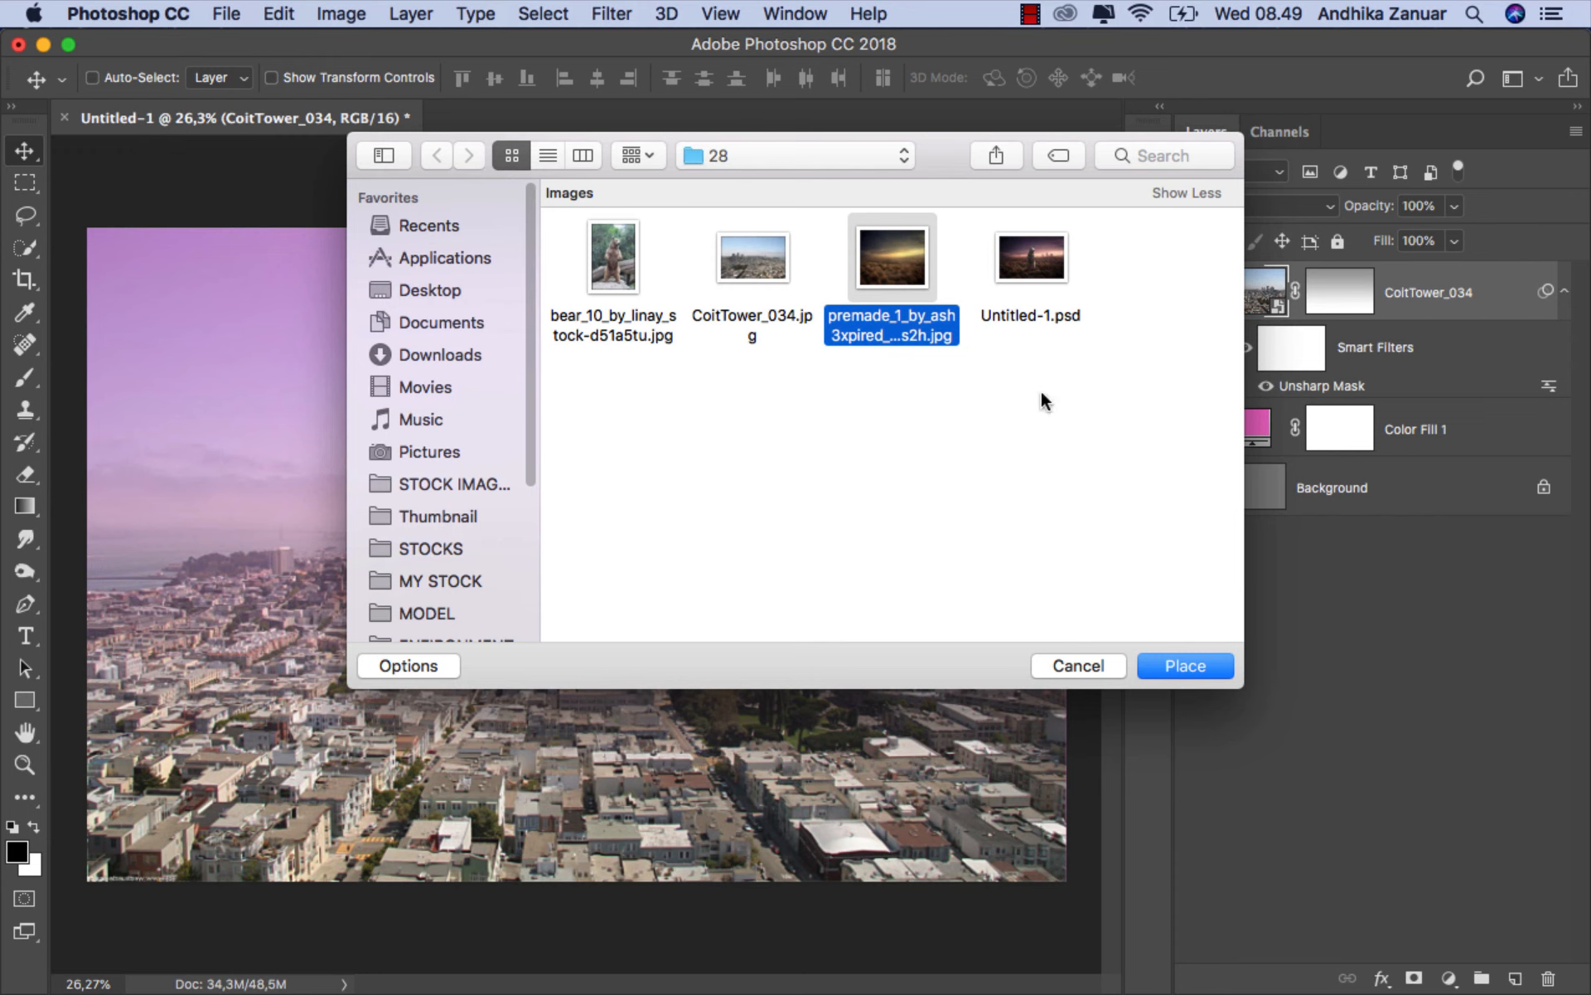
click(1169, 667)
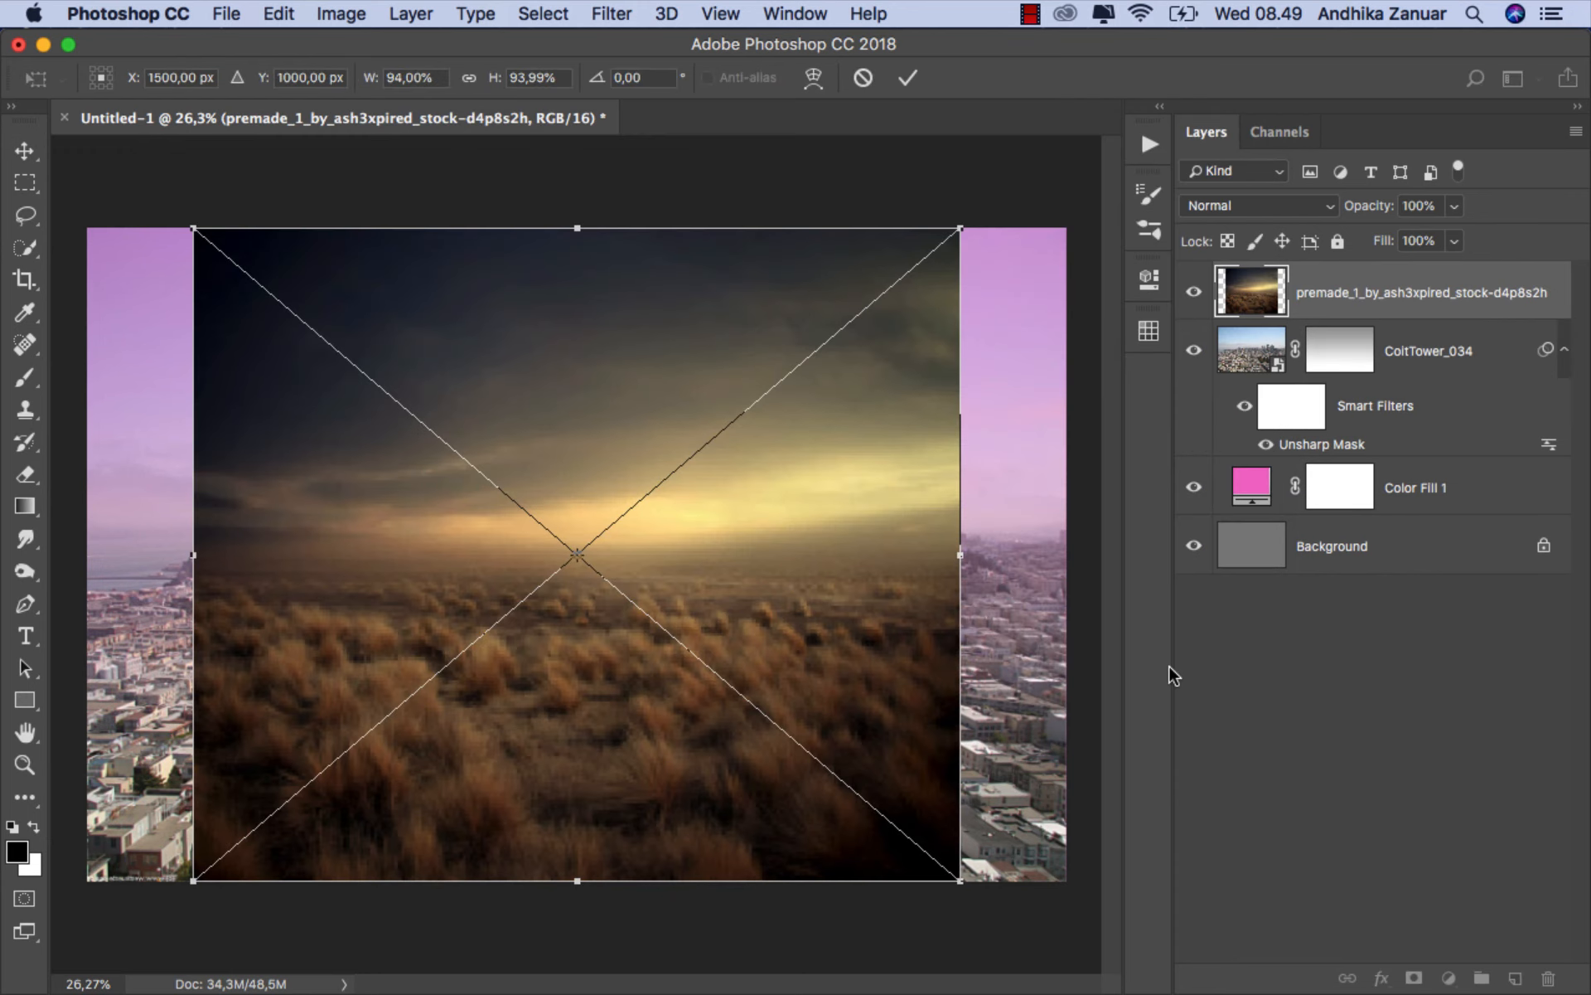
drag(959, 553, 1066, 554)
drag(179, 558, 88, 555)
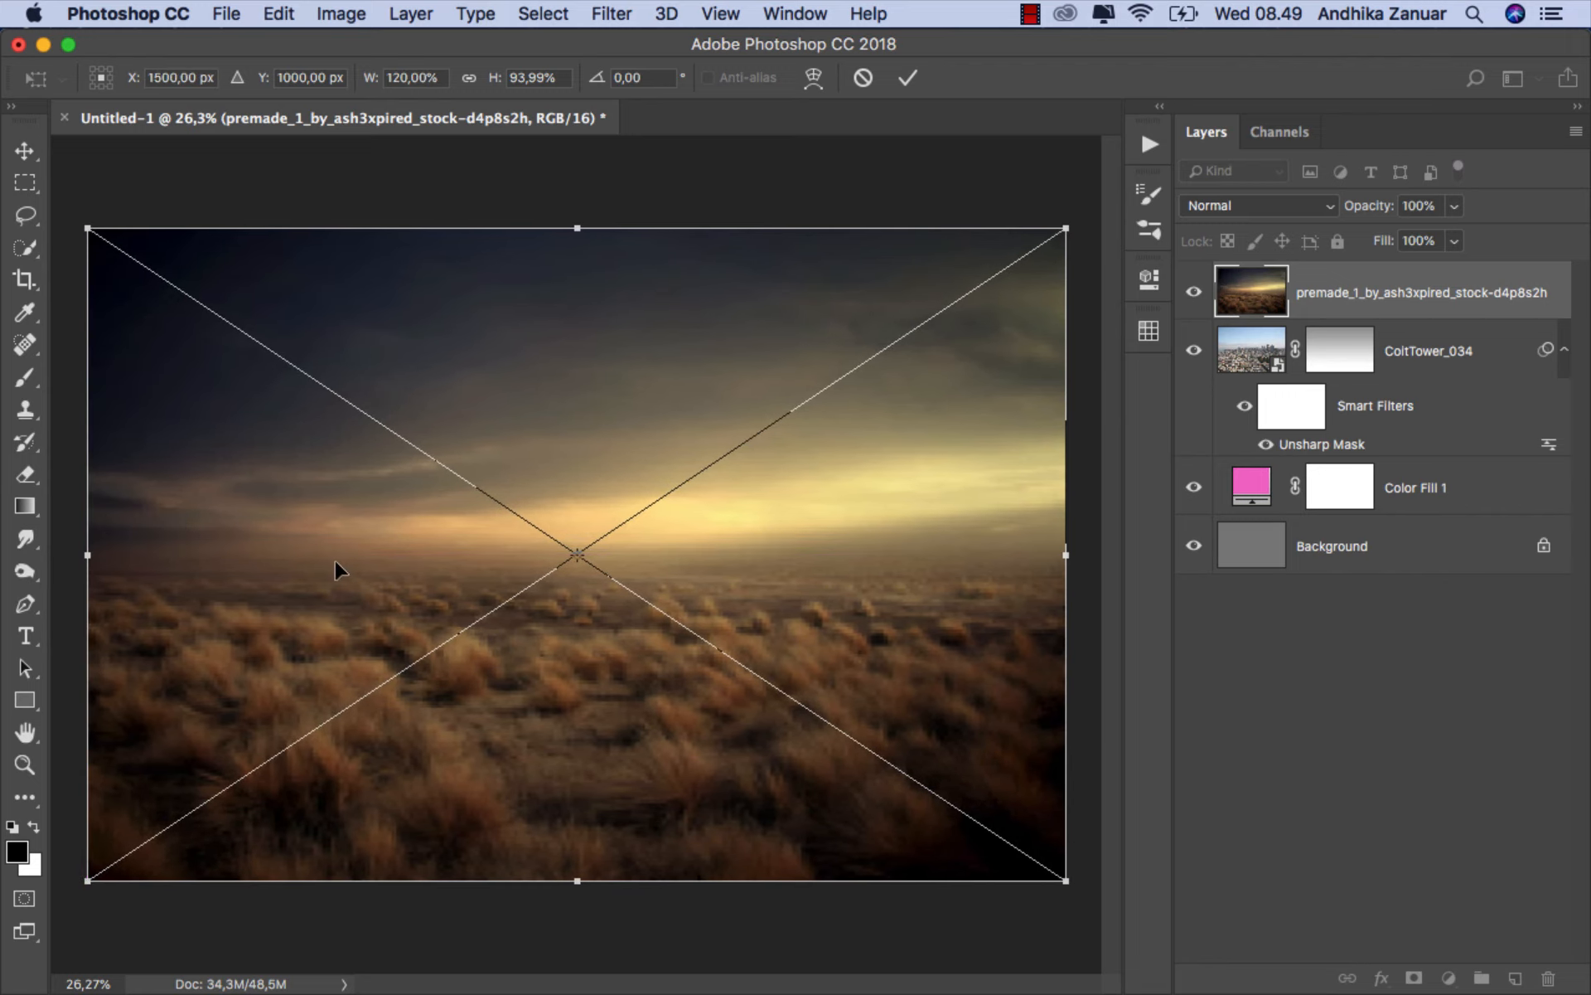
click(908, 78)
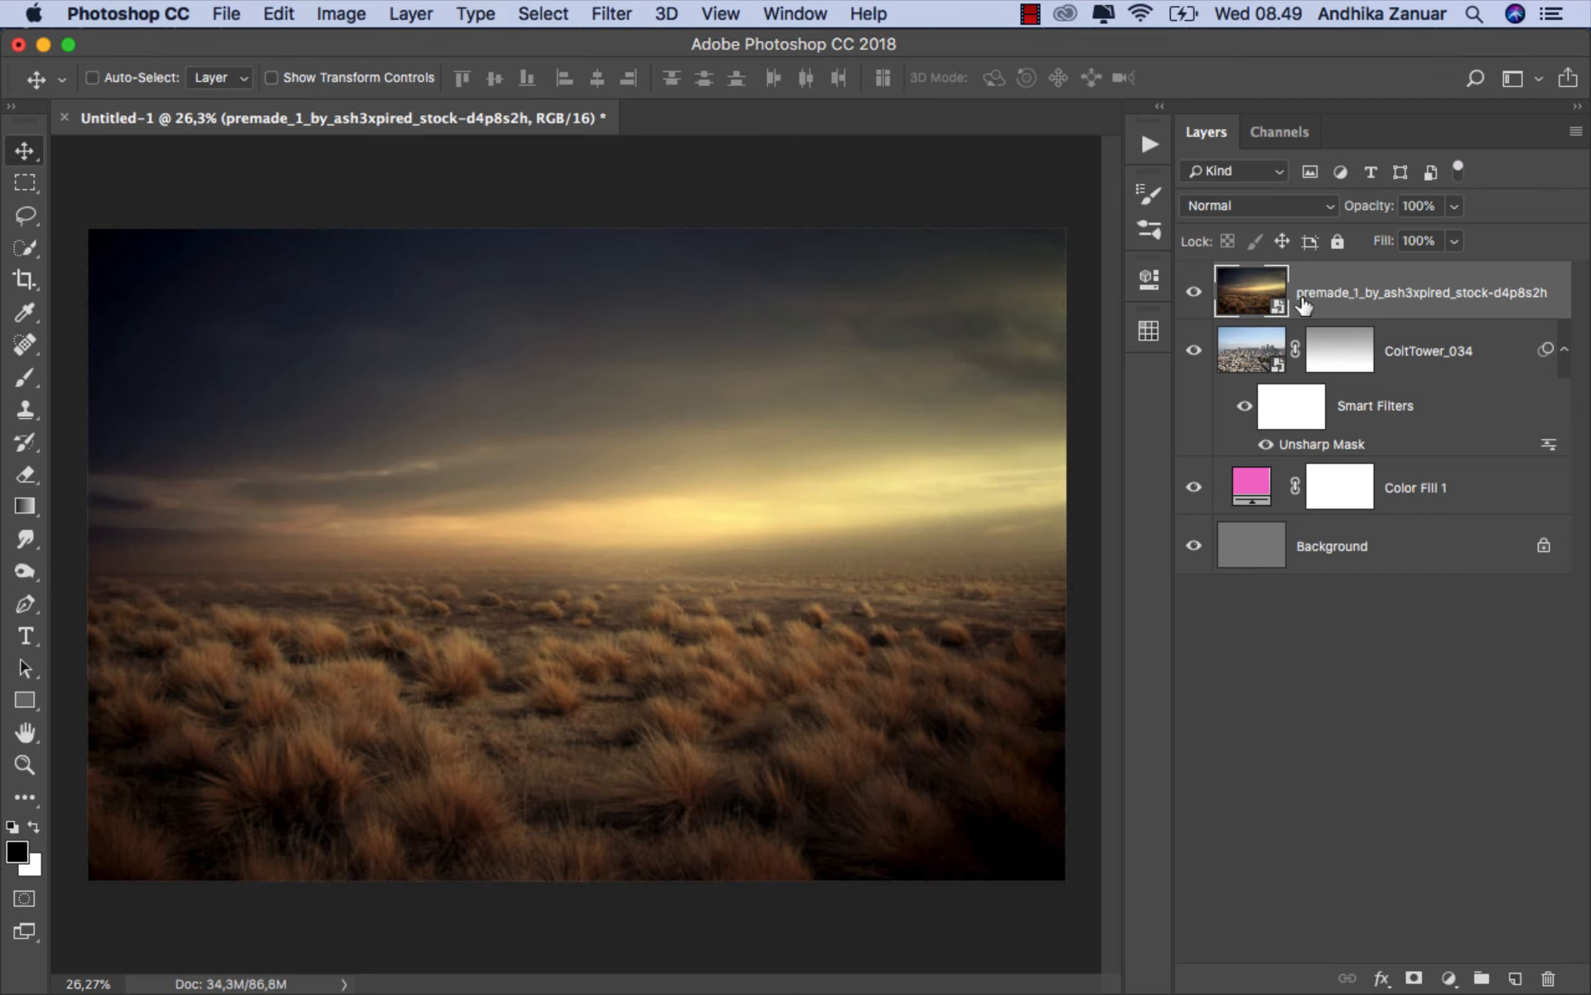
- Set the blend mode of the premade_1_by_ash3xpired_stock-d4p8s2h layer to Multiply
click(1250, 209)
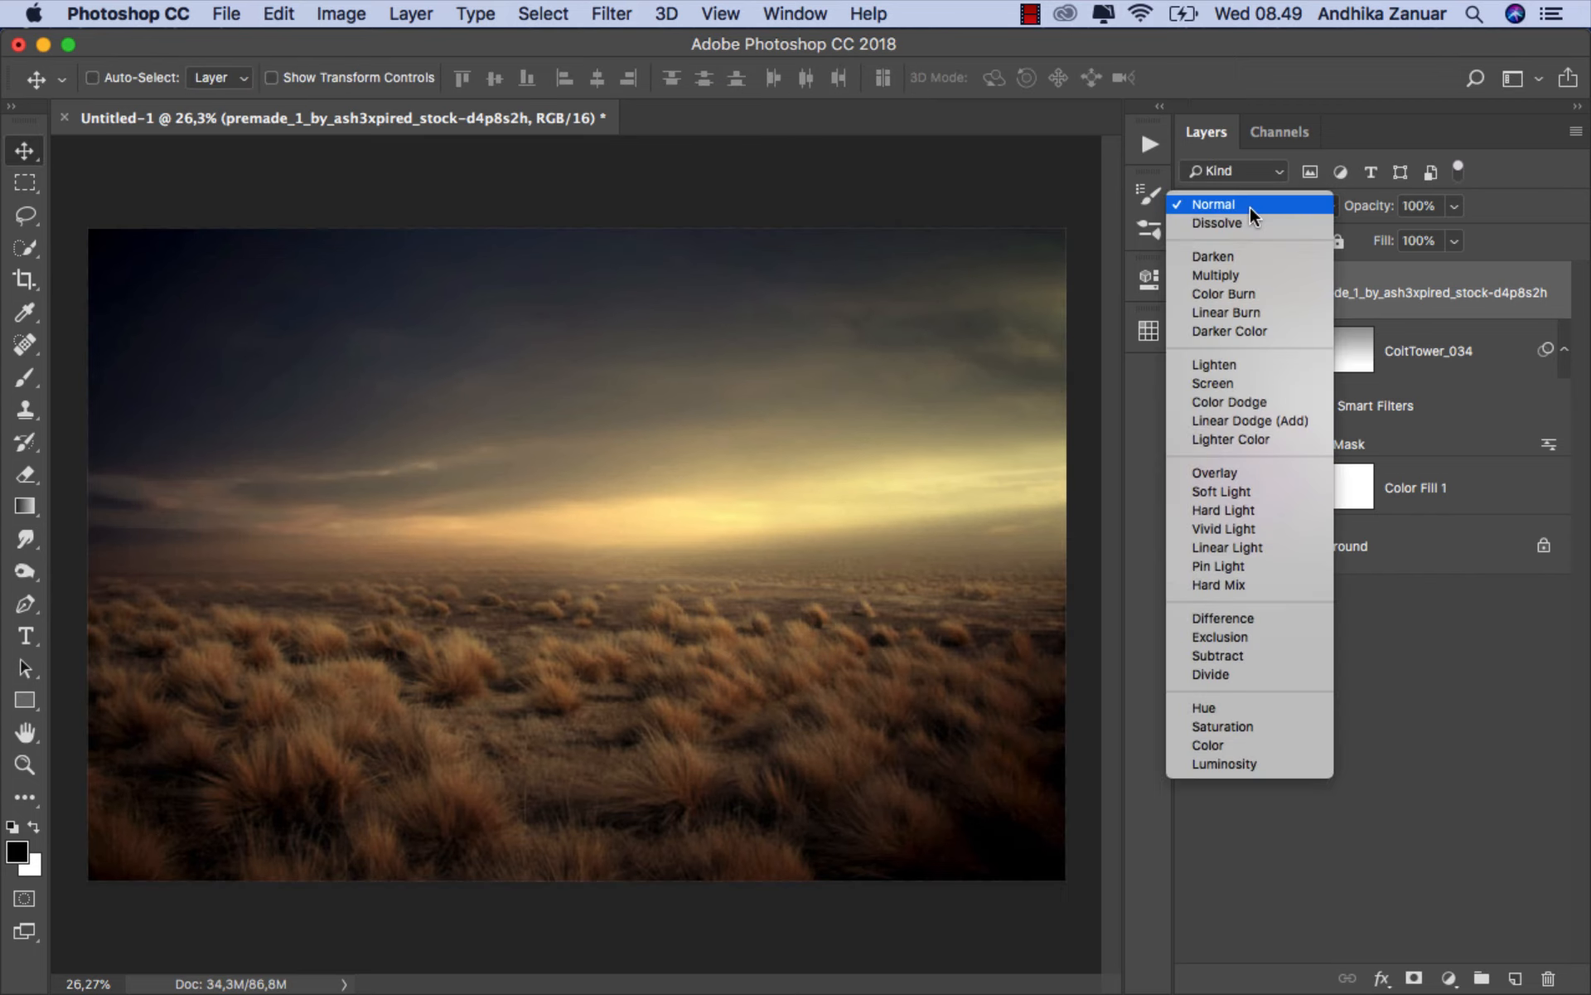
click(1233, 277)
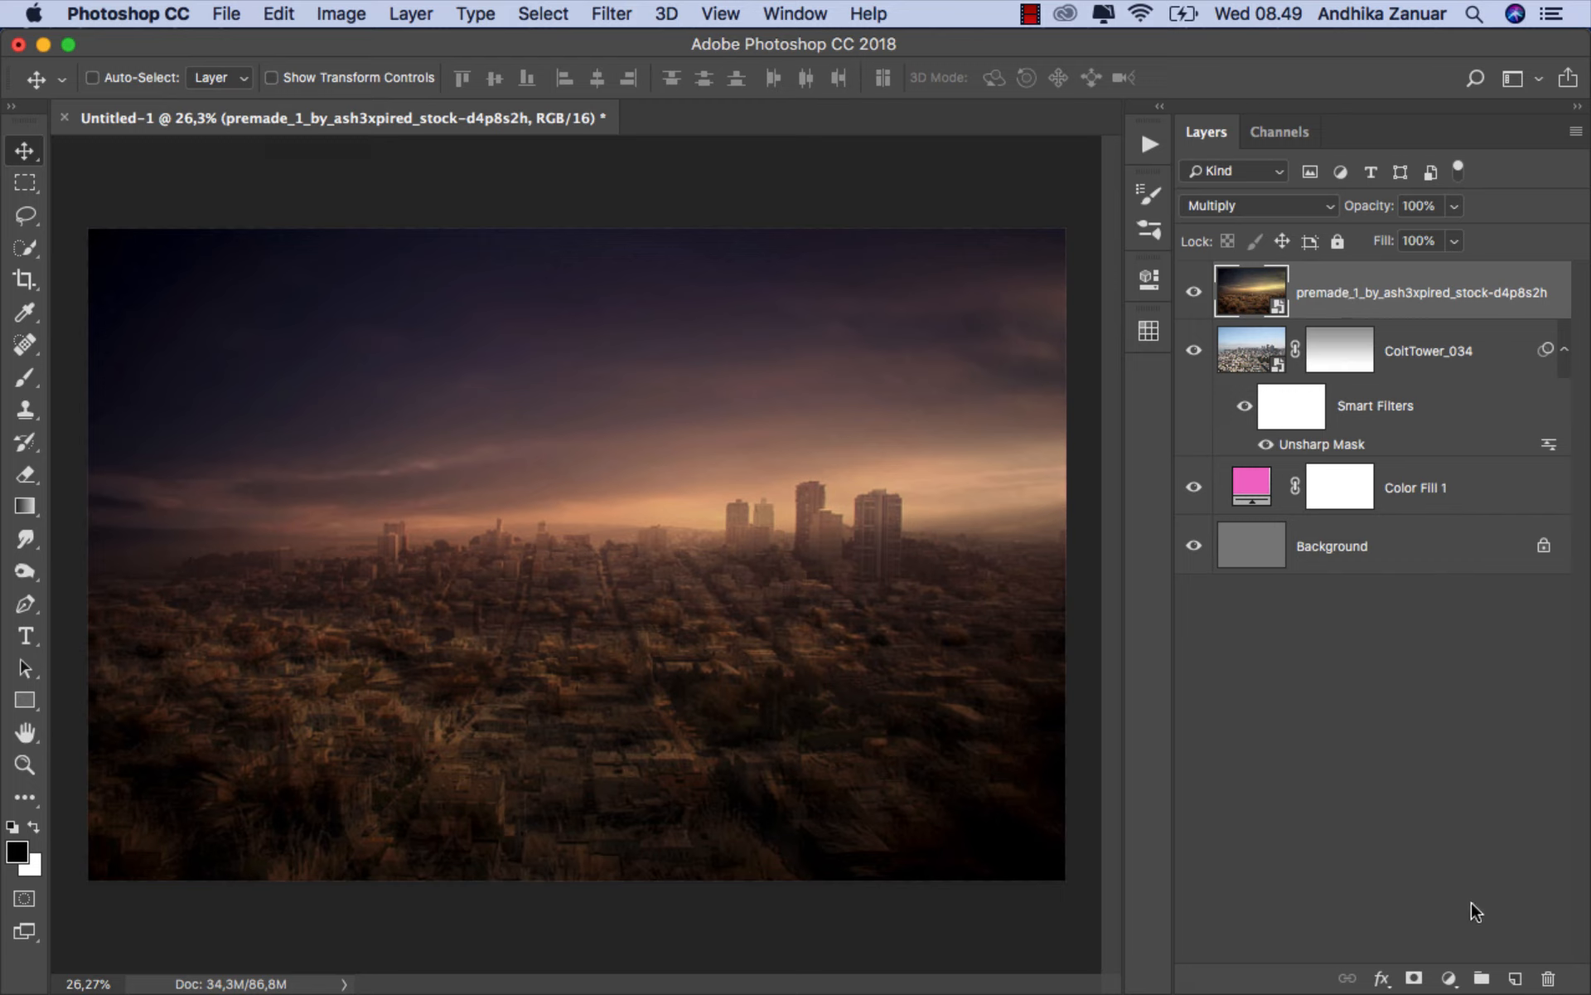
- Add a Levels adjustment clipped to the premade_1_by_ash3xpired_stock-d4p8s2h layer with white input level 222, and compare the image with and without it
click(1449, 978)
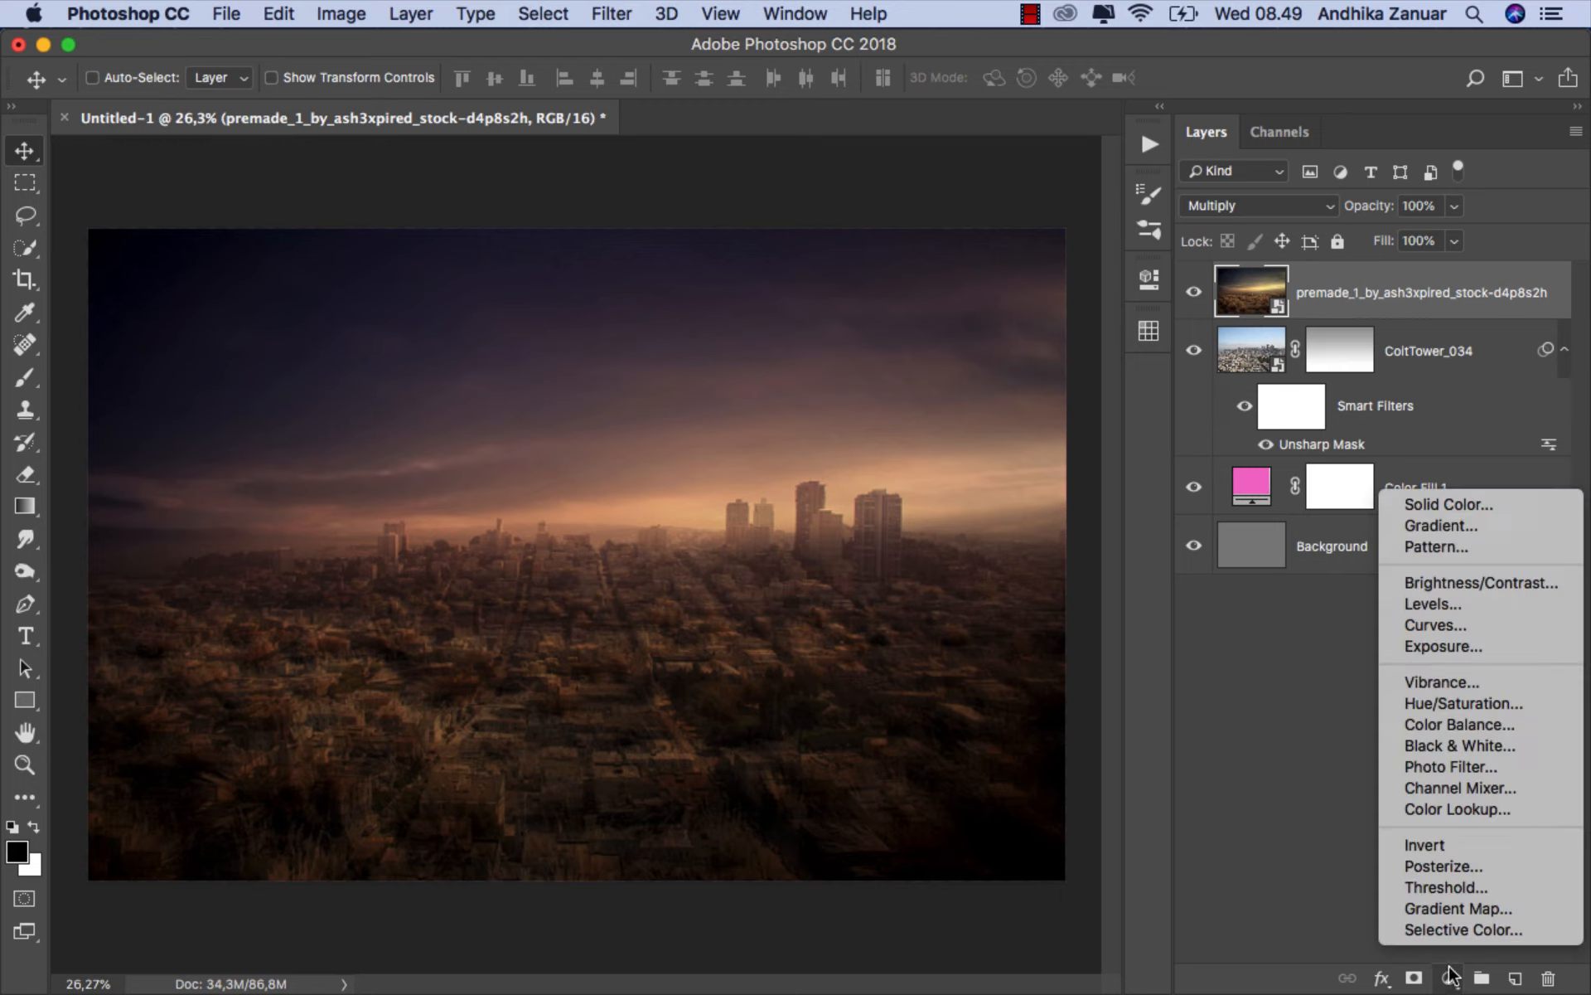
click(1442, 603)
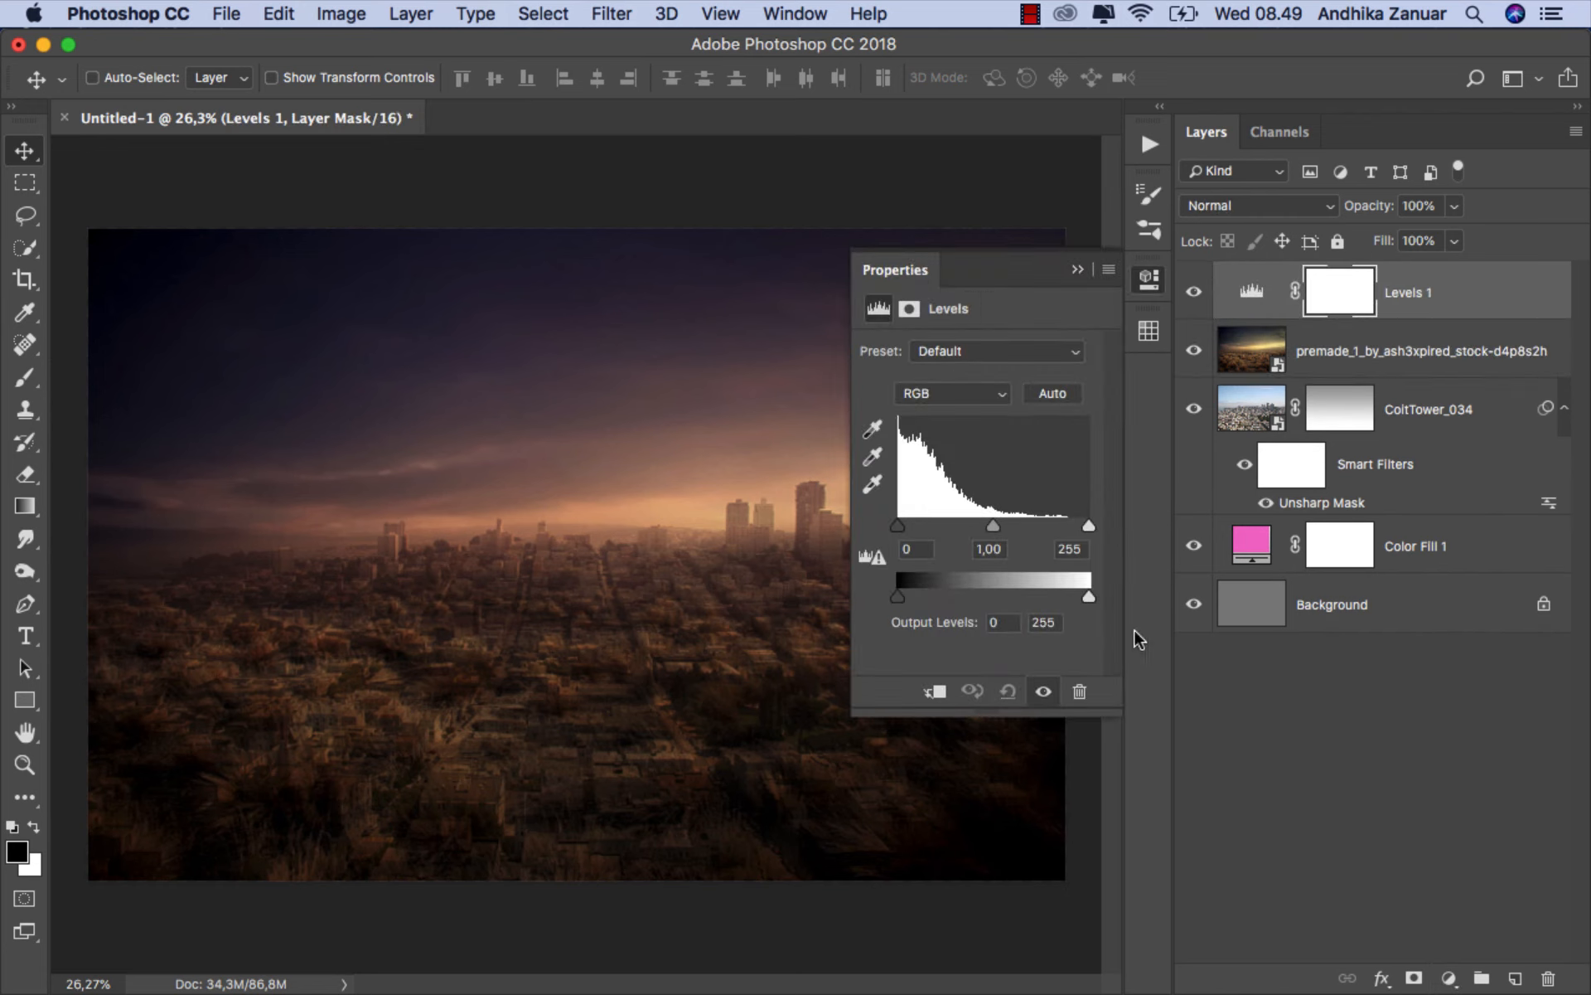
click(935, 690)
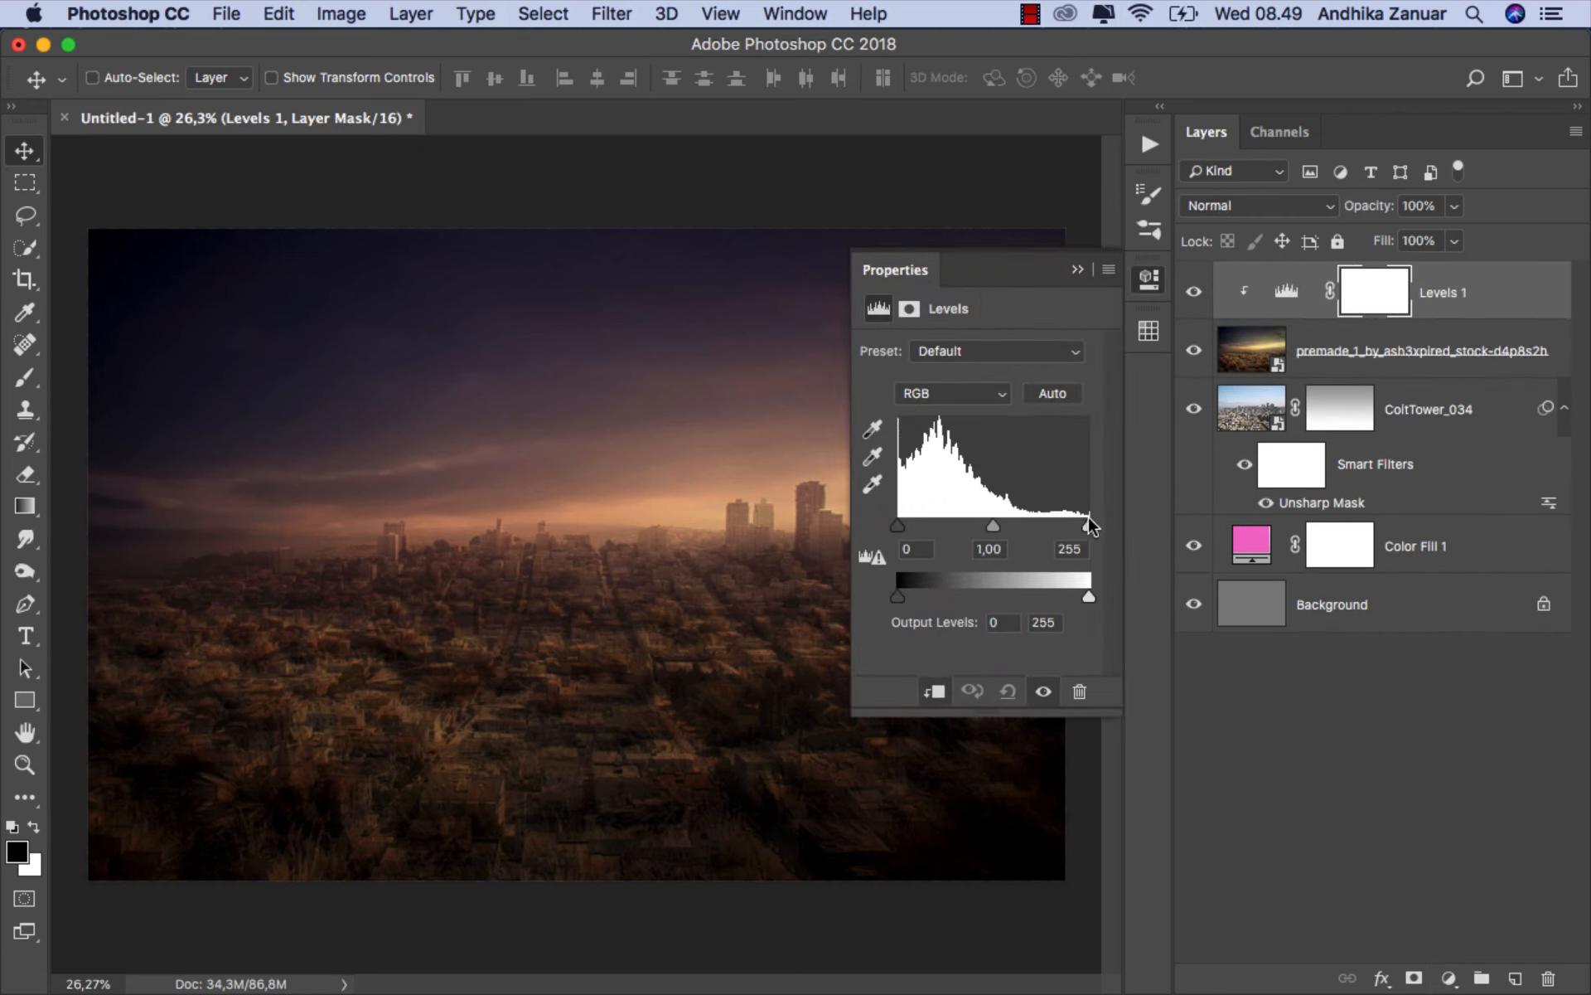
drag(1089, 525, 1064, 526)
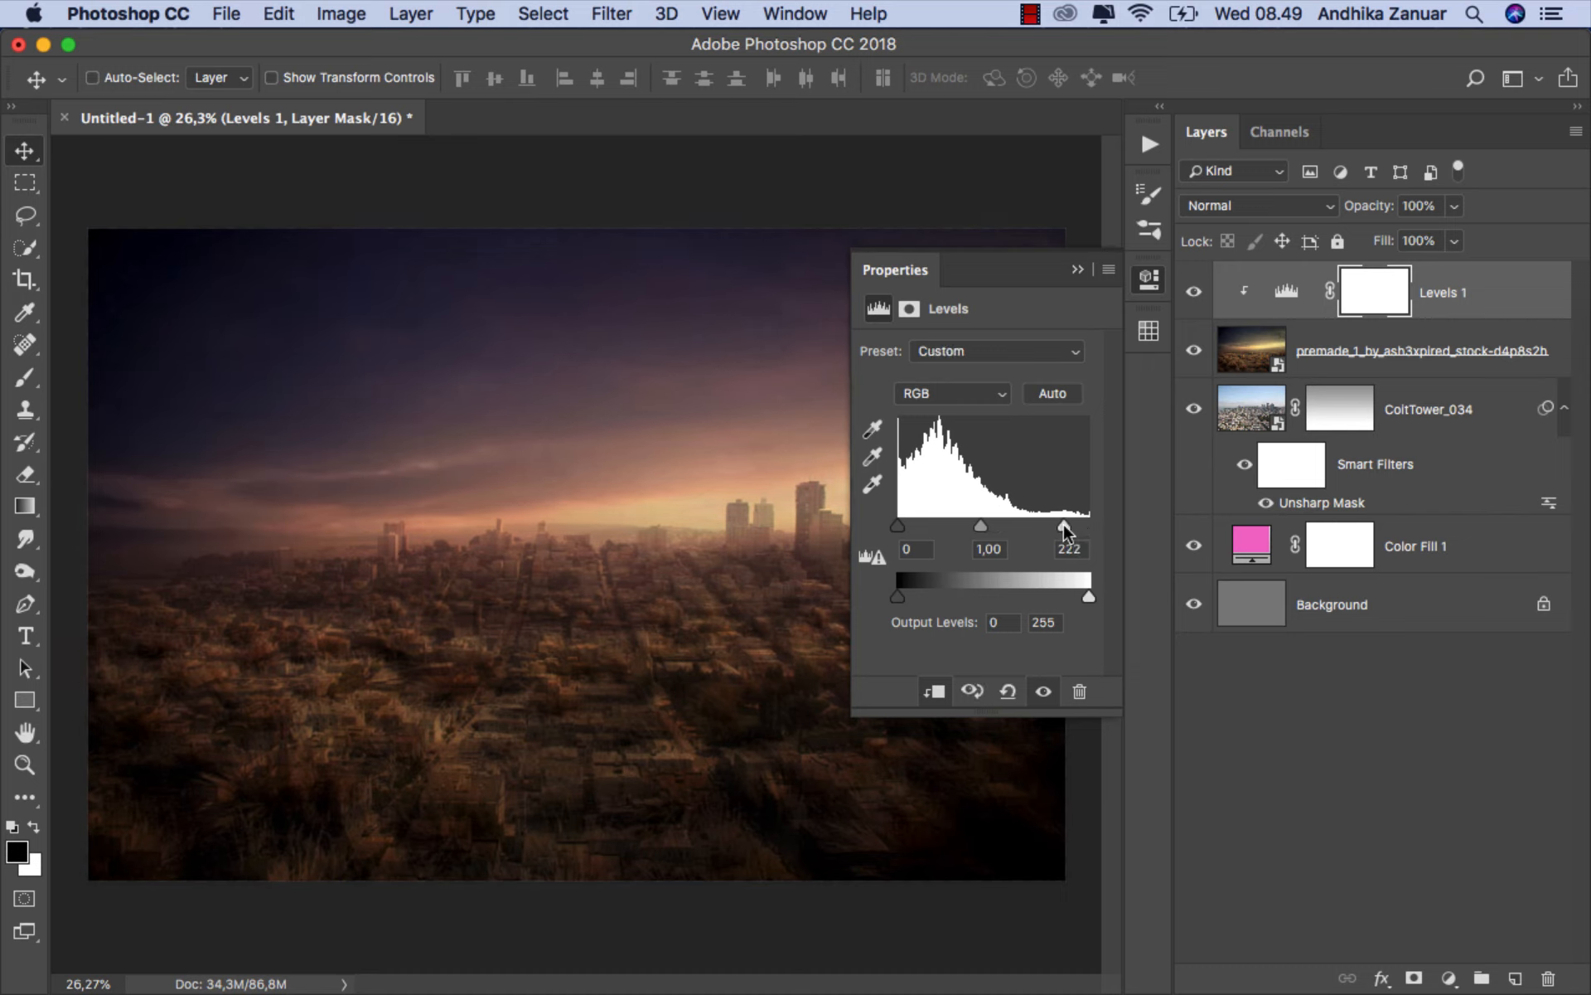
click(1077, 270)
click(1193, 292)
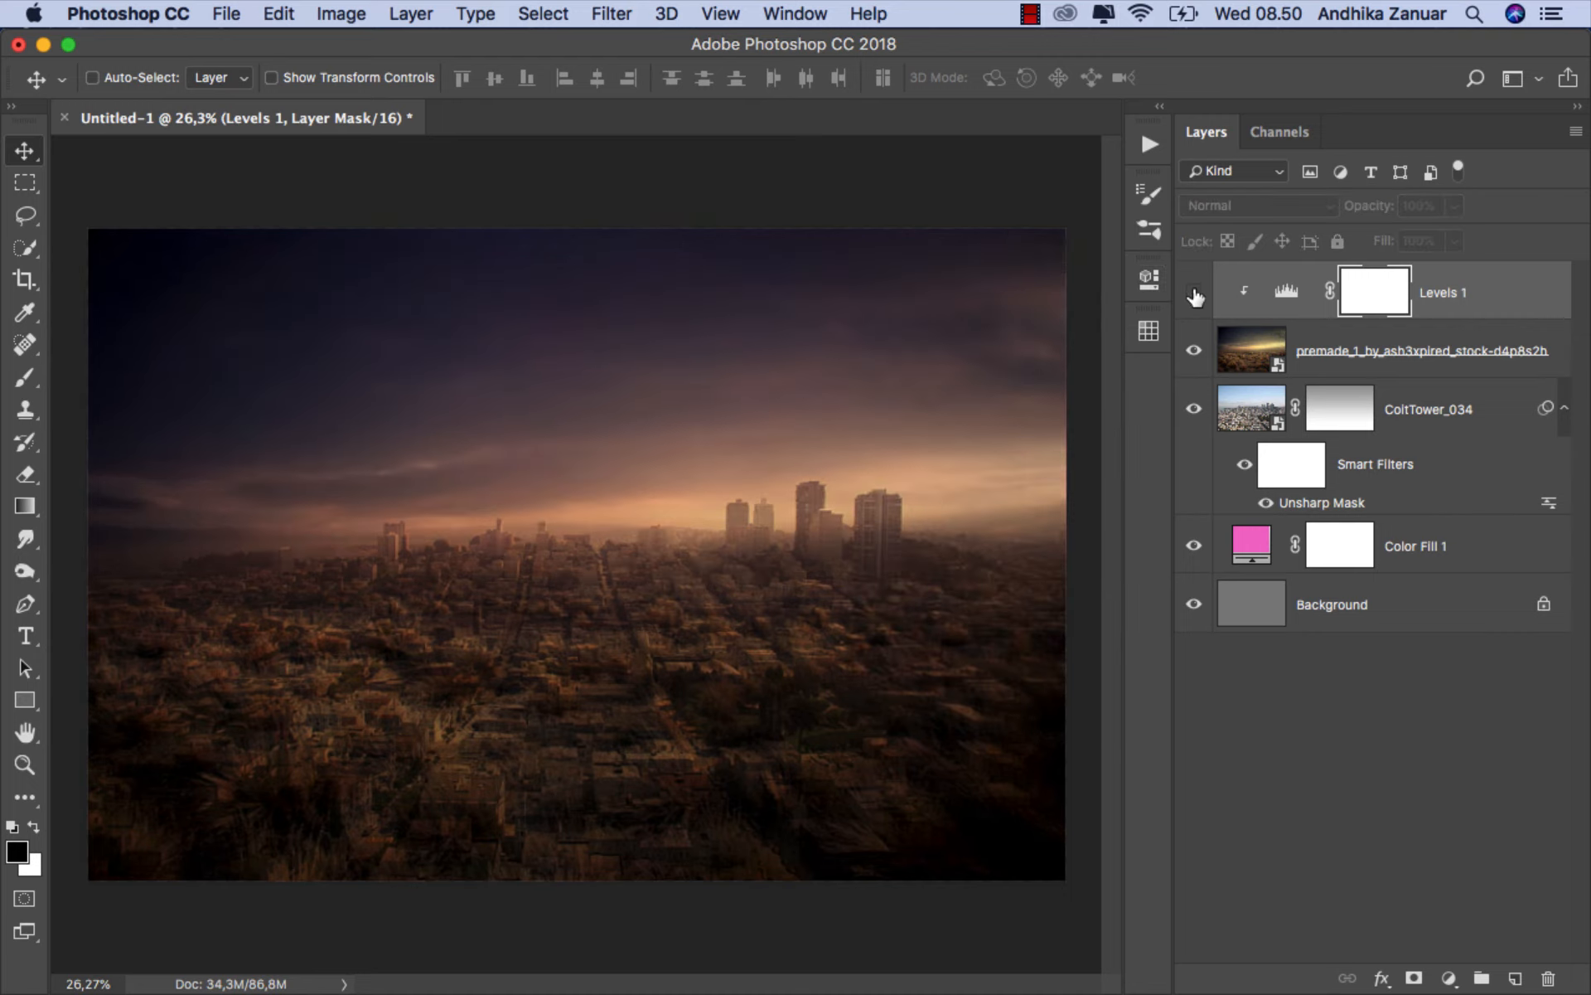
click(1194, 292)
click(1471, 304)
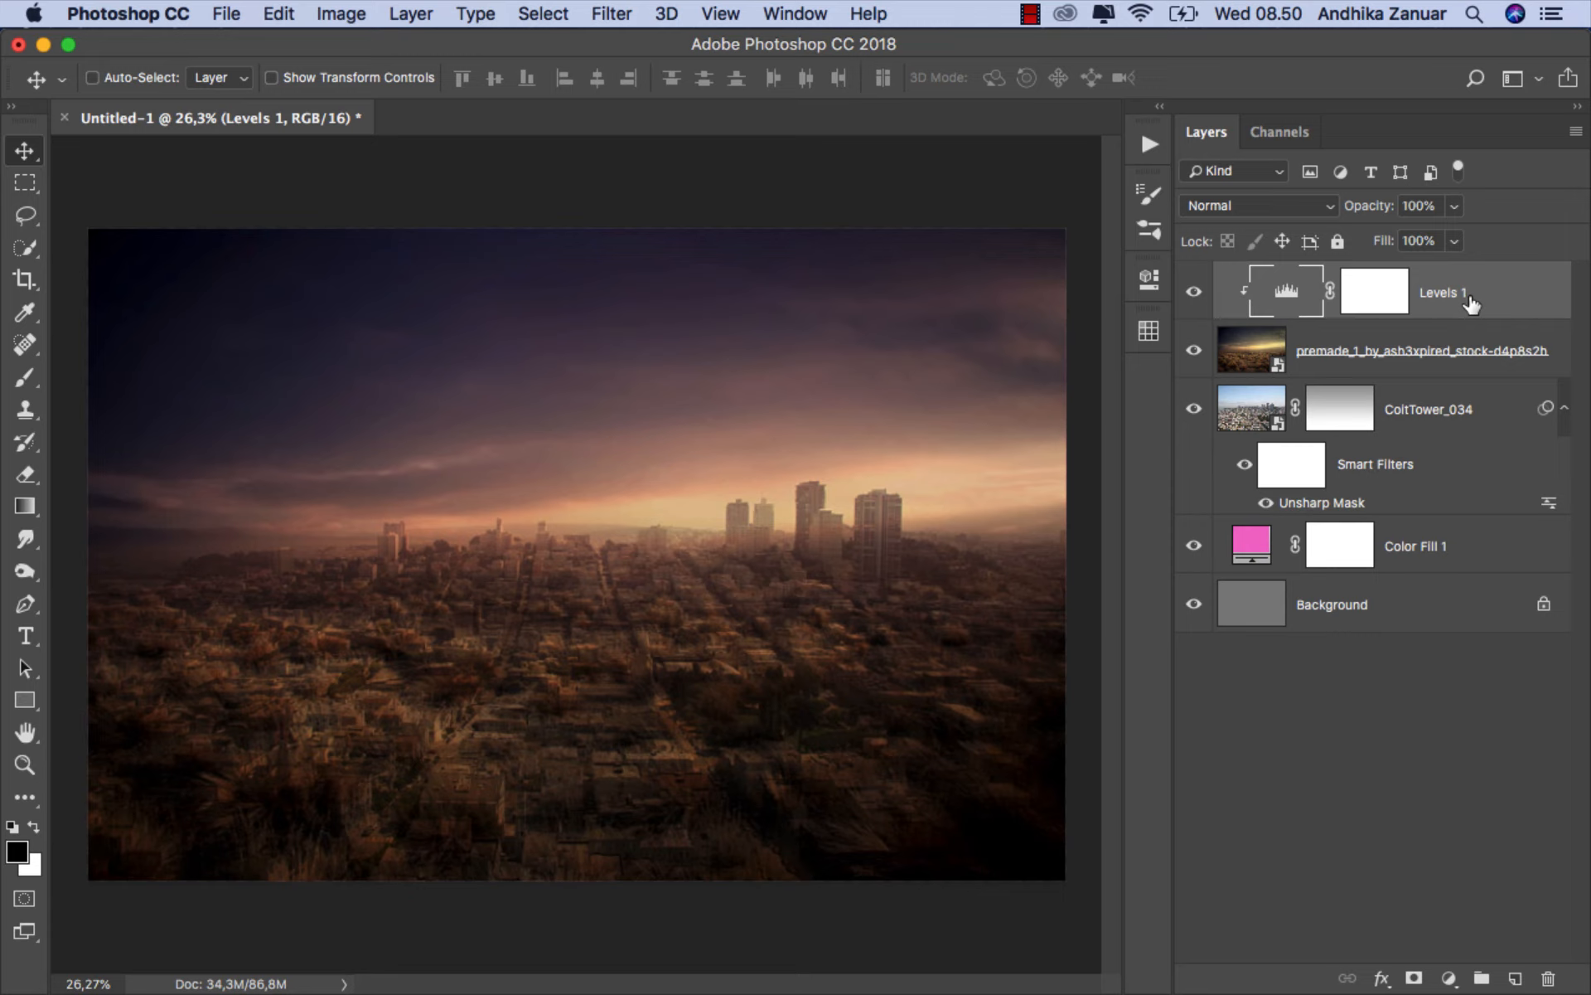
- Add a clipped Vibrance adjustment above Levels 1, moderately reduce its vibrance, and compare the image with and without it
click(1448, 978)
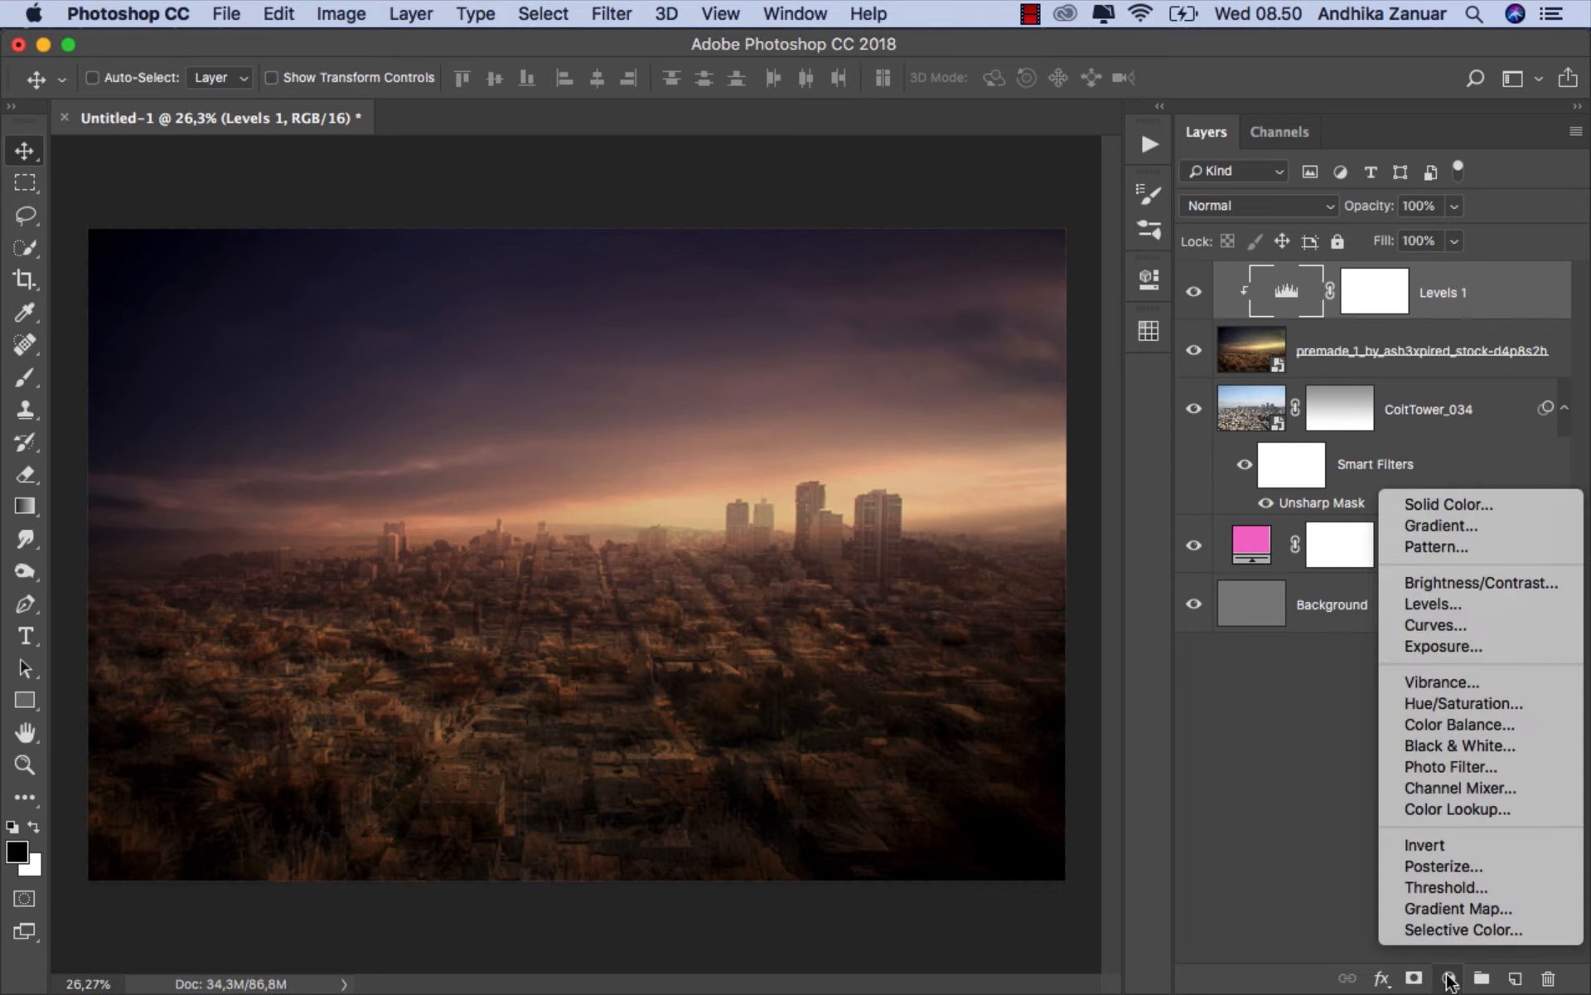
click(1457, 683)
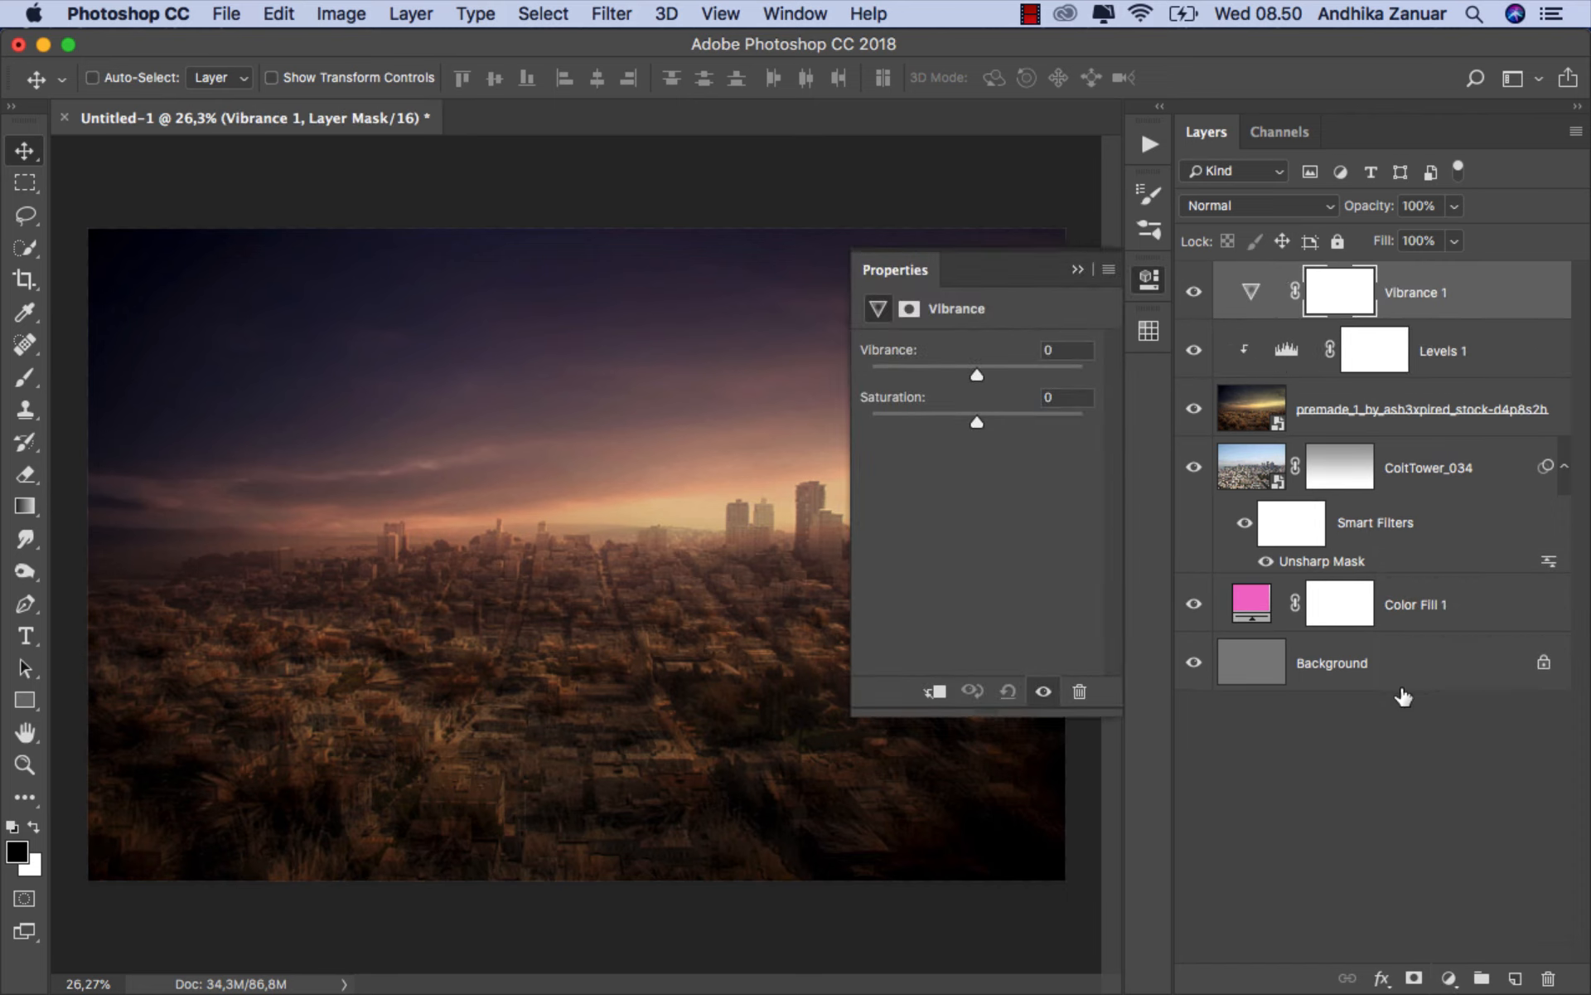
click(935, 692)
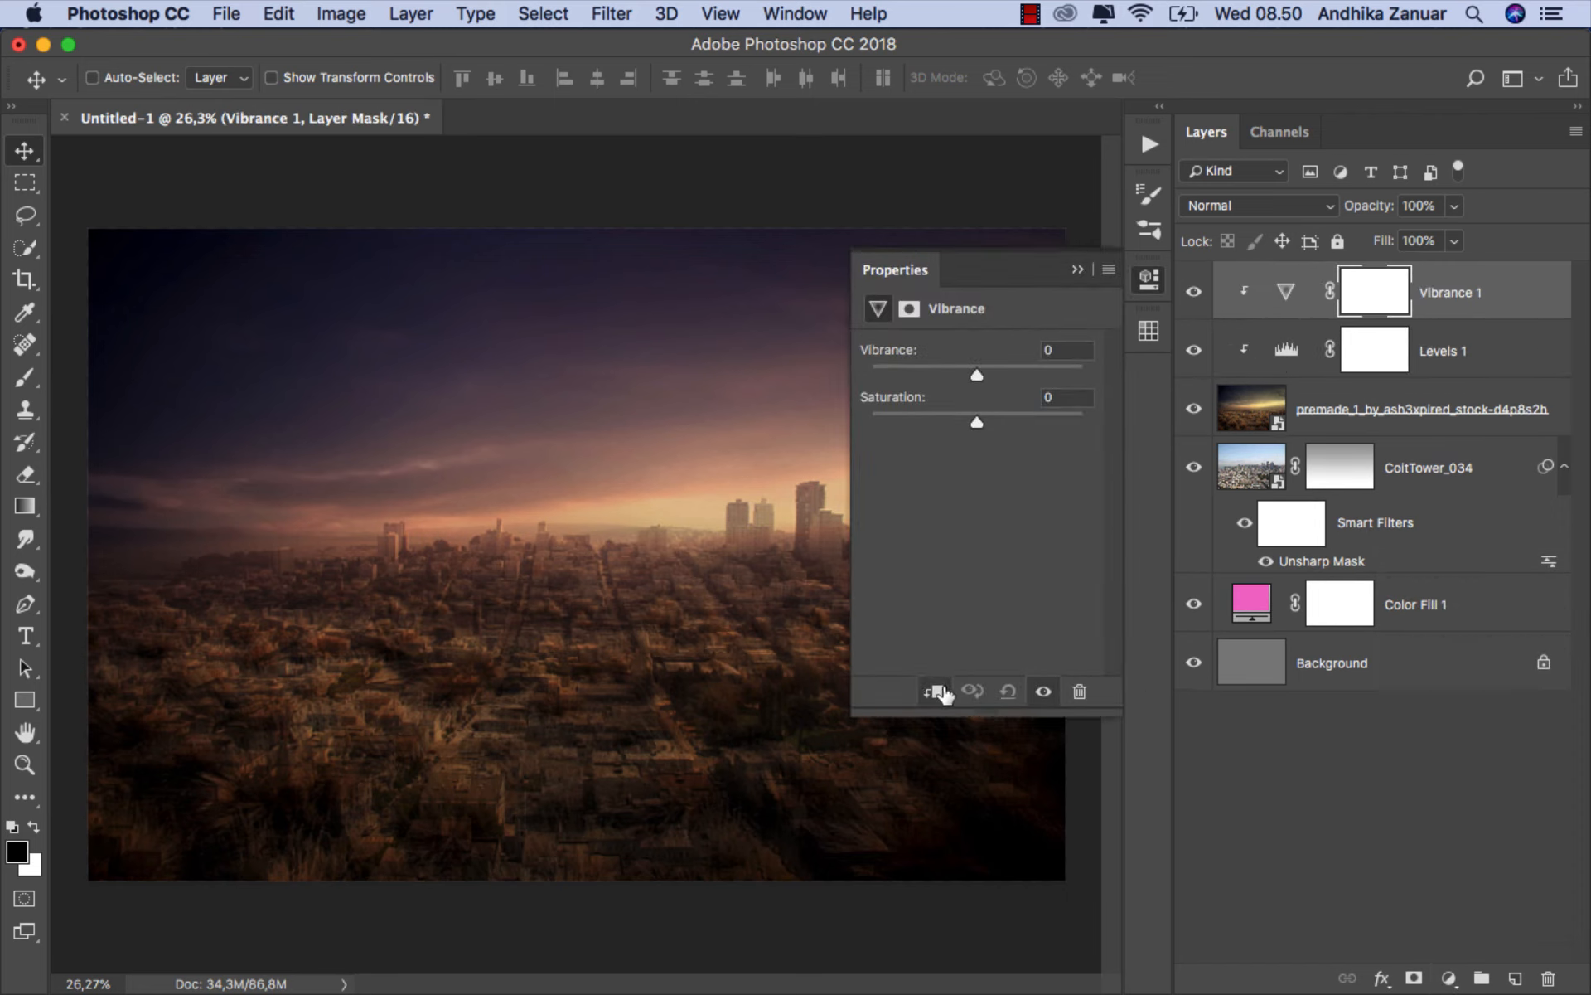
drag(978, 373, 945, 375)
click(1078, 270)
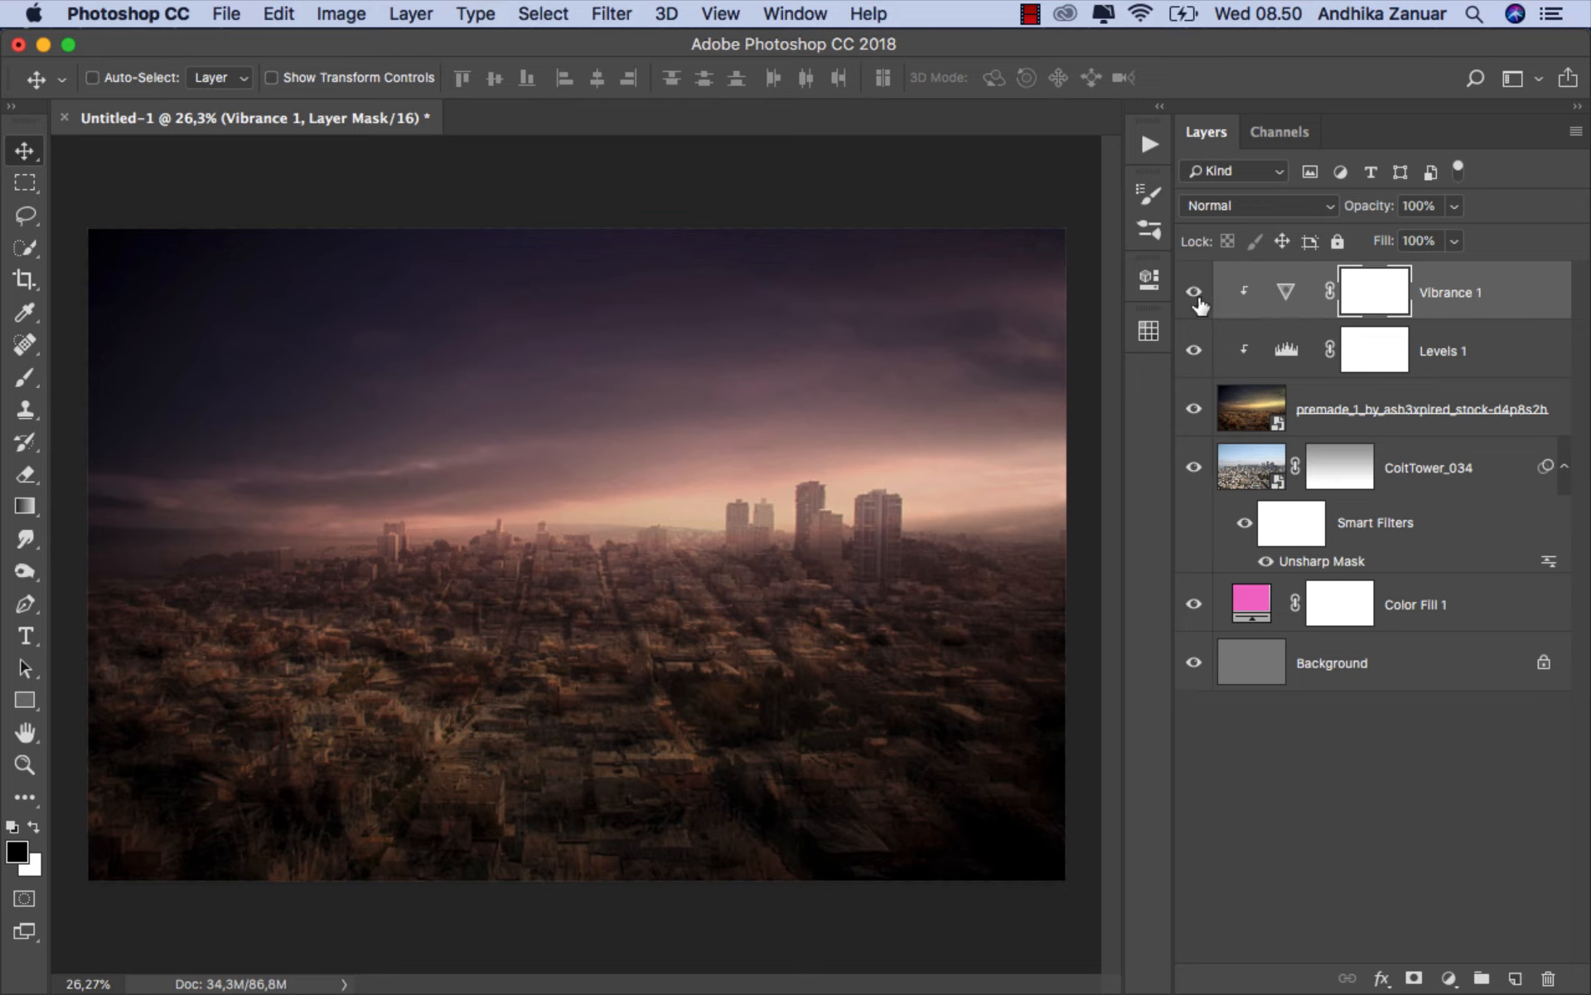
click(1194, 295)
click(1194, 294)
click(1458, 300)
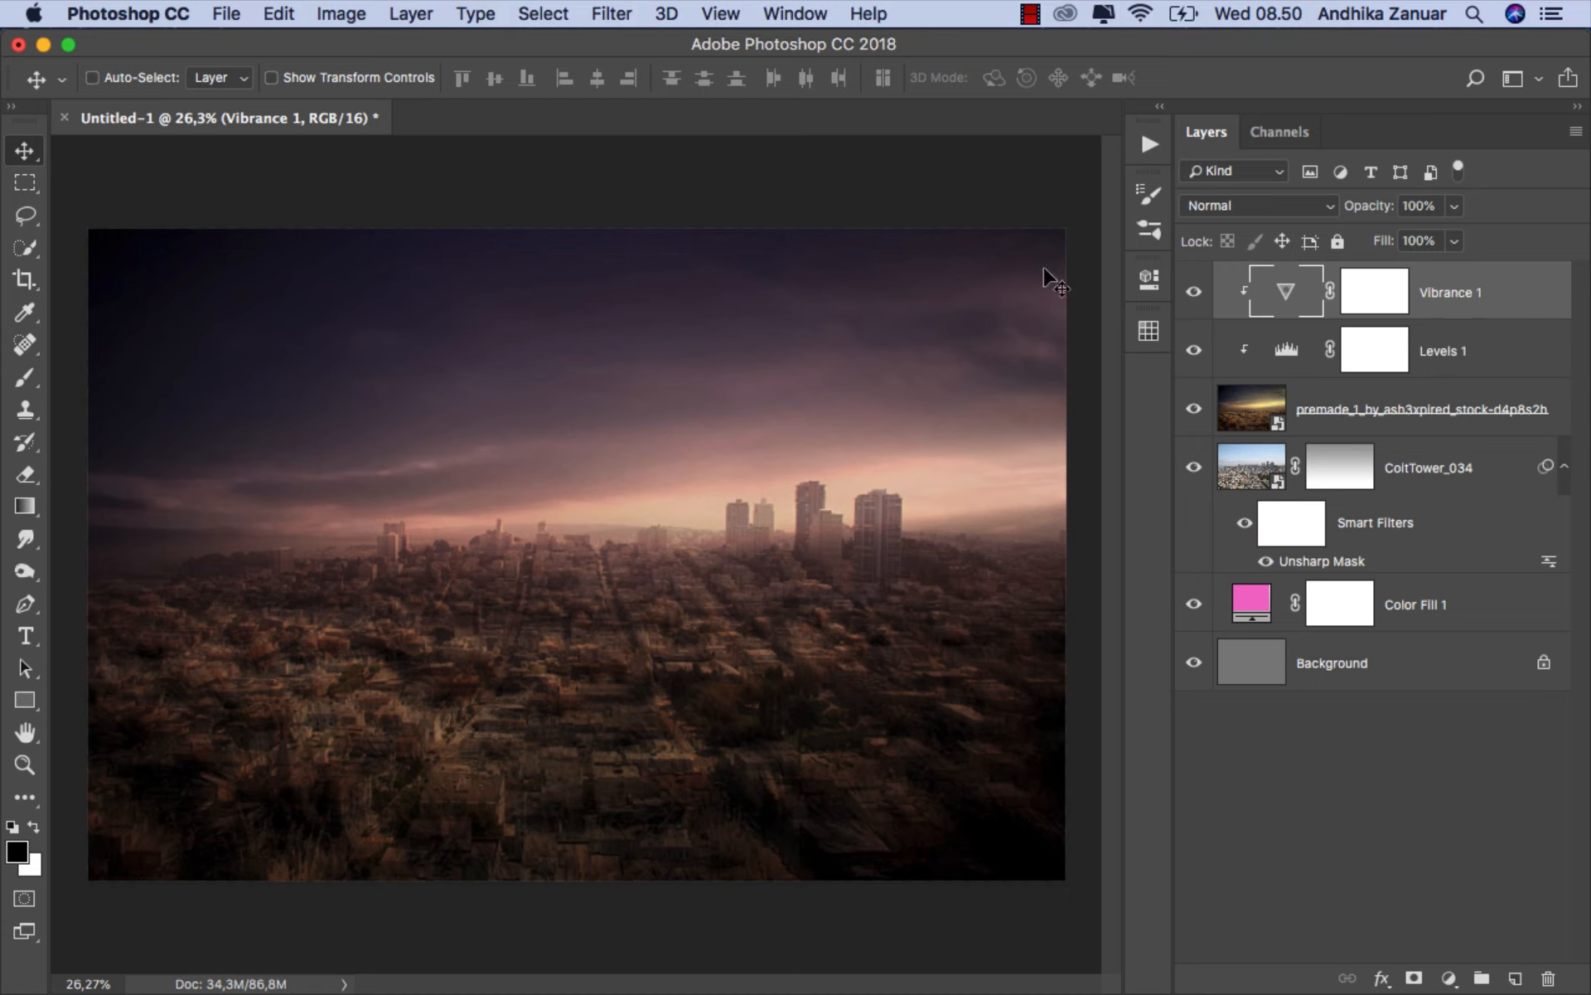
- Open the bear_10_by_linay_stock-d51a5tu.jpg image as a separate document
click(234, 24)
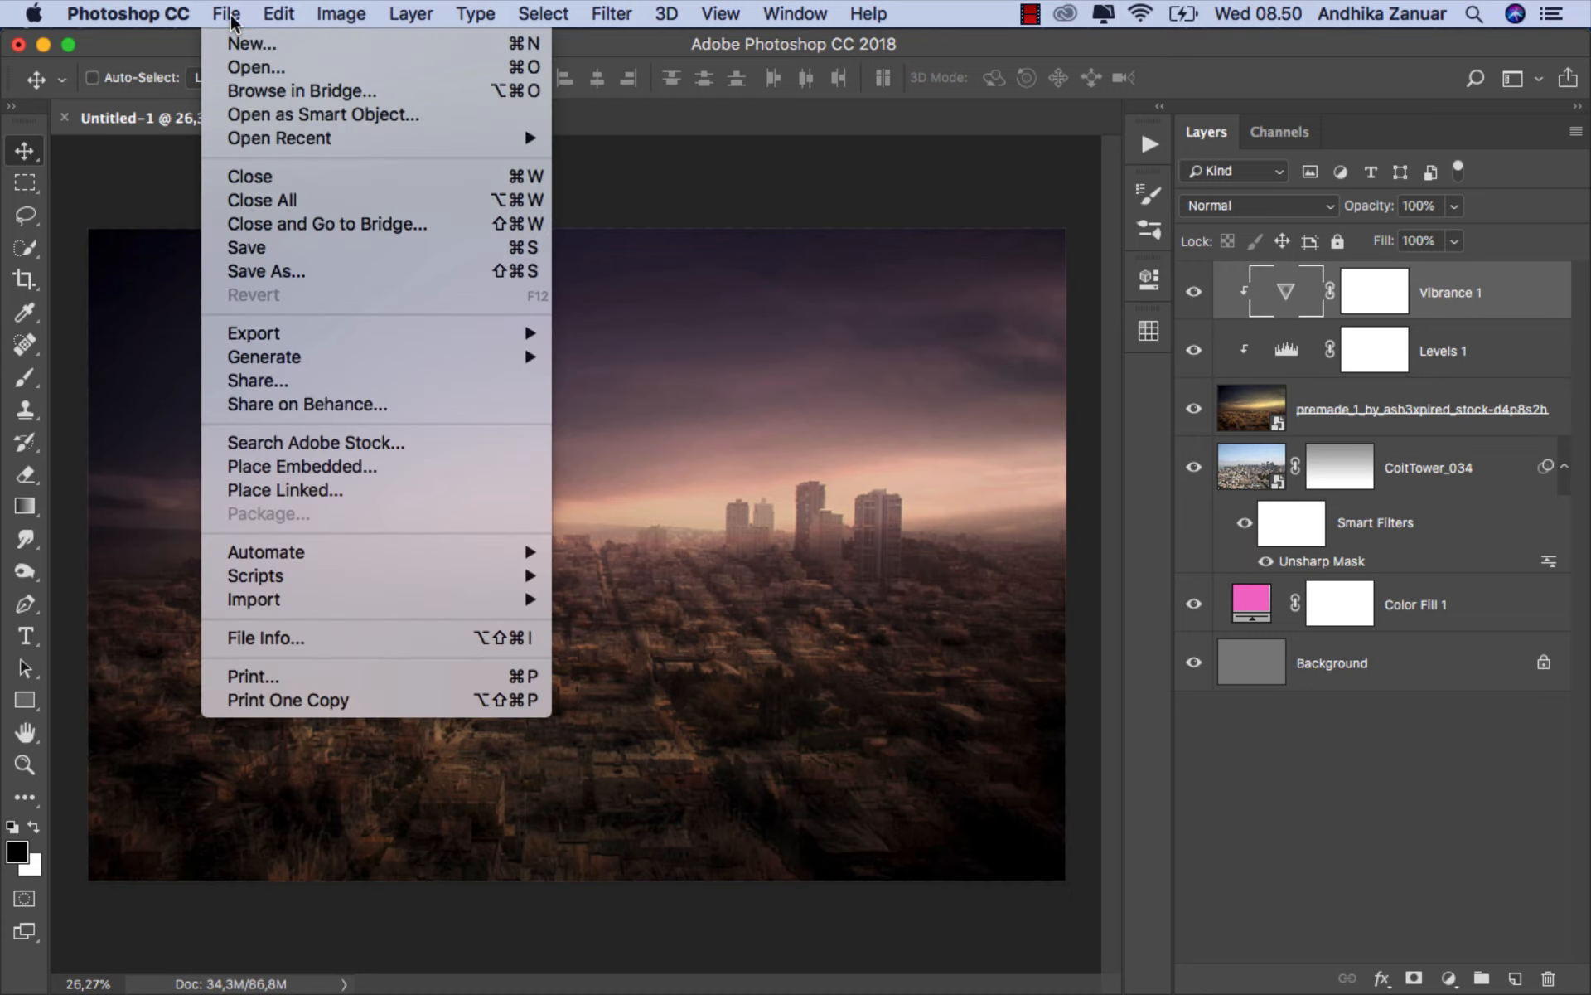
click(272, 66)
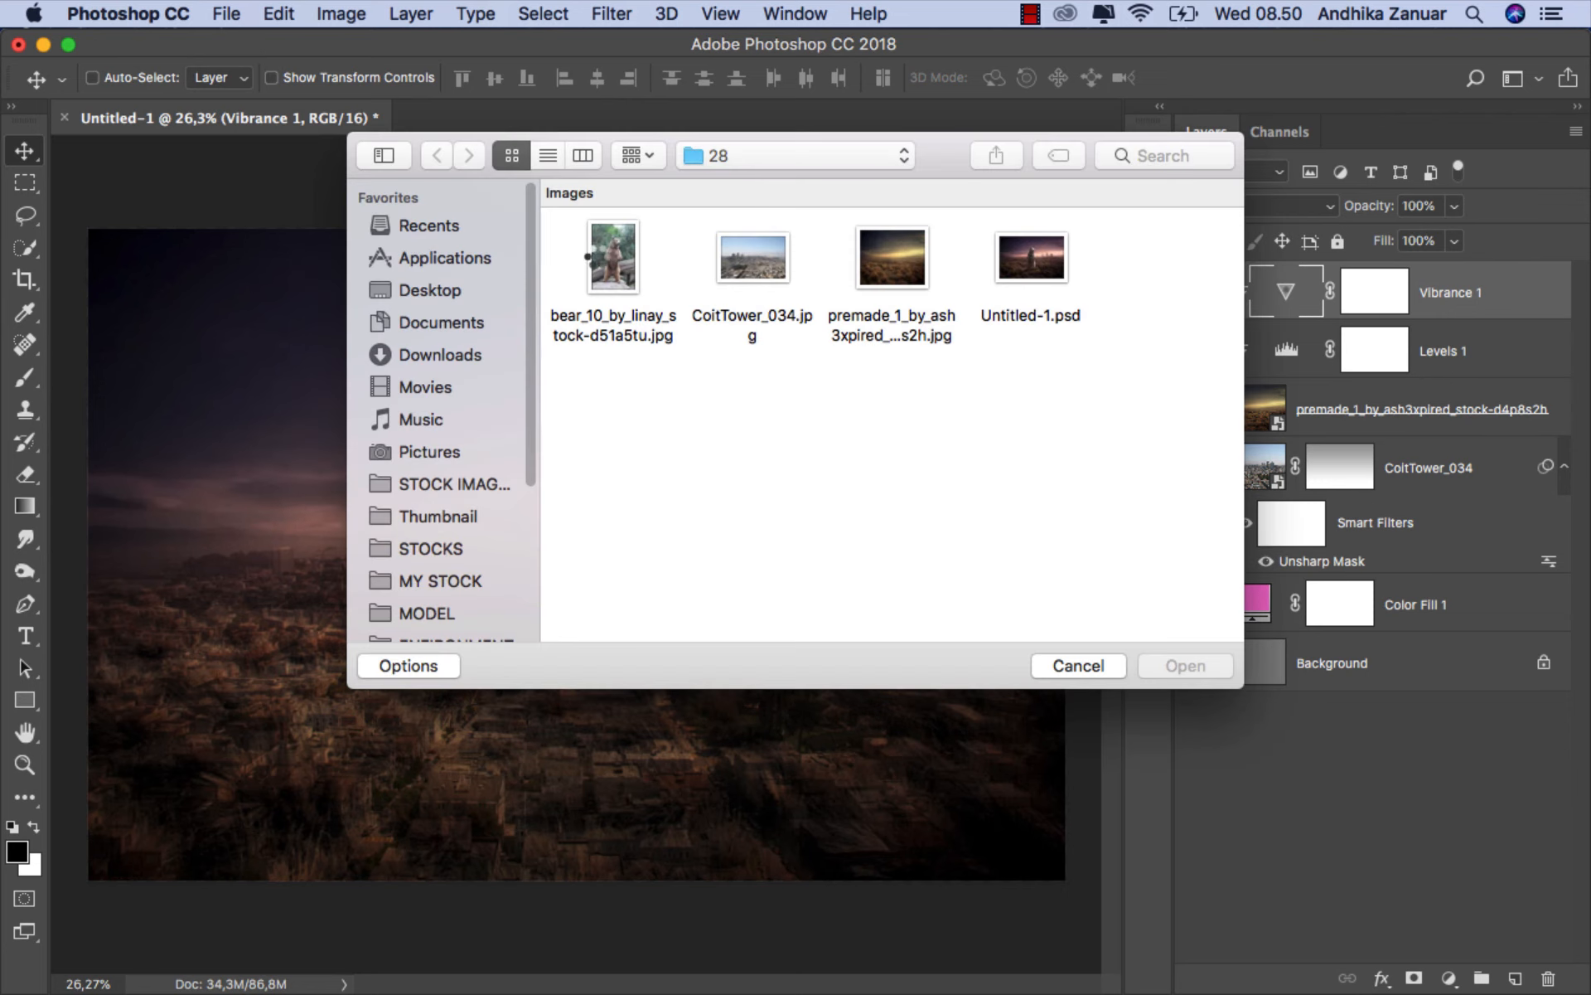
click(589, 257)
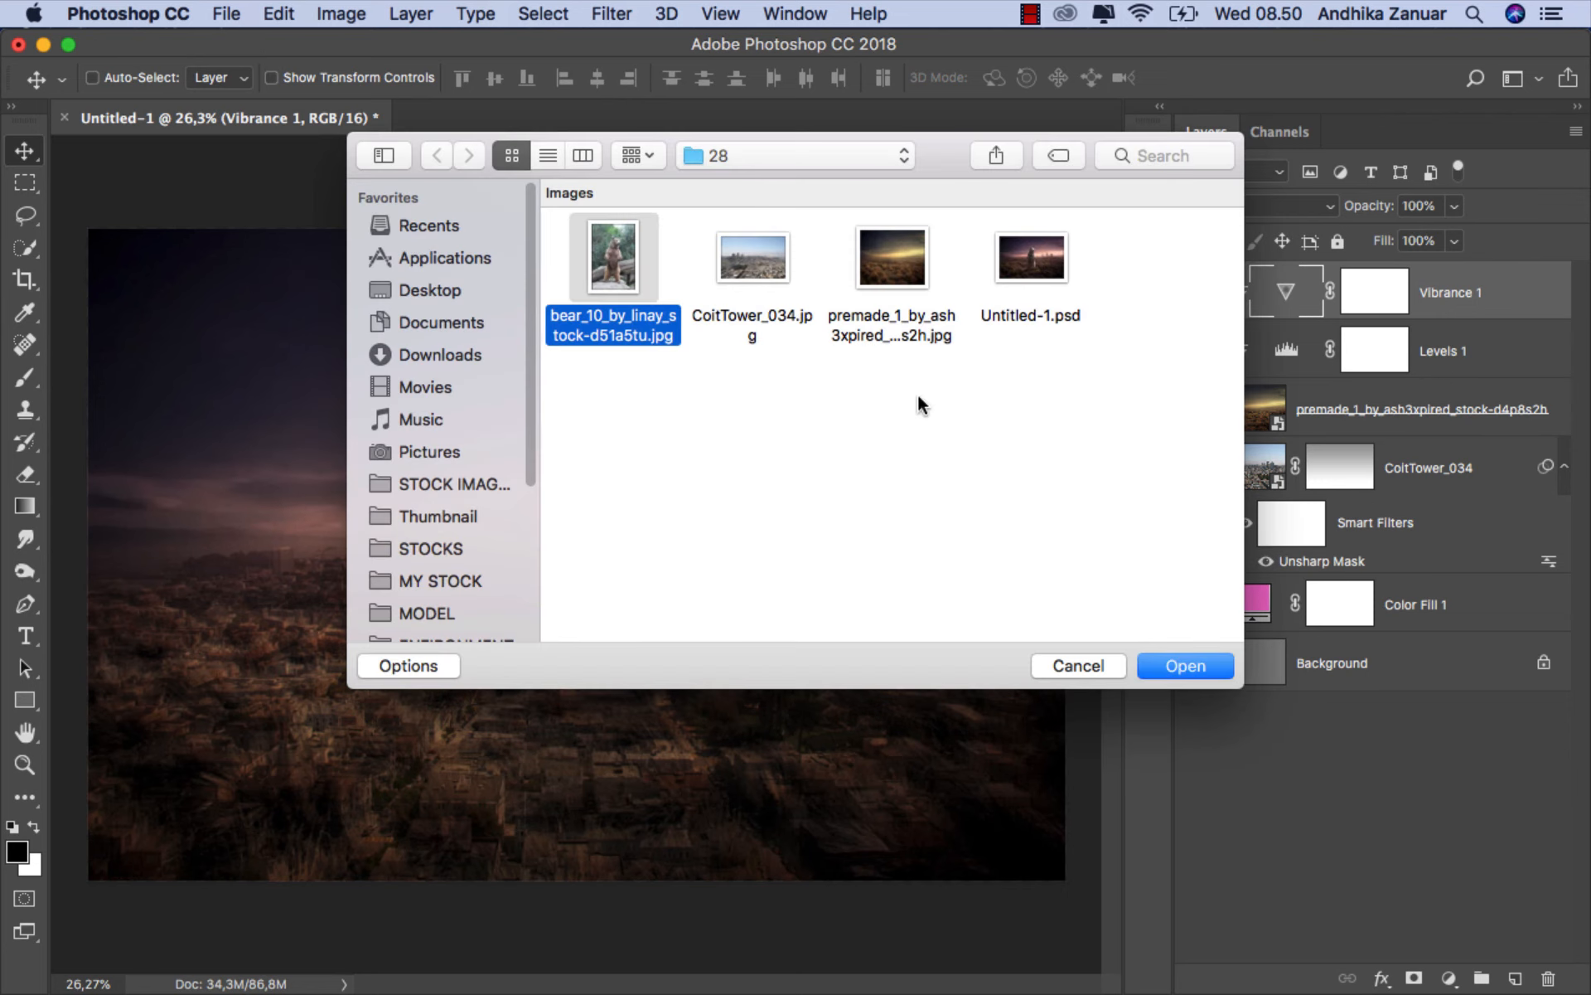
click(1171, 668)
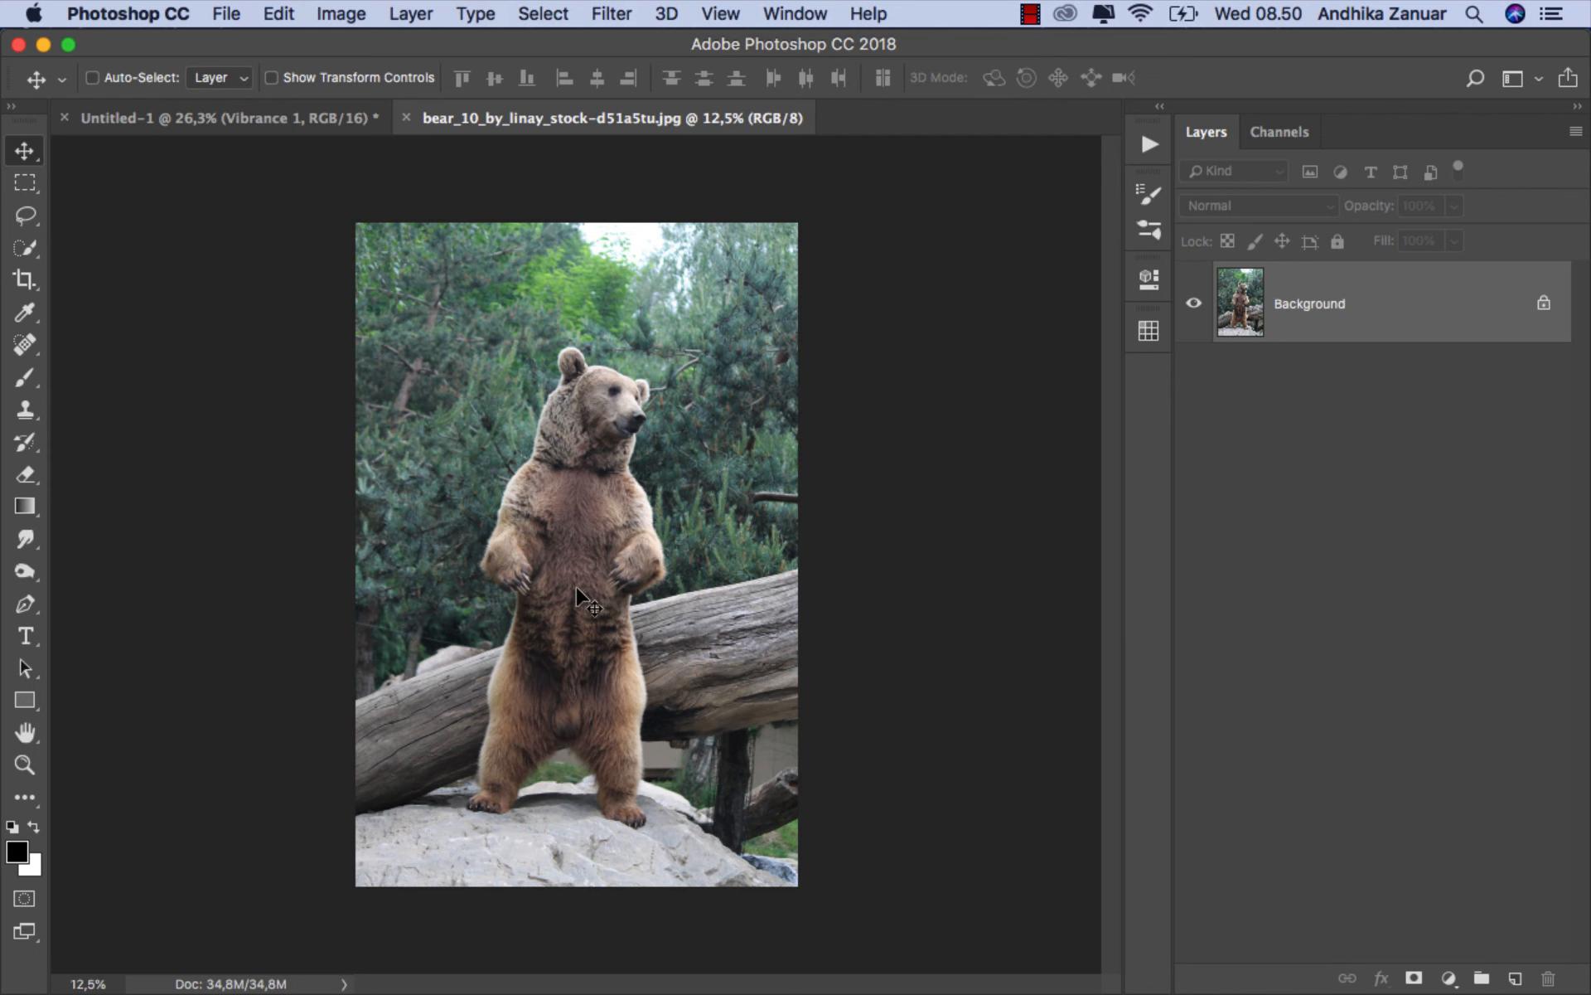
- Select the bear's head, neck and upper chest with the Quick Selection tool
scroll(577, 588, up, 5)
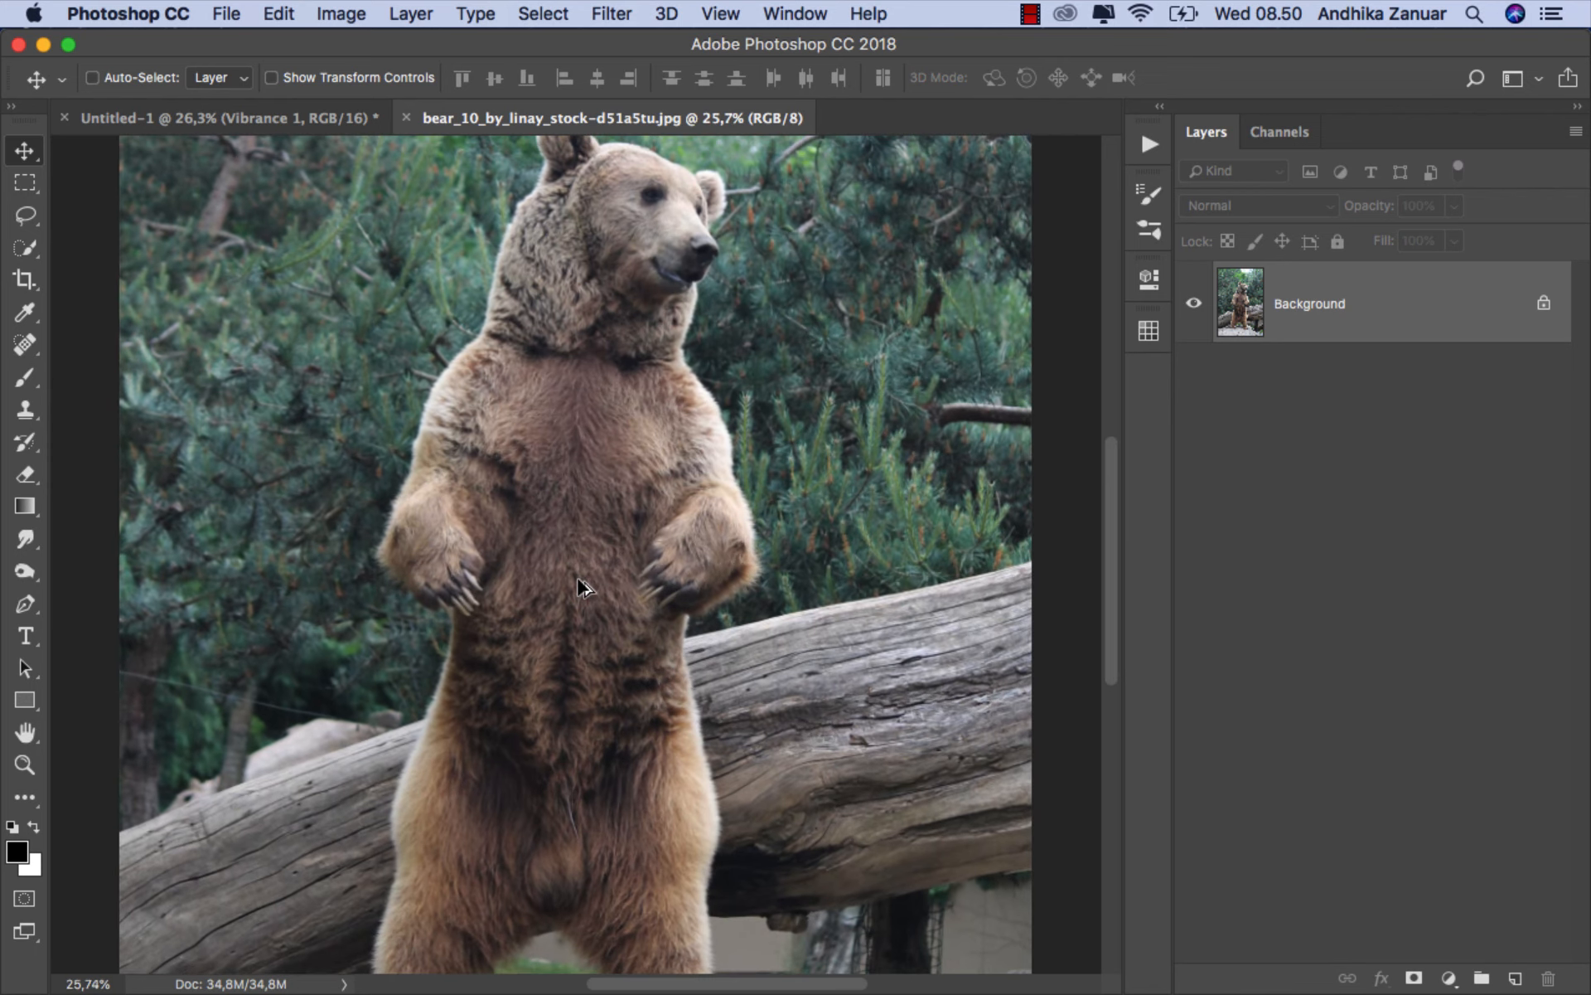
scroll(577, 579, up, 1)
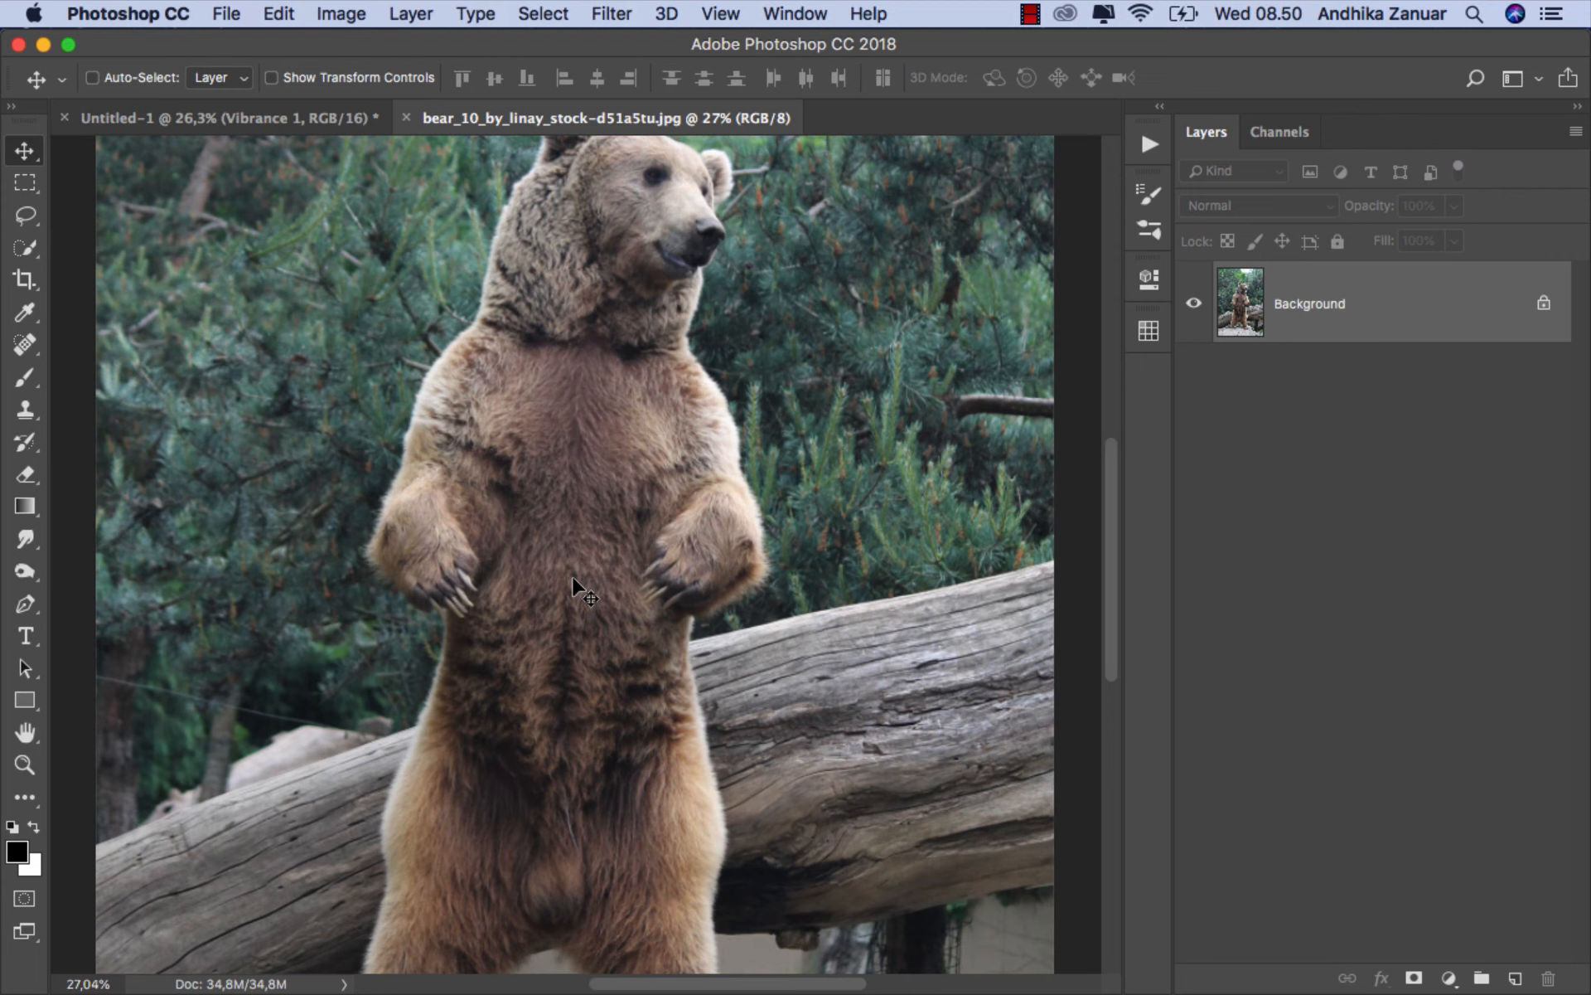
scroll(572, 578, up, 5)
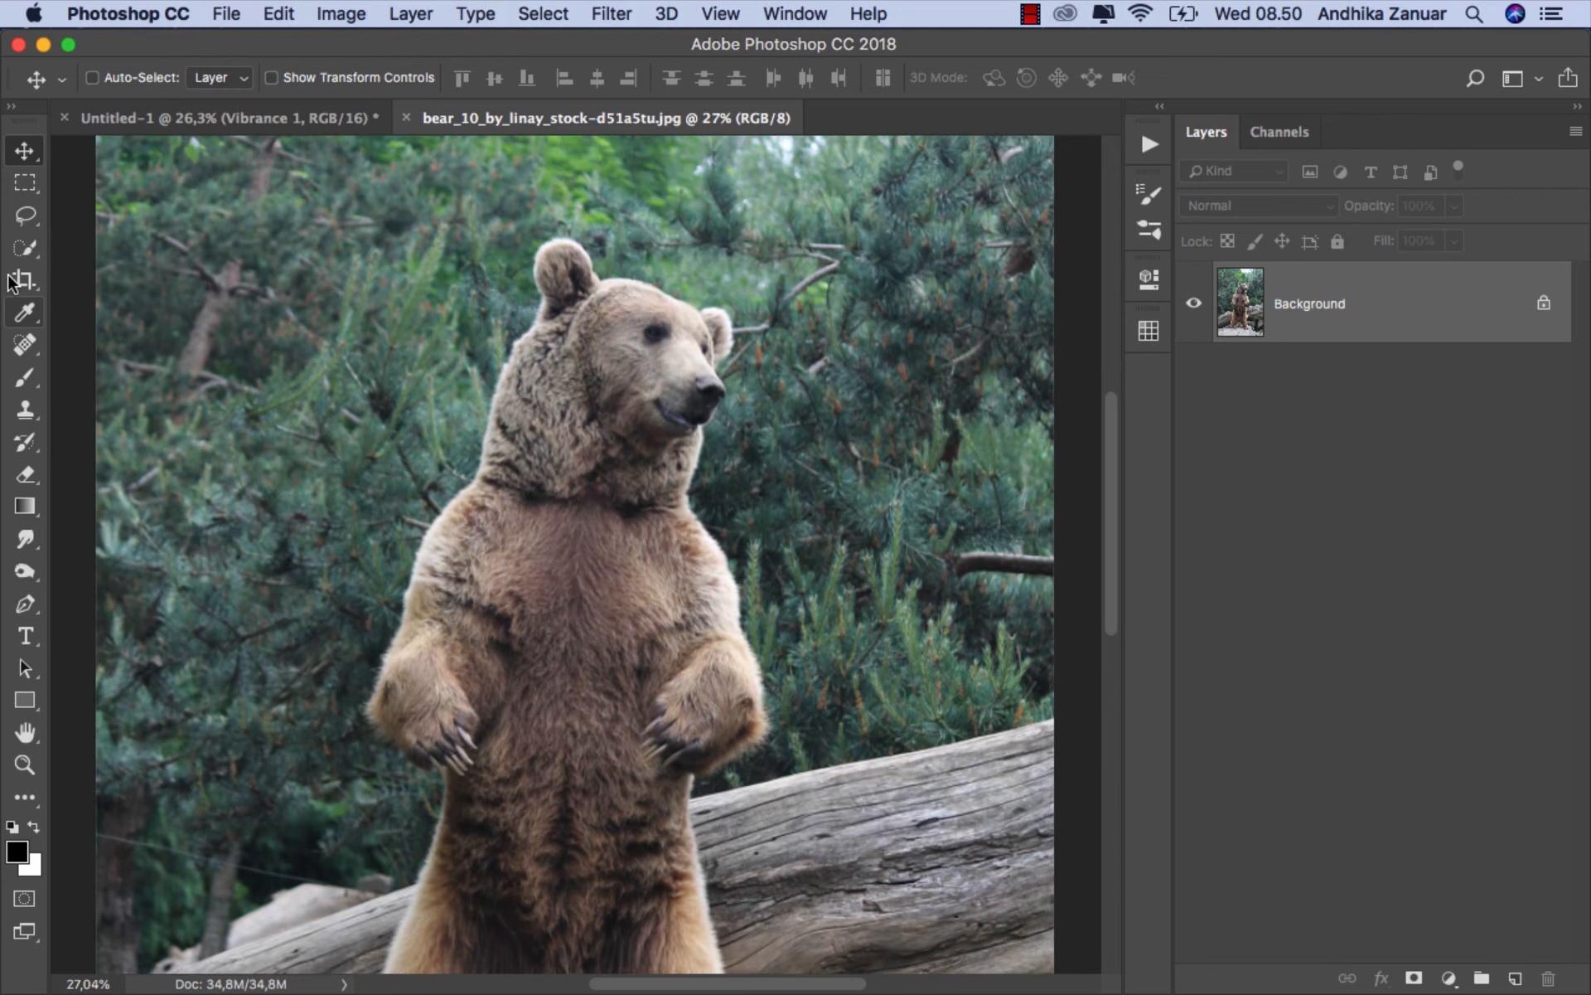
click(25, 247)
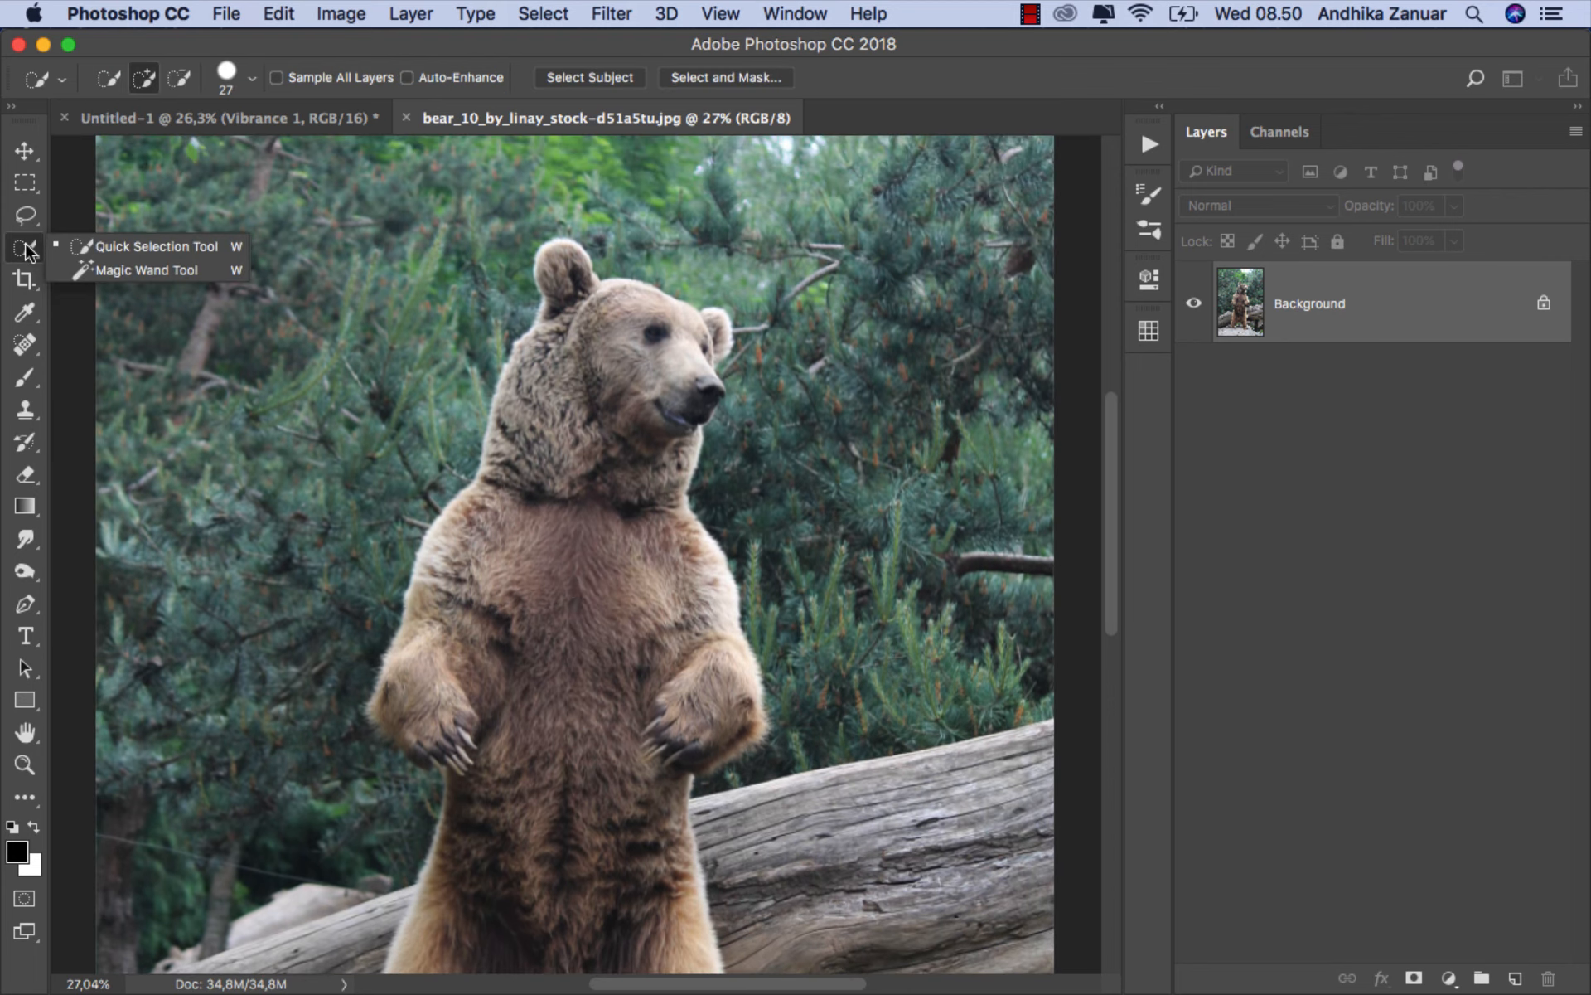
click(114, 250)
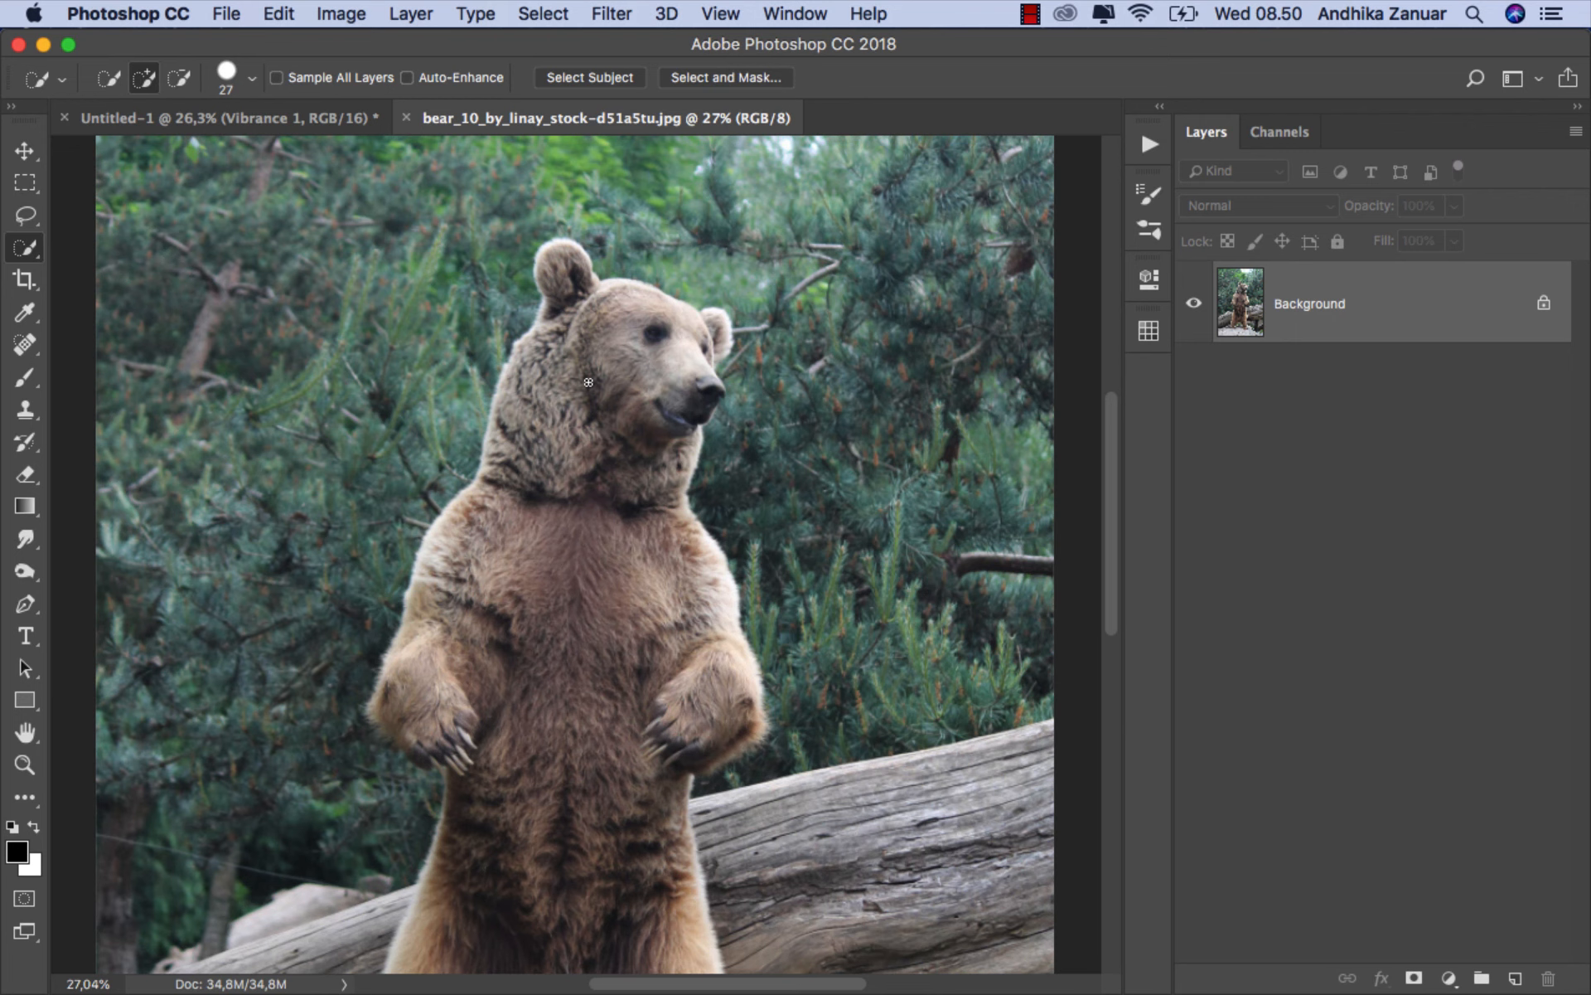
scroll(589, 382, up, 5)
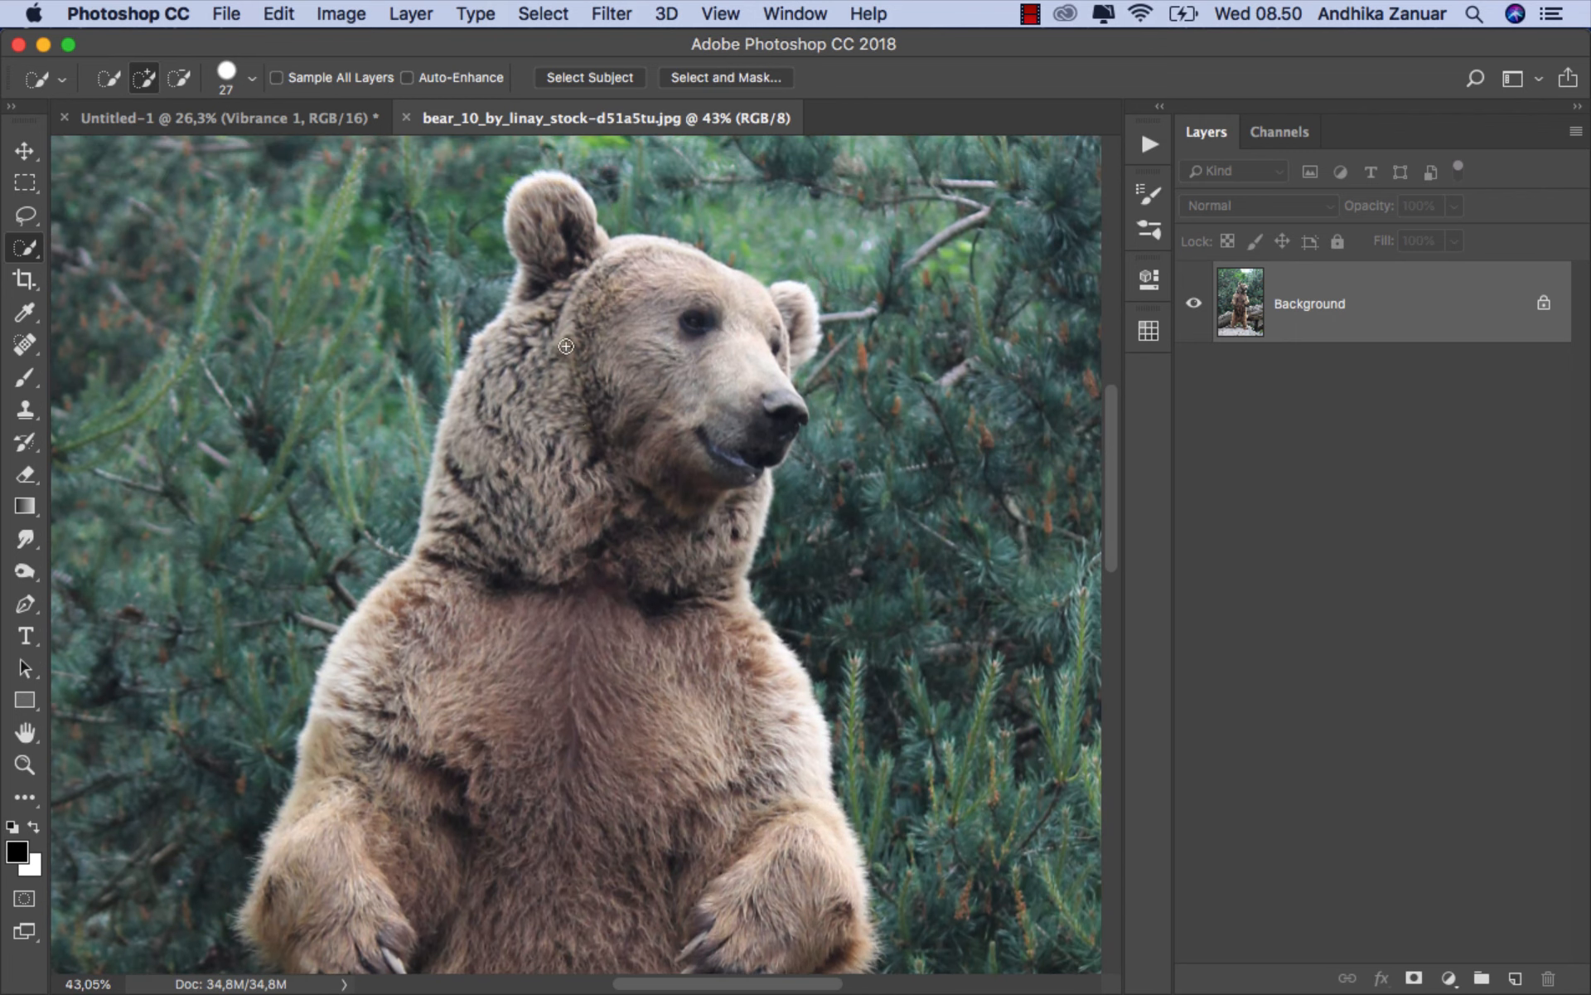
mouse_move(529, 212)
mouse_down()
mouse_move(547, 189)
mouse_move(630, 251)
mouse_up()
key(alt)
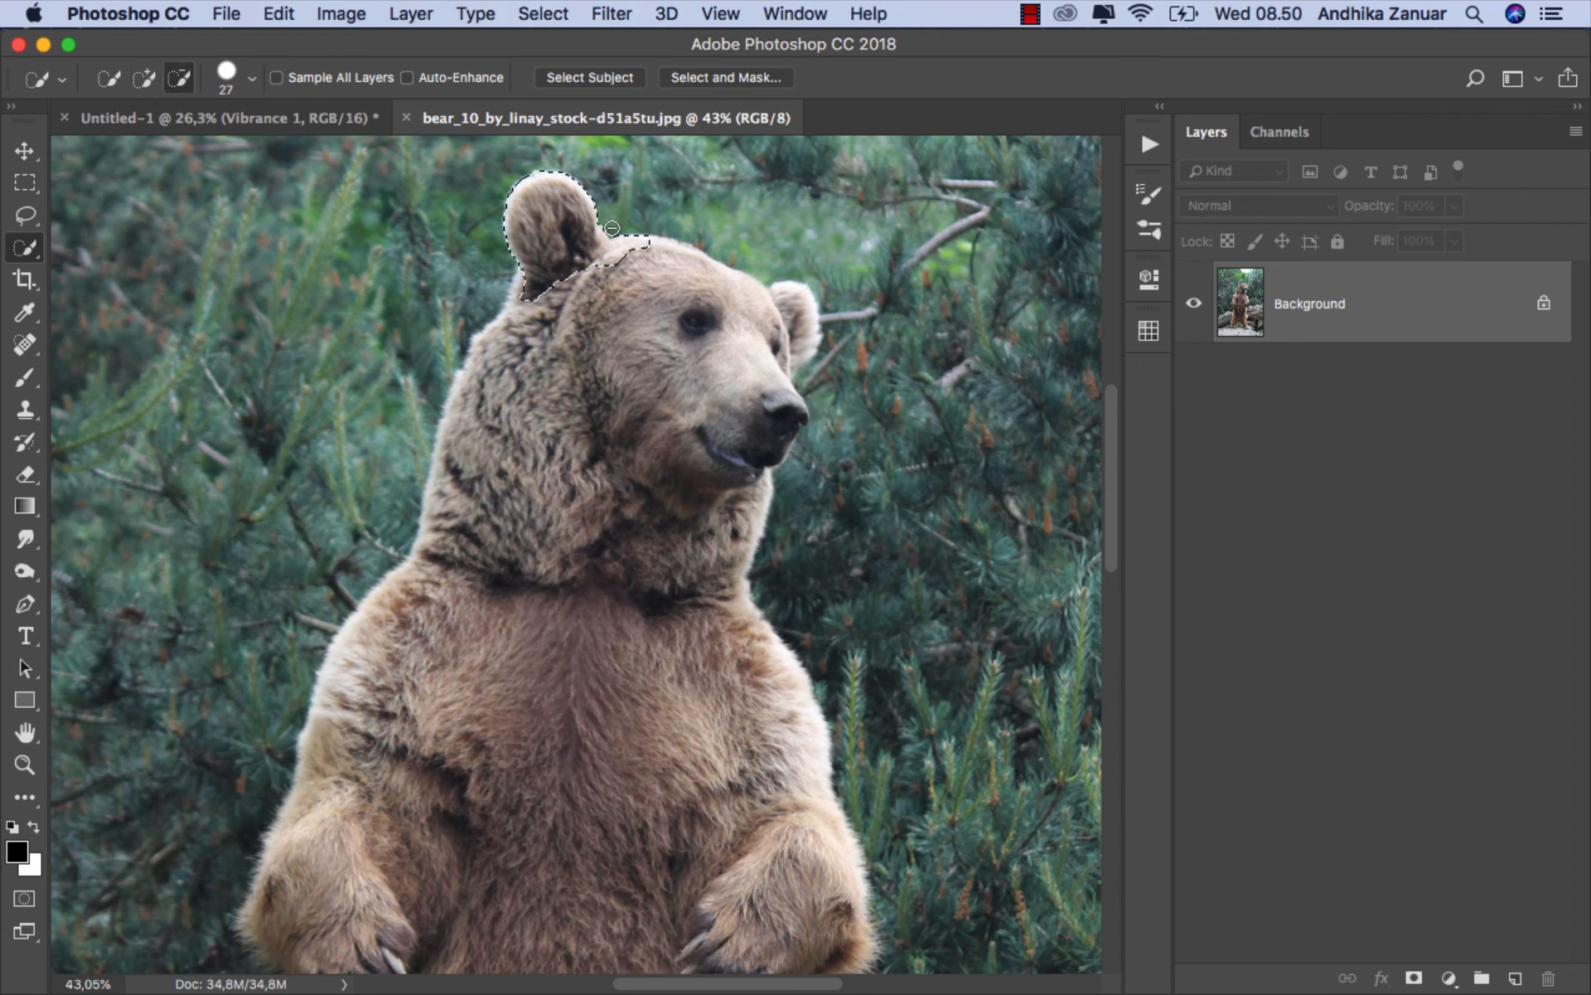
mouse_move(644, 250)
mouse_down()
mouse_move(746, 319)
mouse_move(783, 313)
mouse_move(782, 413)
mouse_move(750, 456)
mouse_move(749, 514)
mouse_up()
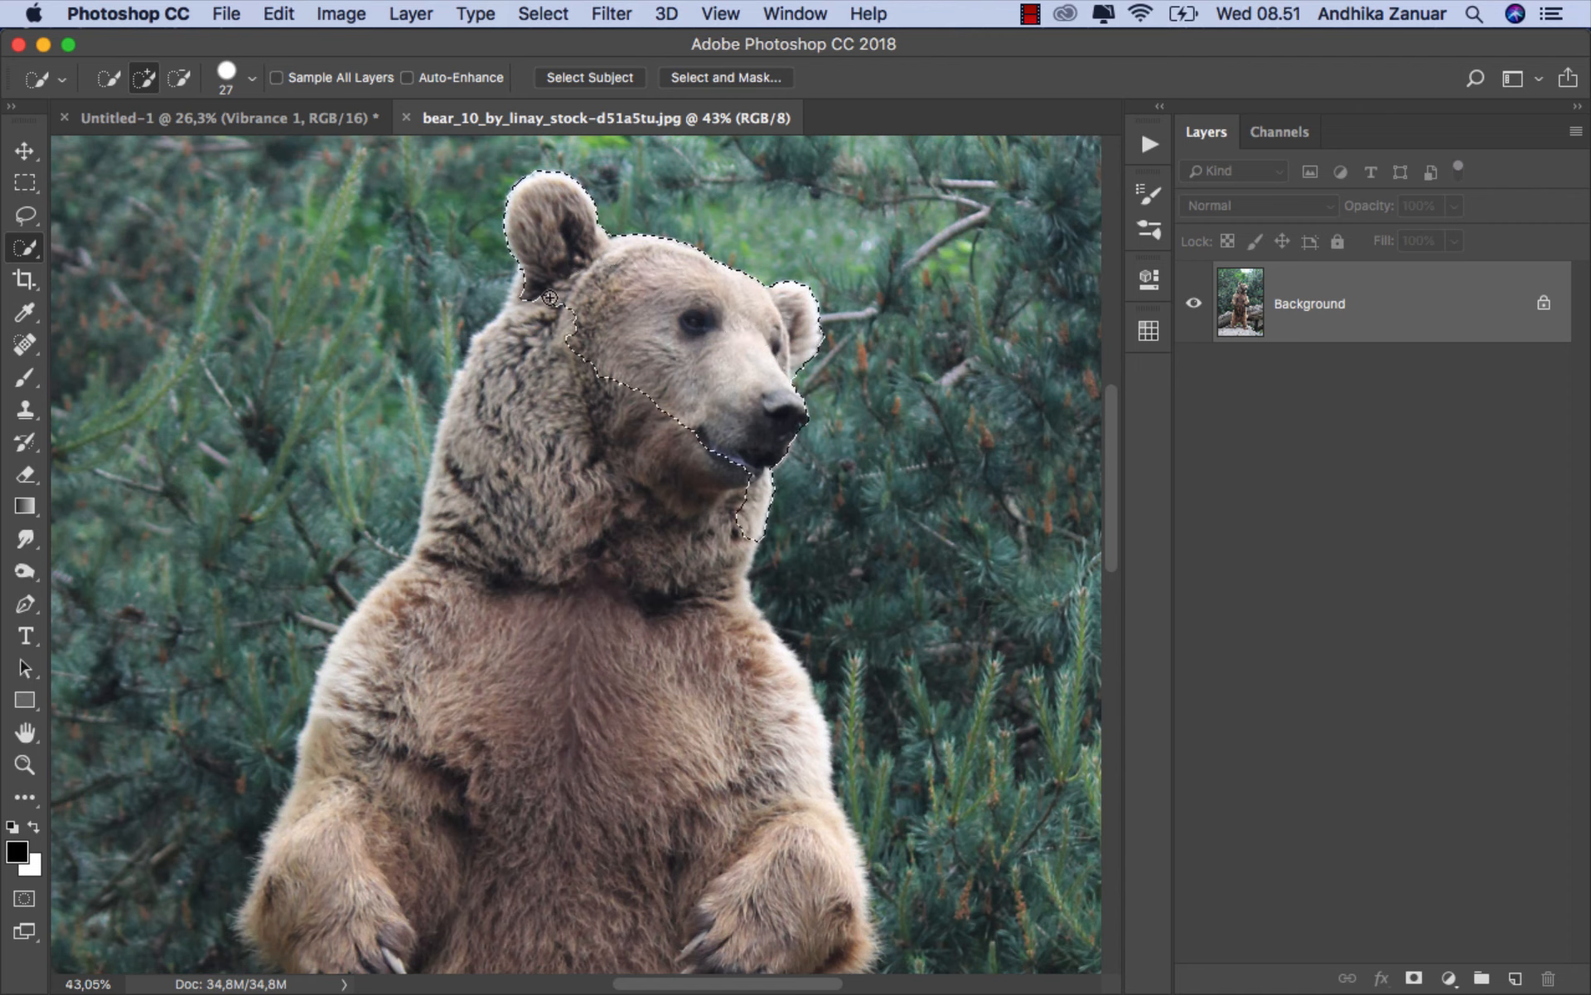
mouse_move(528, 293)
mouse_down()
mouse_move(458, 455)
mouse_move(442, 612)
mouse_up()
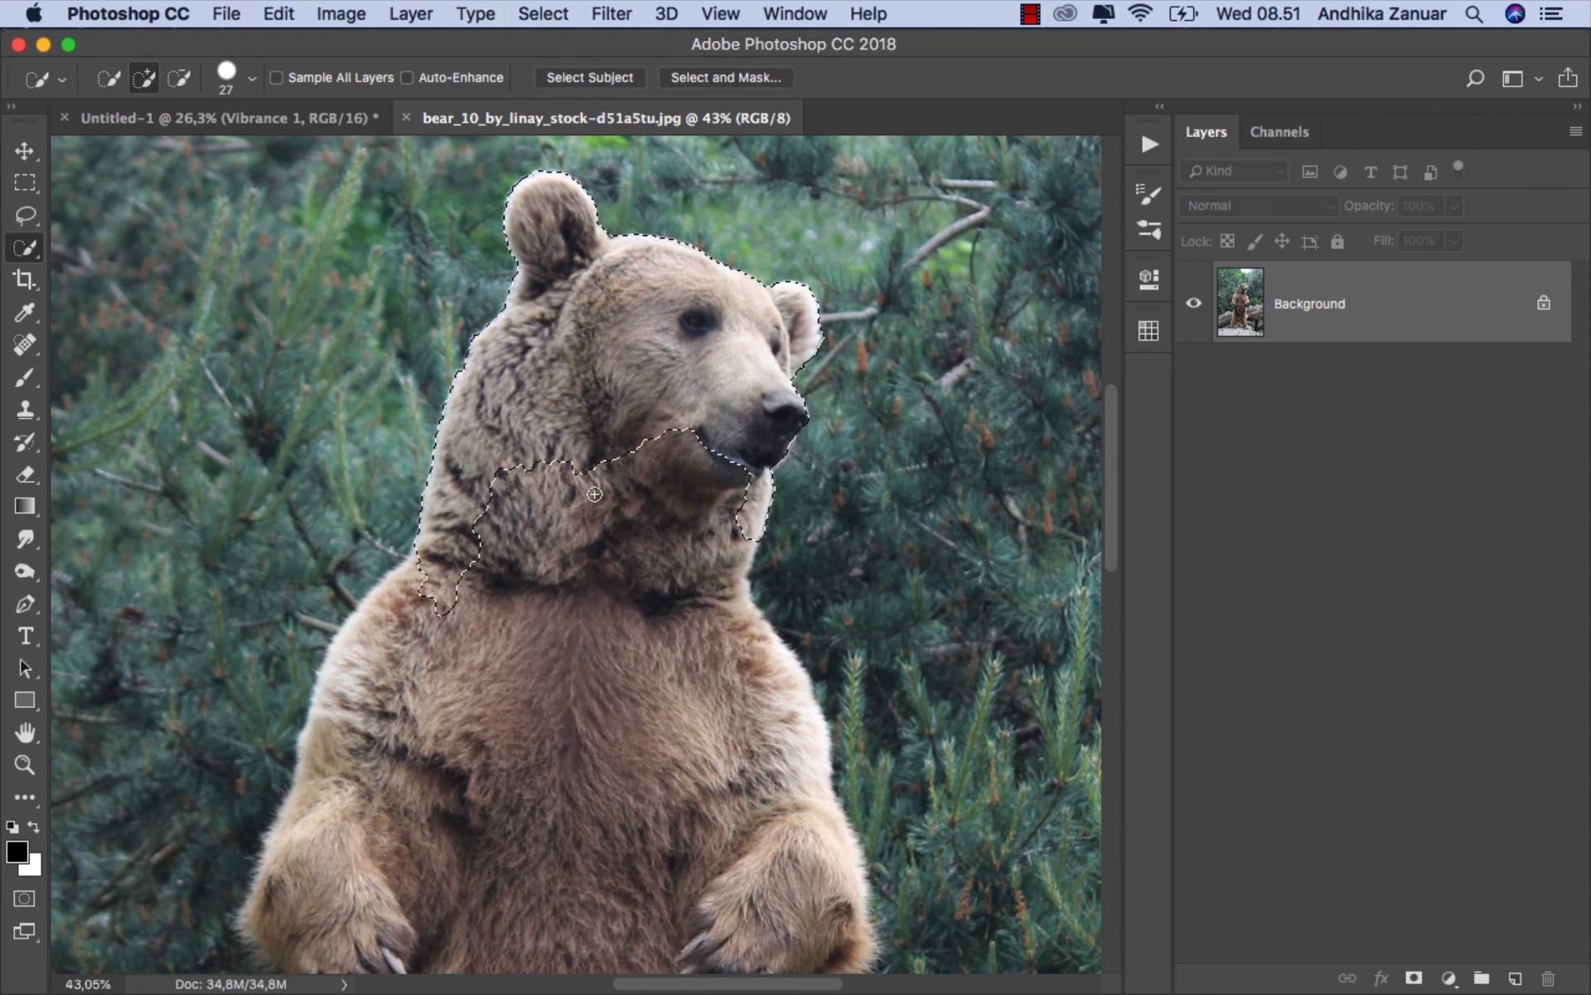
mouse_move(633, 522)
mouse_down()
mouse_move(564, 746)
mouse_move(348, 722)
mouse_move(779, 720)
mouse_move(792, 788)
mouse_up()
- Extend the quick selection over both of the bear's forearms and paws and down across the belly
scroll(668, 820, down, 10)
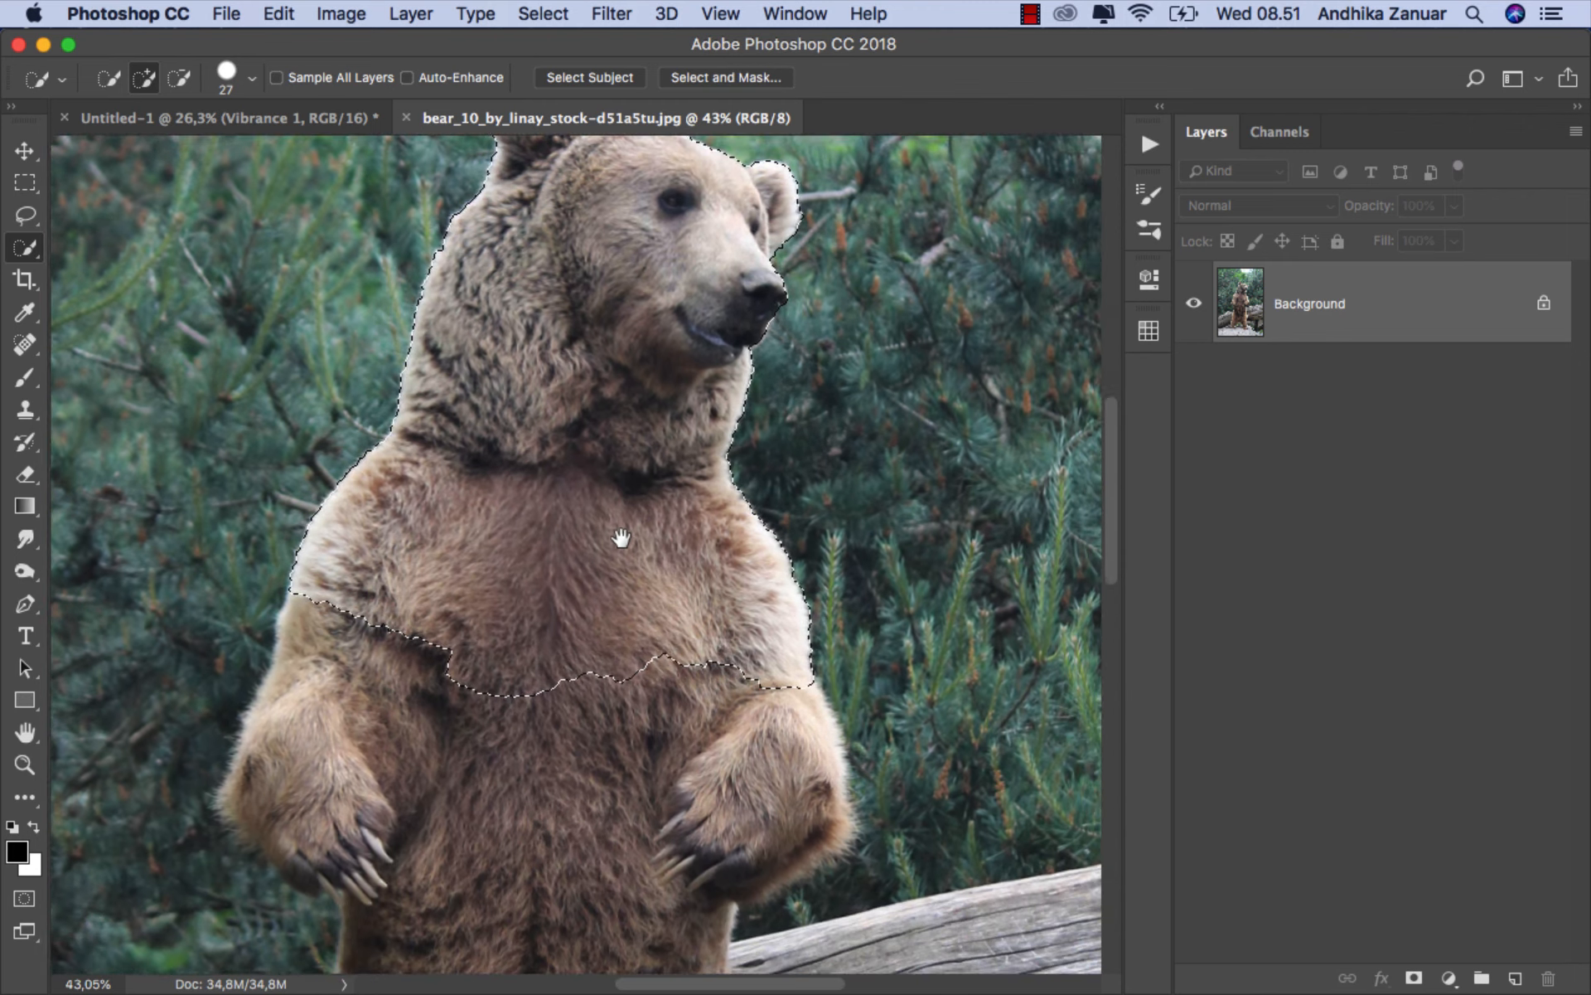
mouse_move(323, 339)
mouse_down()
mouse_move(290, 431)
mouse_move(340, 497)
mouse_move(249, 538)
mouse_move(250, 556)
mouse_move(369, 644)
mouse_up()
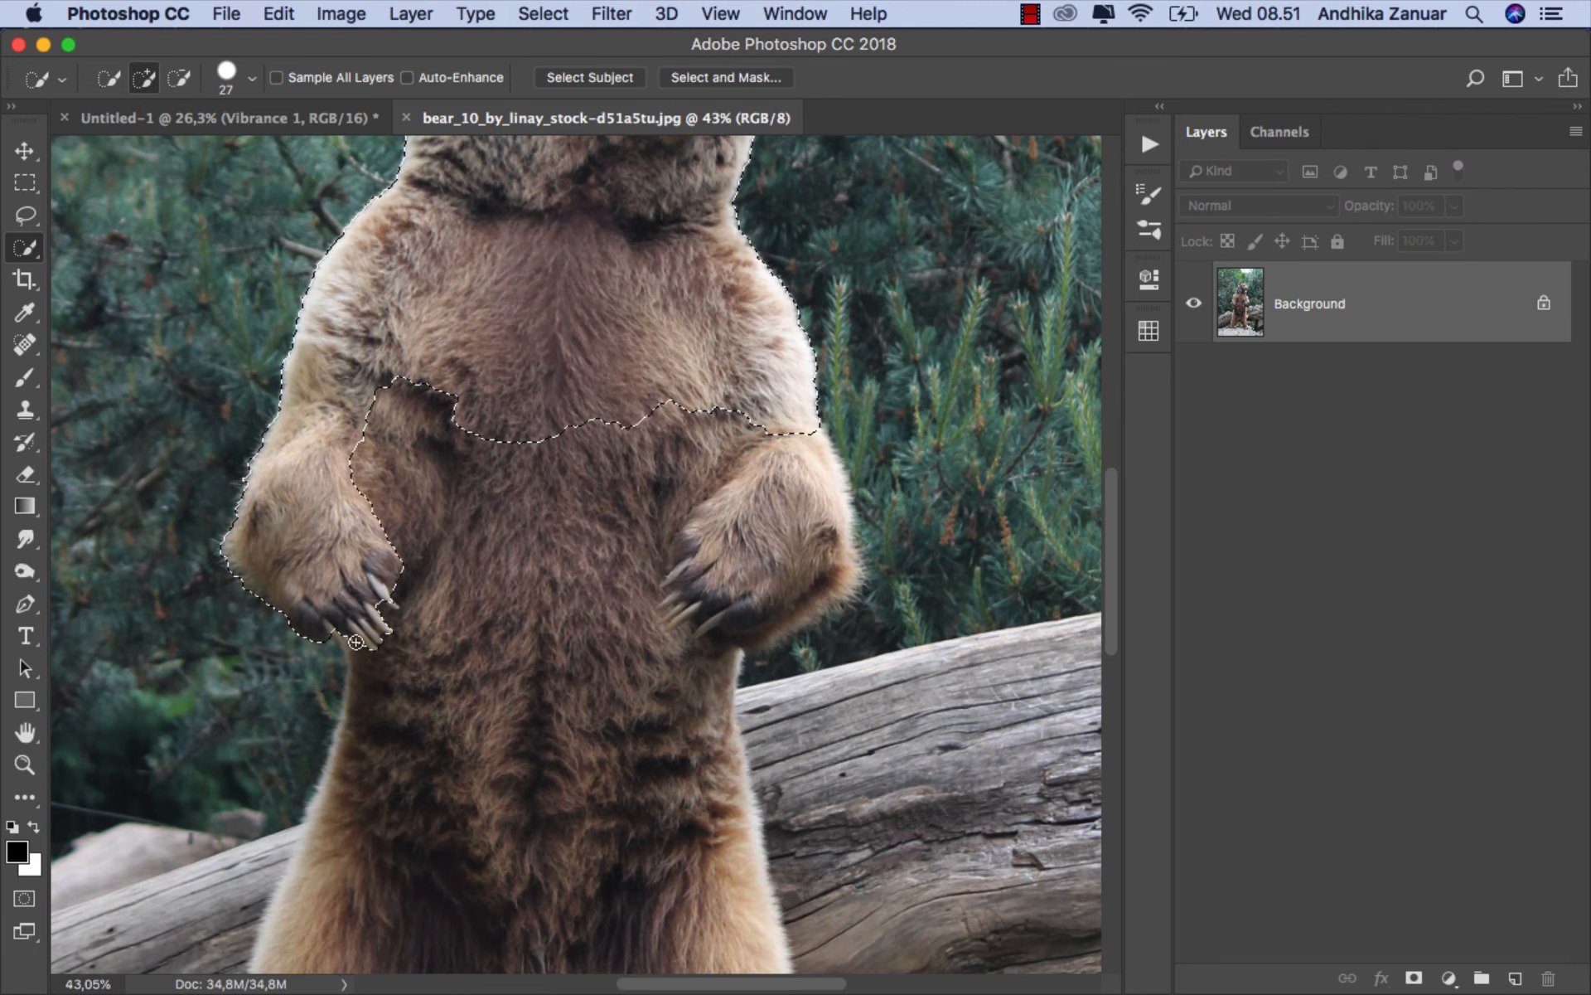
mouse_move(773, 440)
mouse_down()
mouse_move(808, 455)
mouse_move(828, 526)
mouse_move(821, 580)
mouse_move(774, 630)
mouse_move(774, 611)
mouse_move(688, 662)
mouse_move(415, 635)
mouse_move(380, 810)
mouse_move(531, 779)
mouse_up()
scroll(656, 713, down, 3)
drag(671, 554, 683, 753)
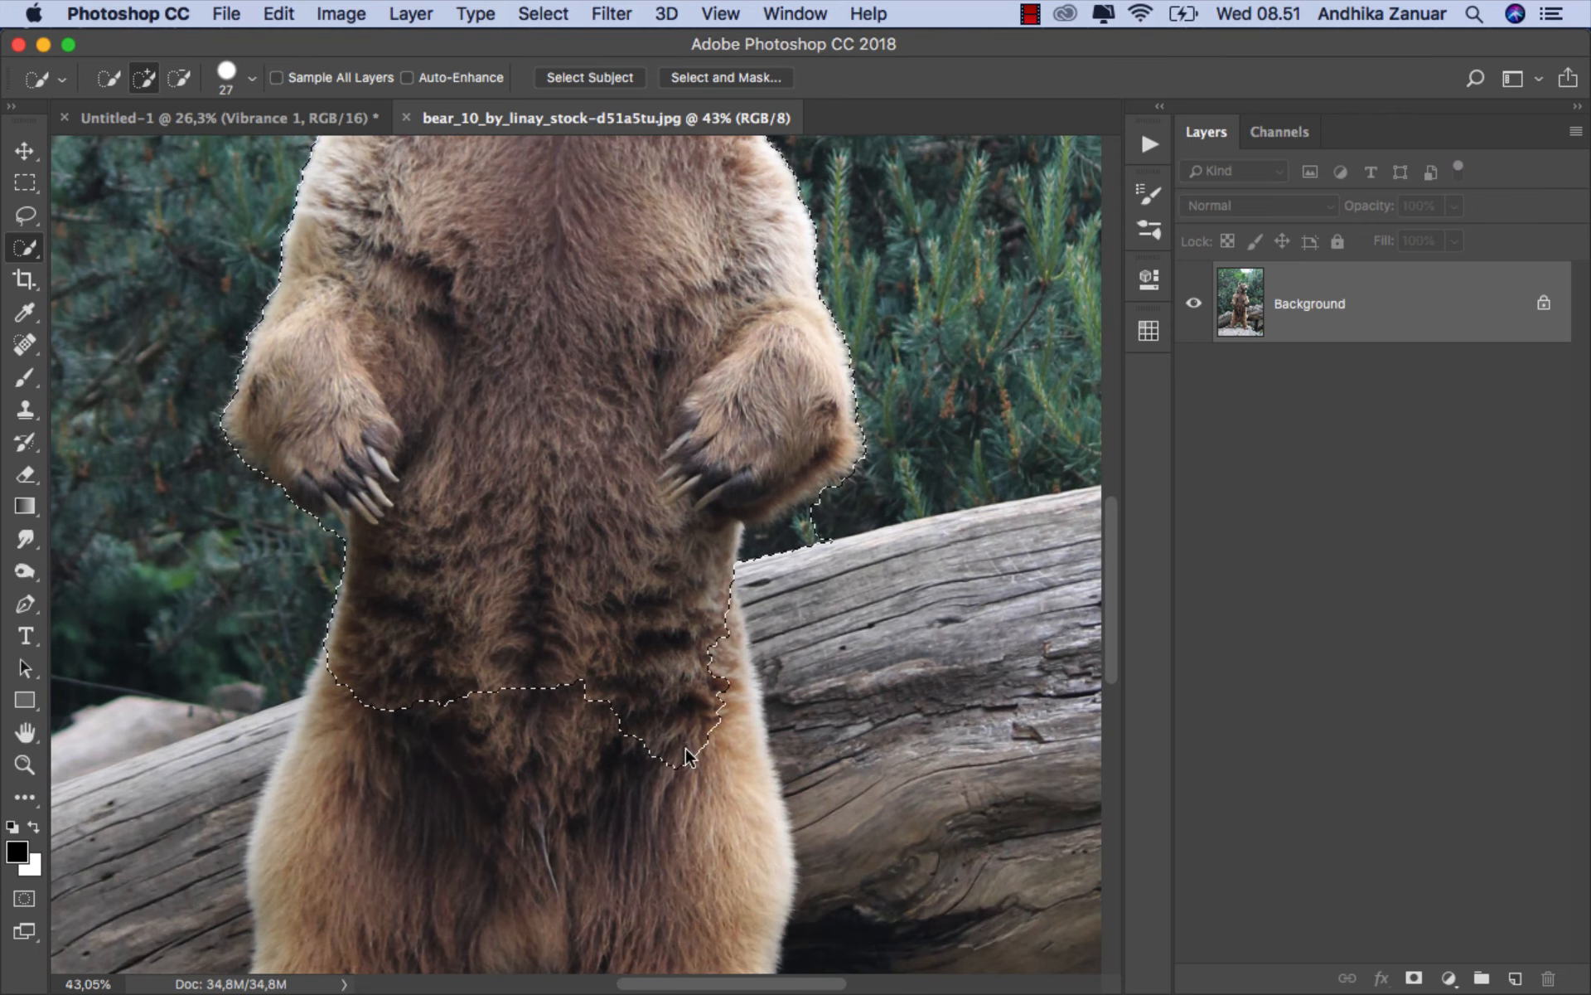
- Subtract the background areas below both front paws, beside the bear's waist, from the selection
click(181, 79)
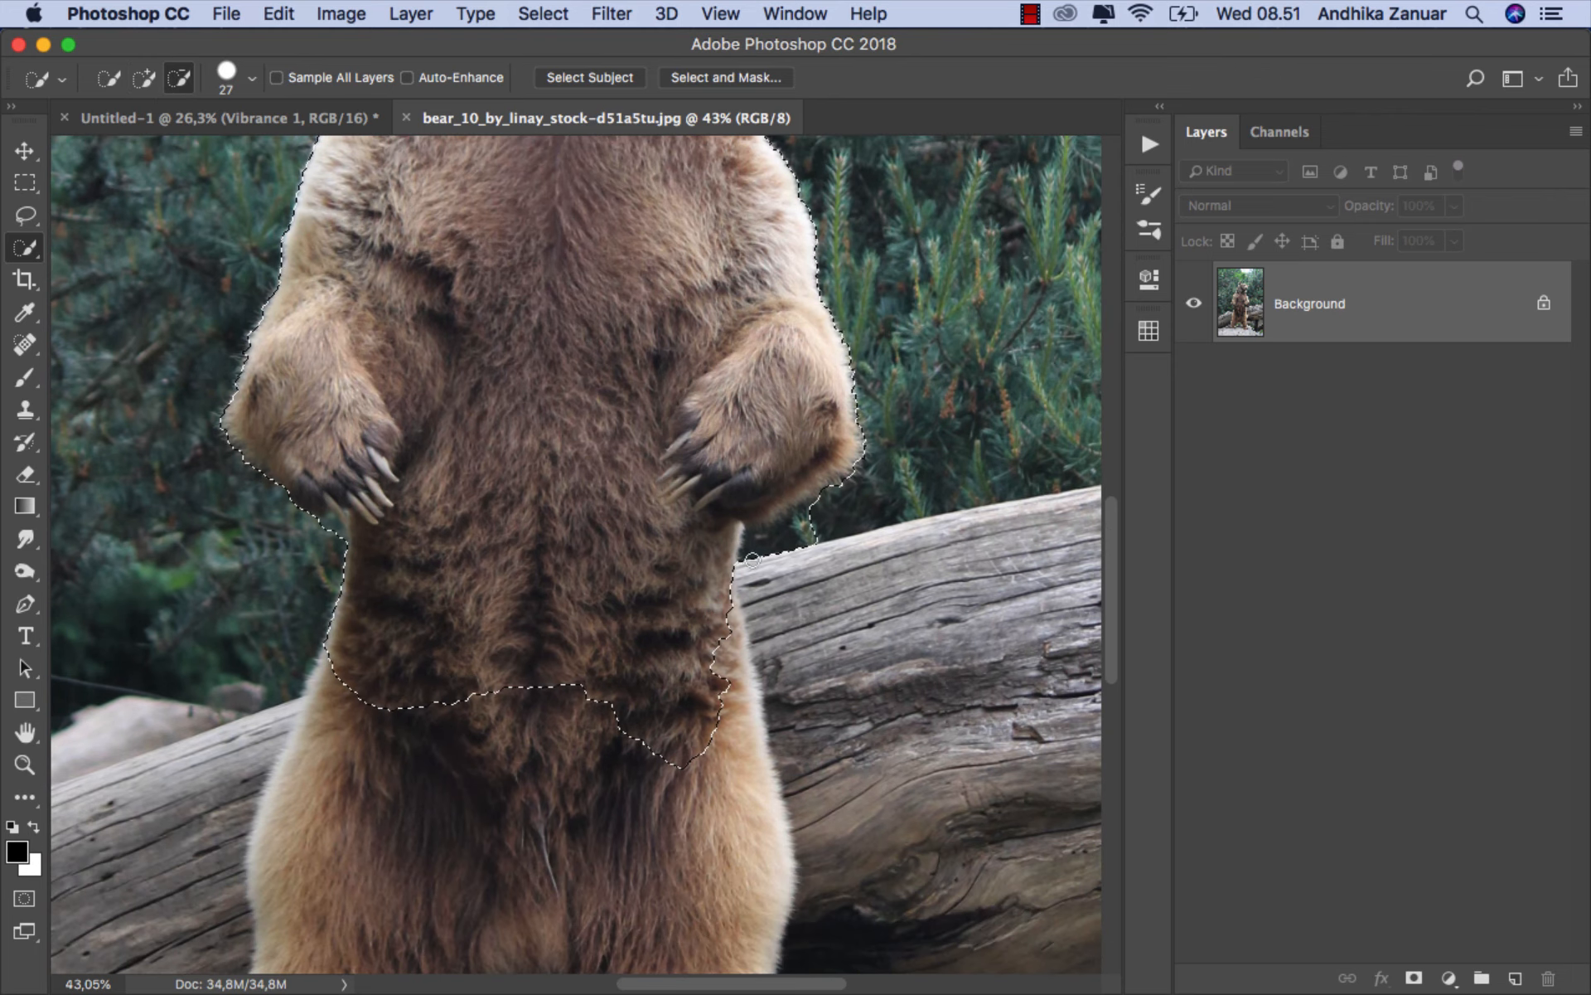
mouse_move(757, 542)
mouse_down()
mouse_move(827, 505)
mouse_move(813, 535)
mouse_up()
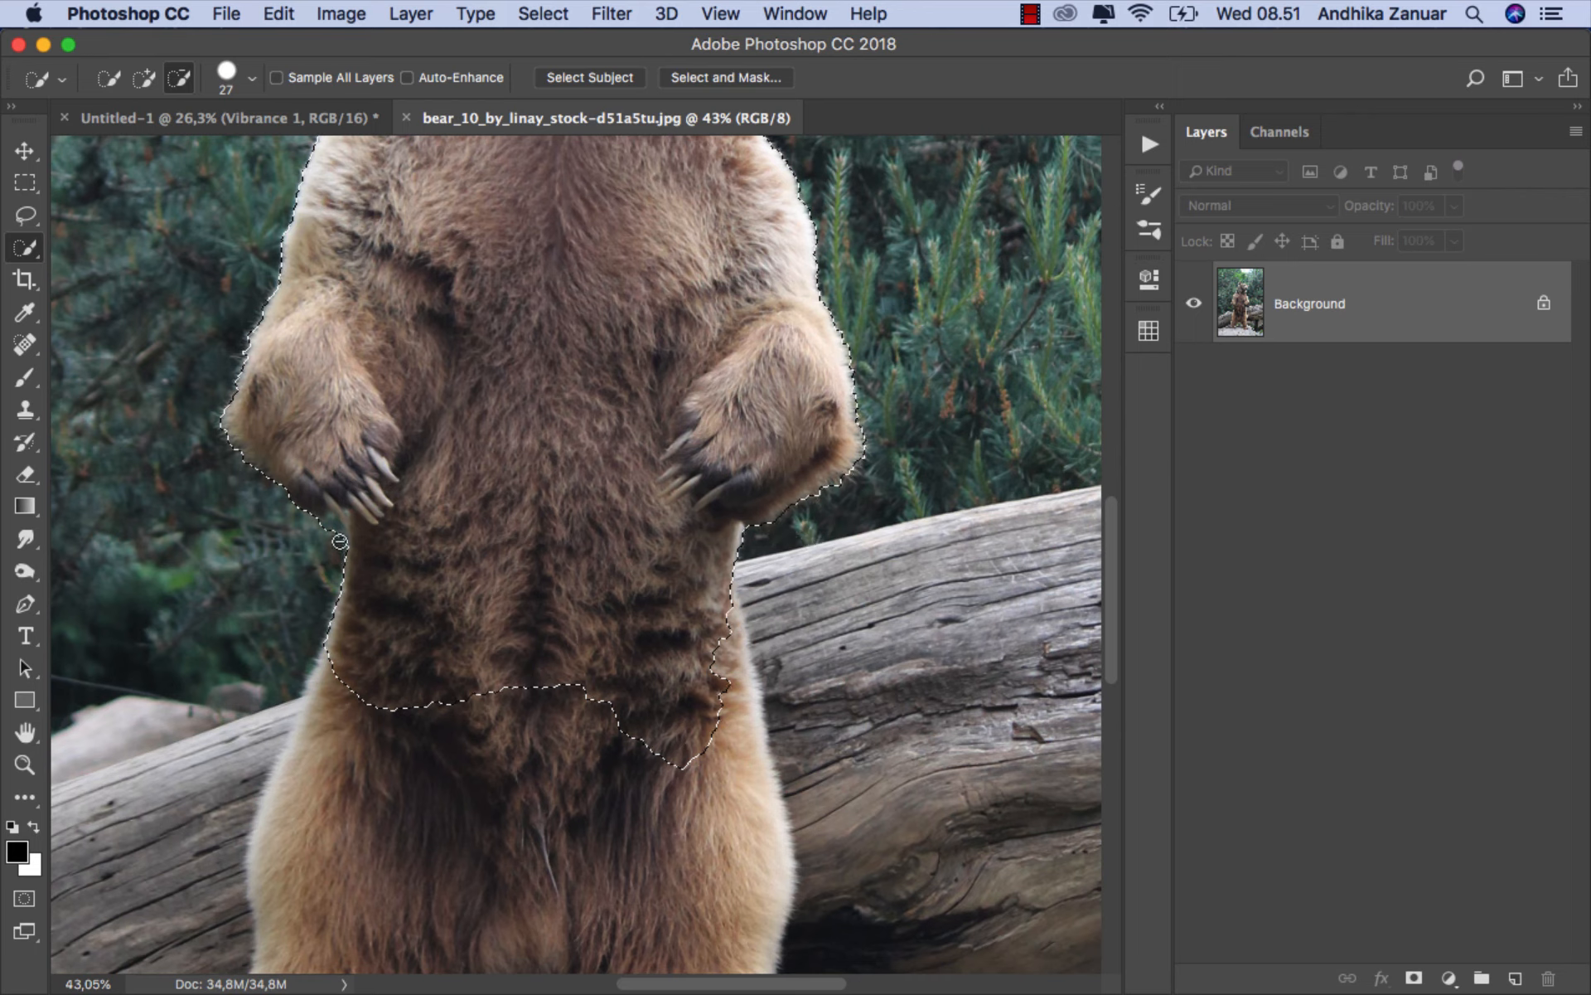
mouse_move(340, 543)
mouse_down()
mouse_move(333, 527)
mouse_move(311, 543)
mouse_up()
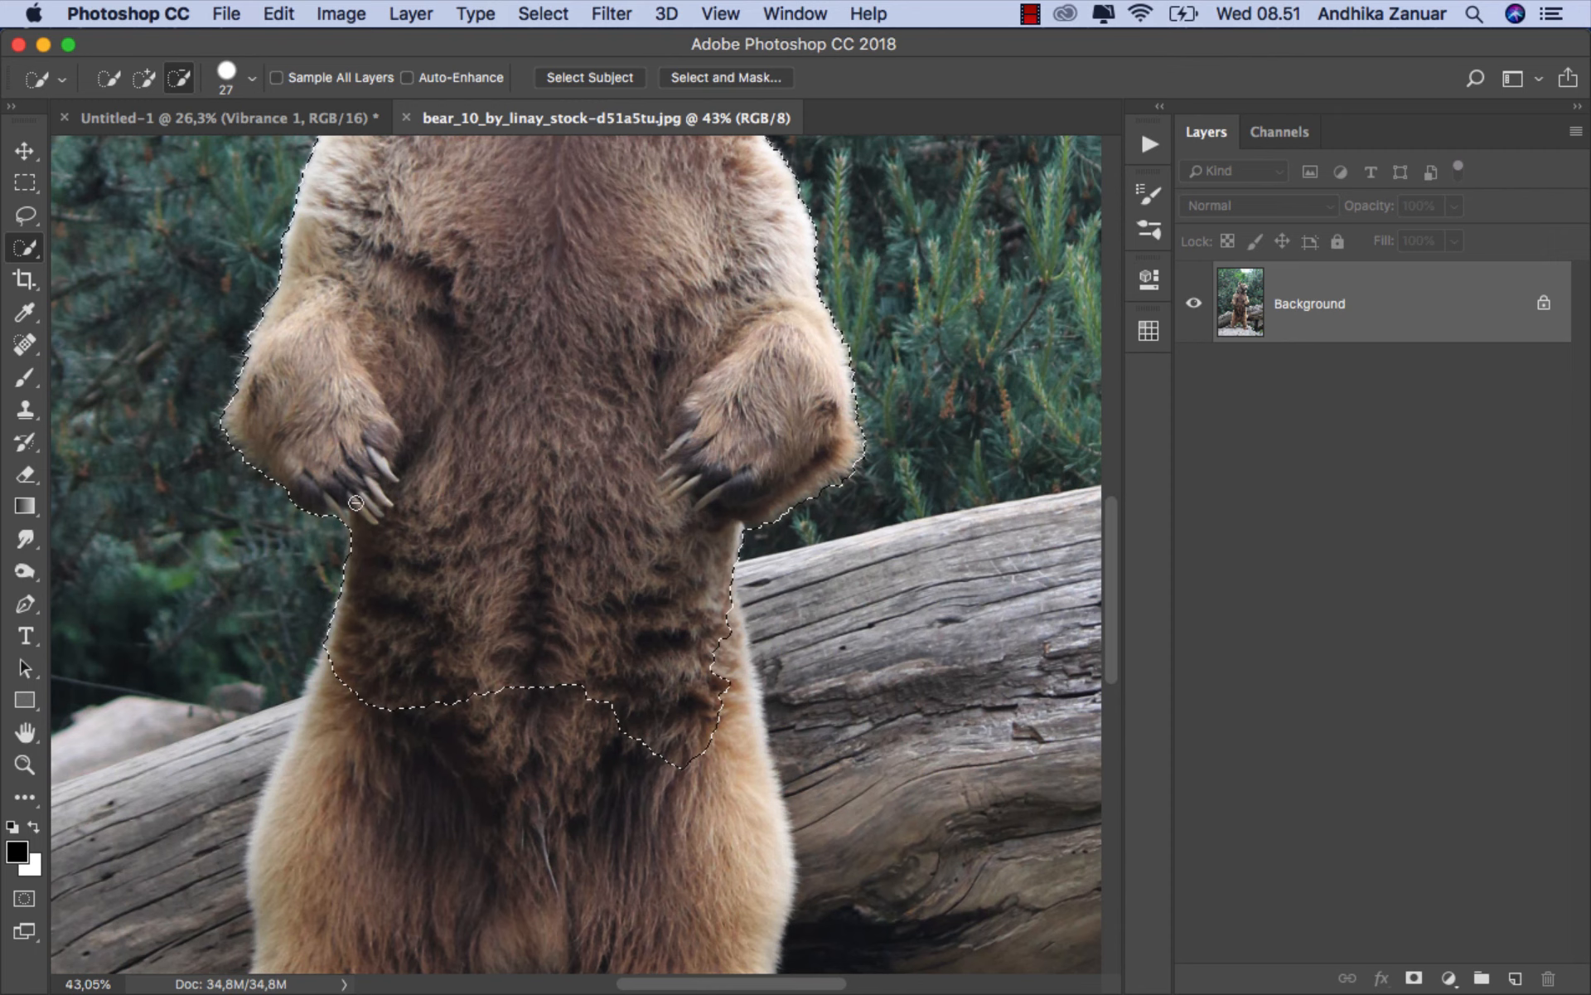
- Add the bear's hips, both hind legs and the feet to the selection
click(145, 81)
scroll(589, 637, down, 3)
scroll(592, 631, down, 2)
scroll(592, 632, down, 2)
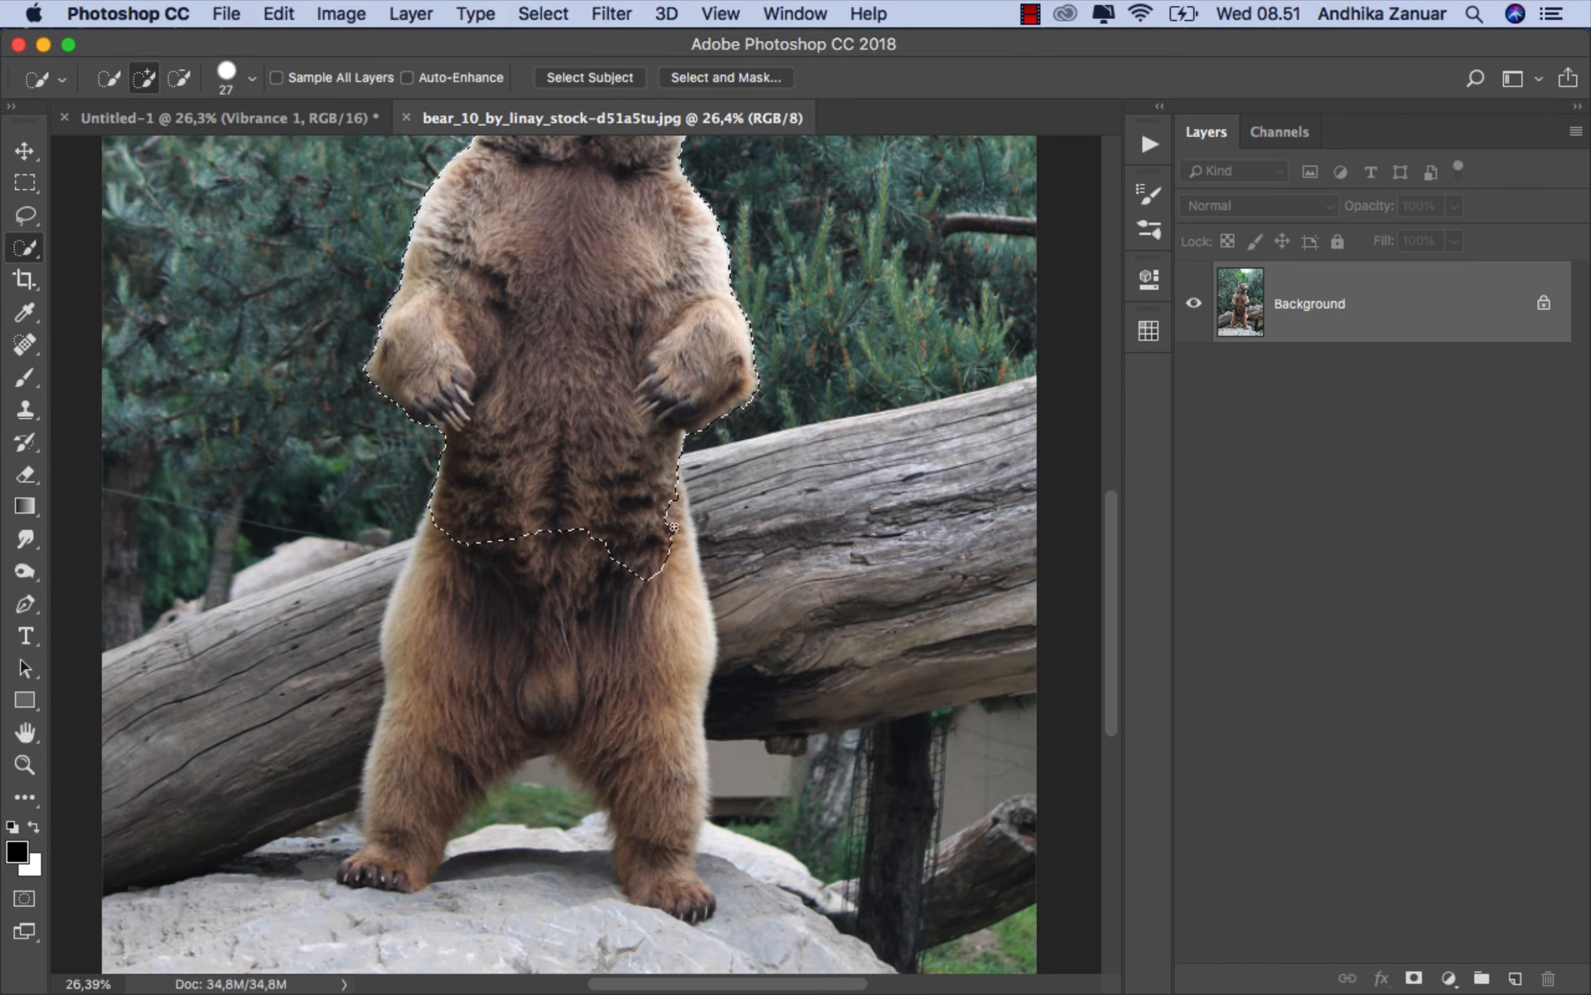
mouse_move(673, 525)
mouse_down()
mouse_move(685, 633)
mouse_move(462, 540)
mouse_move(427, 611)
mouse_move(418, 690)
mouse_move(416, 554)
mouse_up()
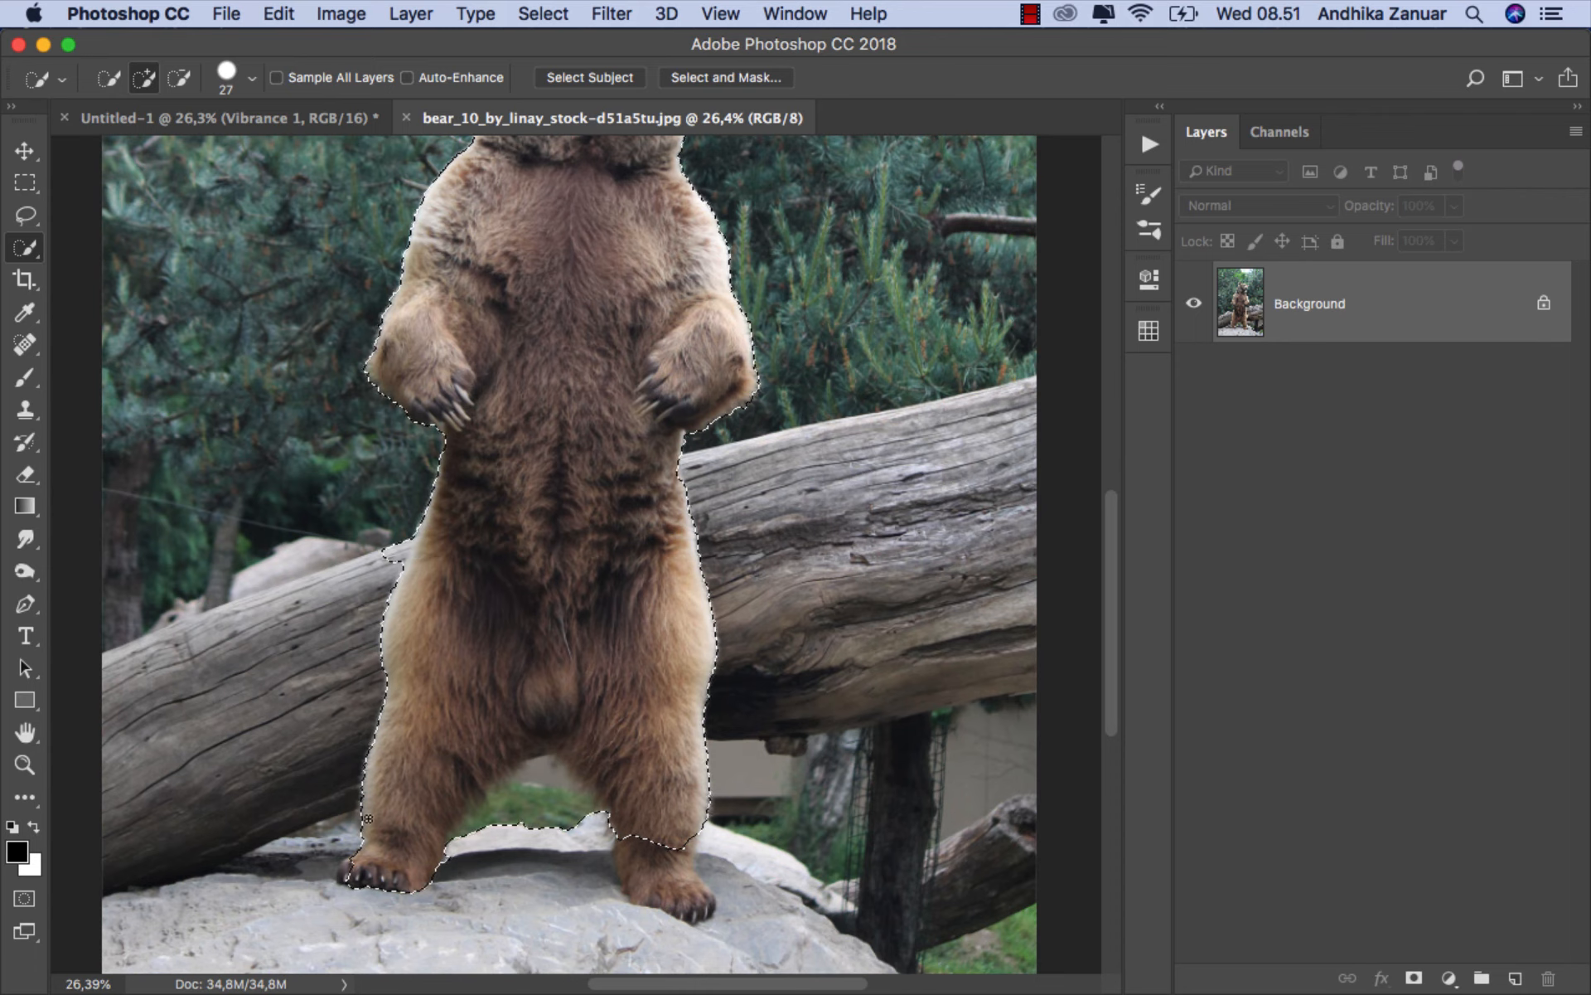
mouse_move(347, 872)
mouse_down()
mouse_move(616, 859)
mouse_move(638, 829)
mouse_move(646, 879)
mouse_up()
- Subtract the bit of log beside the bear's hip and the background gap between its legs from the selection
drag(387, 555, 404, 551)
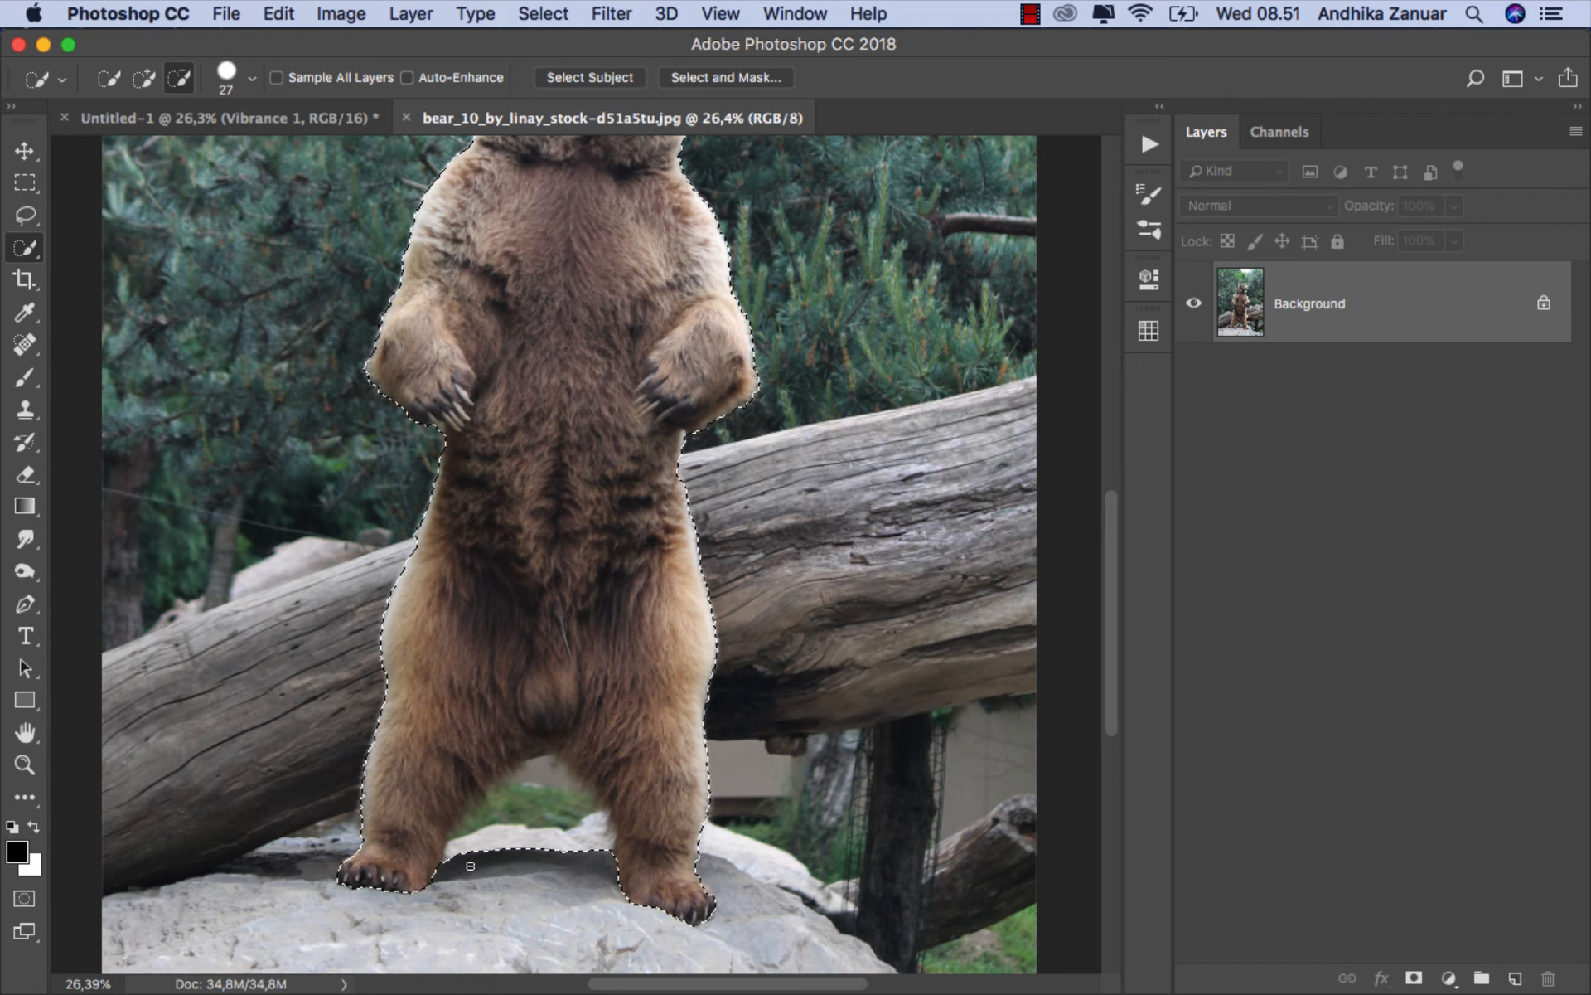
mouse_move(468, 848)
mouse_down()
mouse_move(489, 810)
mouse_move(536, 774)
mouse_move(550, 783)
mouse_up()
drag(467, 836, 461, 827)
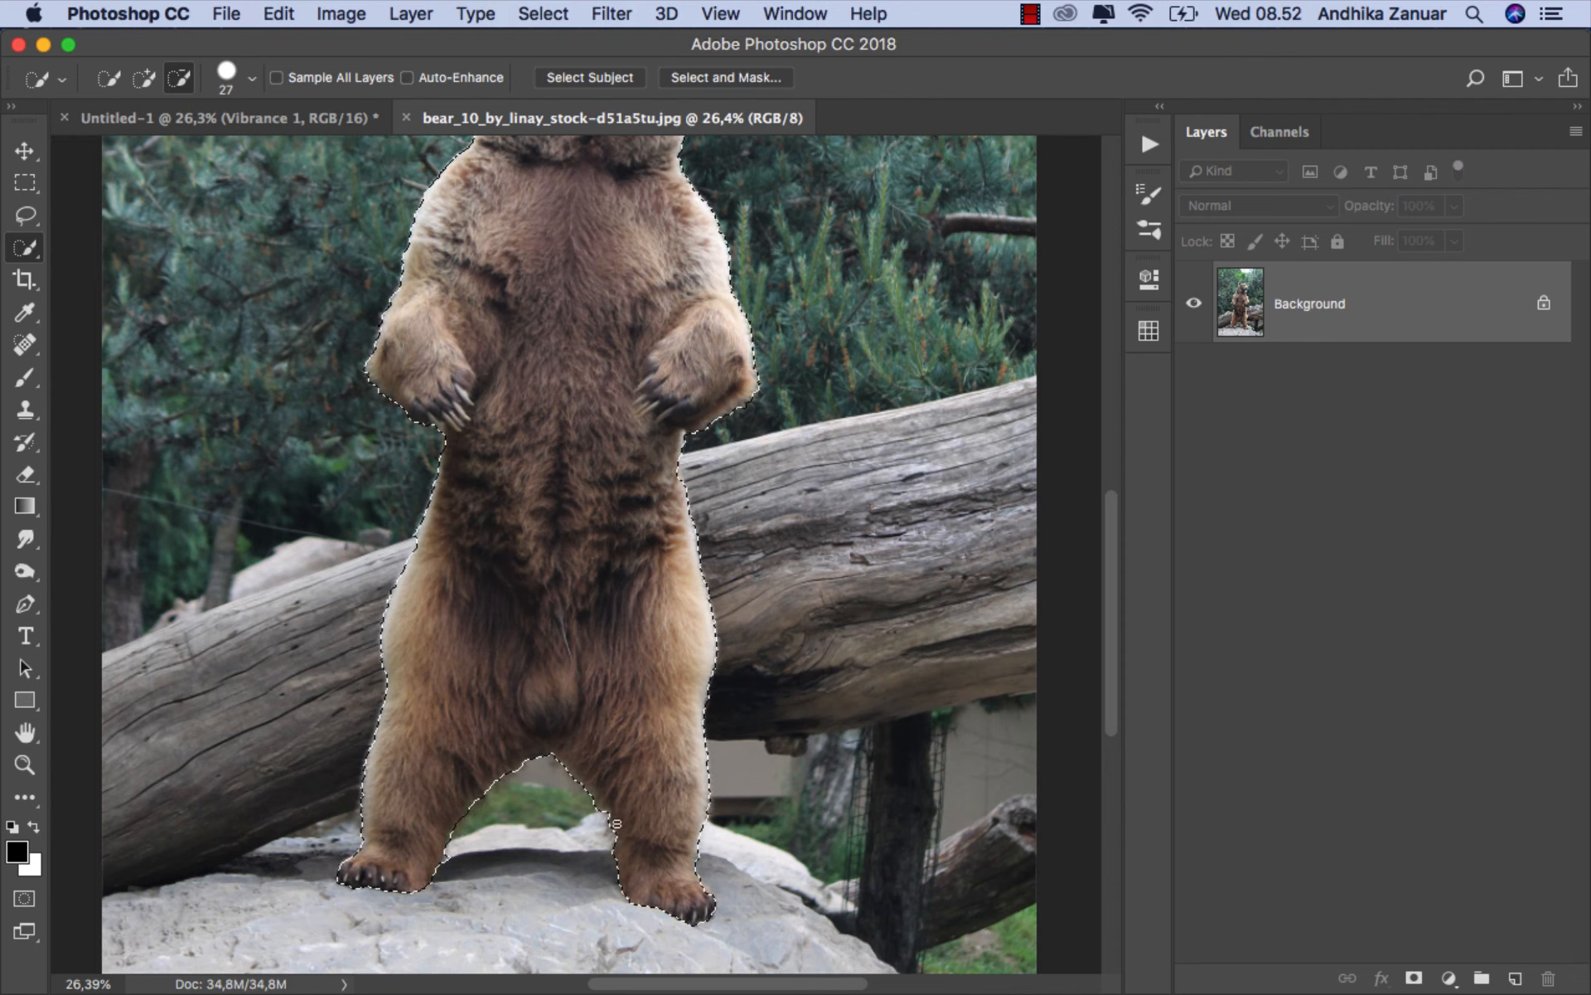
drag(586, 800, 594, 787)
scroll(393, 546, up, 3)
scroll(393, 546, up, 2)
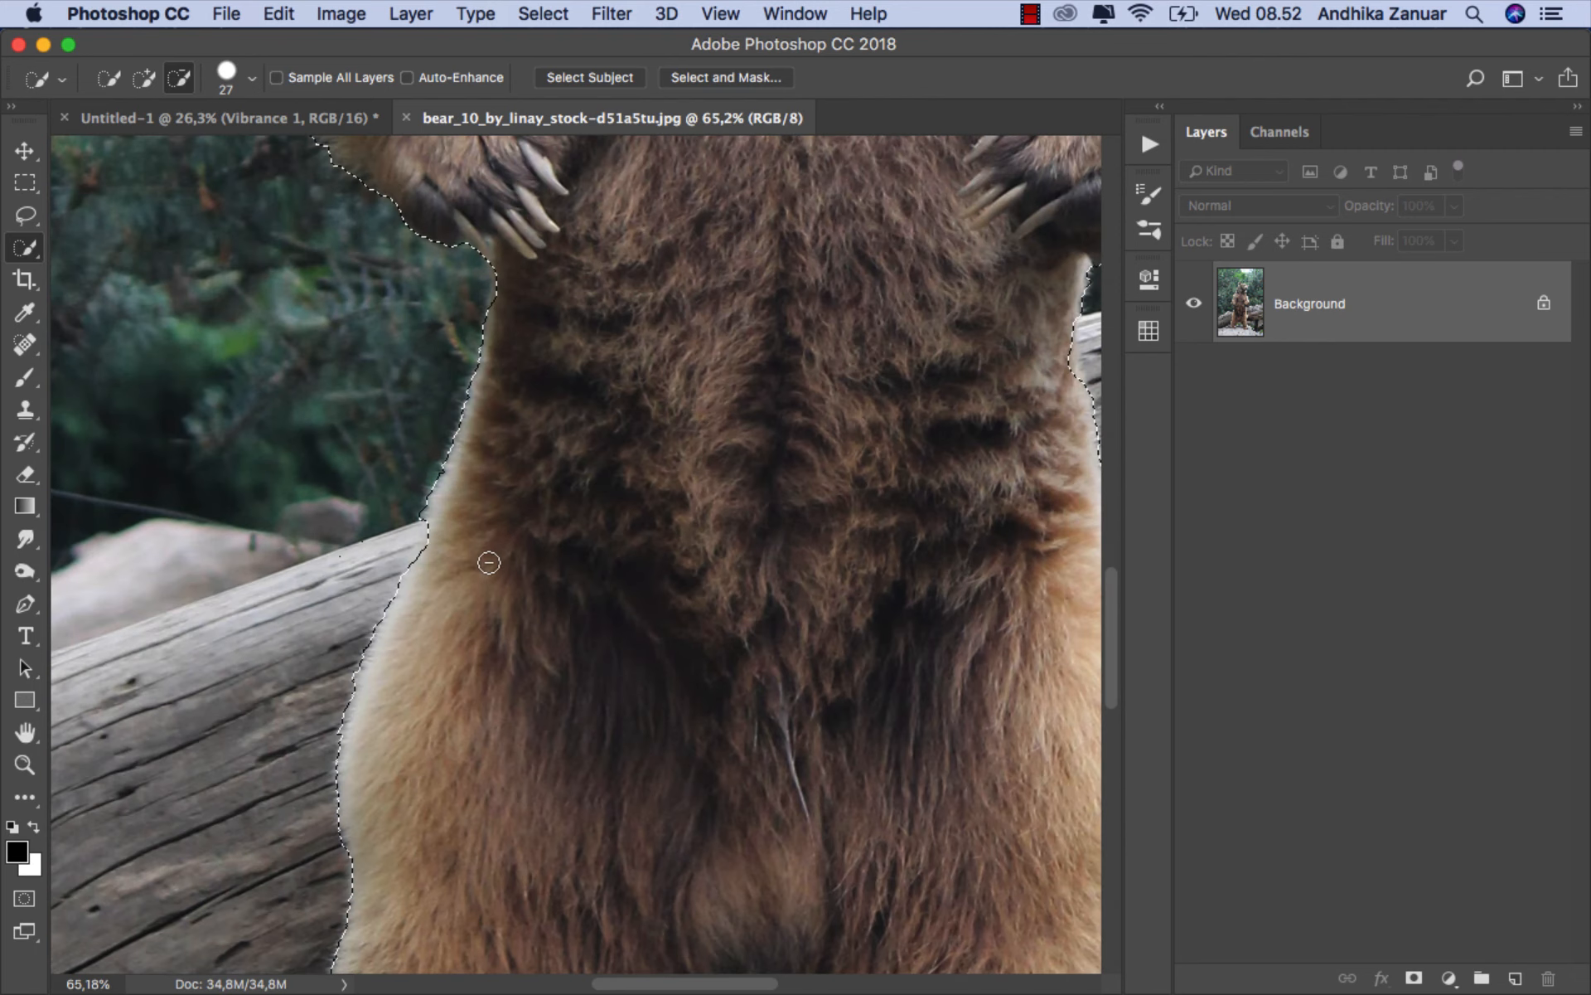
- Add the missed fur beside the bear's waist to the selection and turn the selection into a layer mask
click(138, 81)
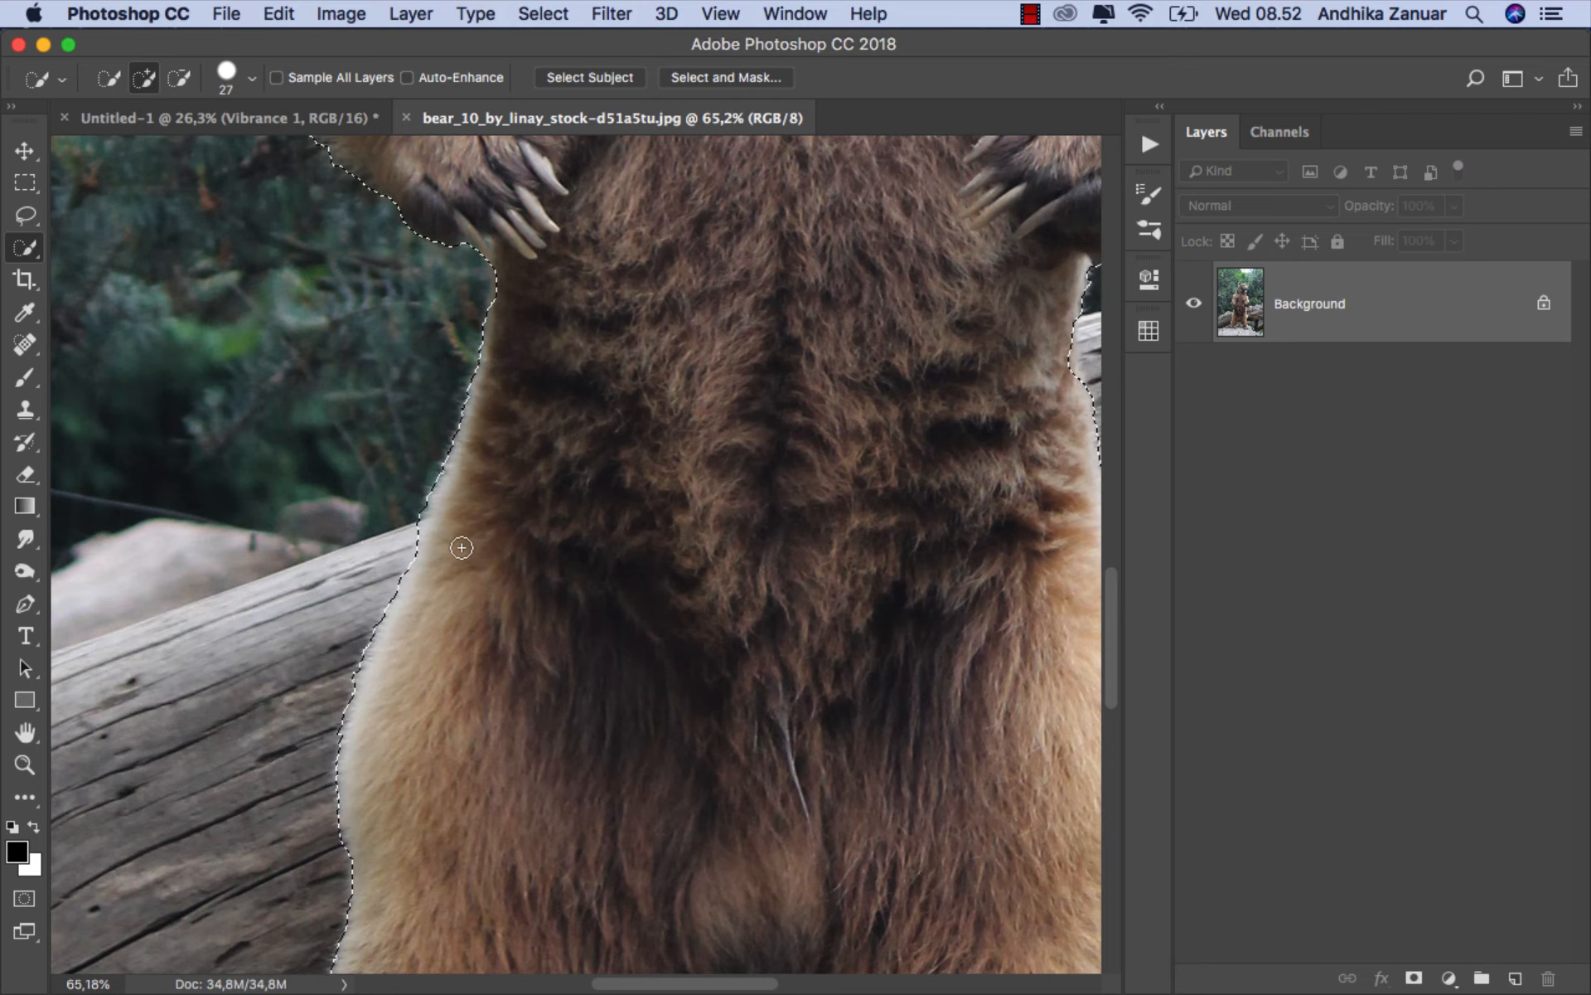
key(super+0)
click(1414, 978)
click(26, 156)
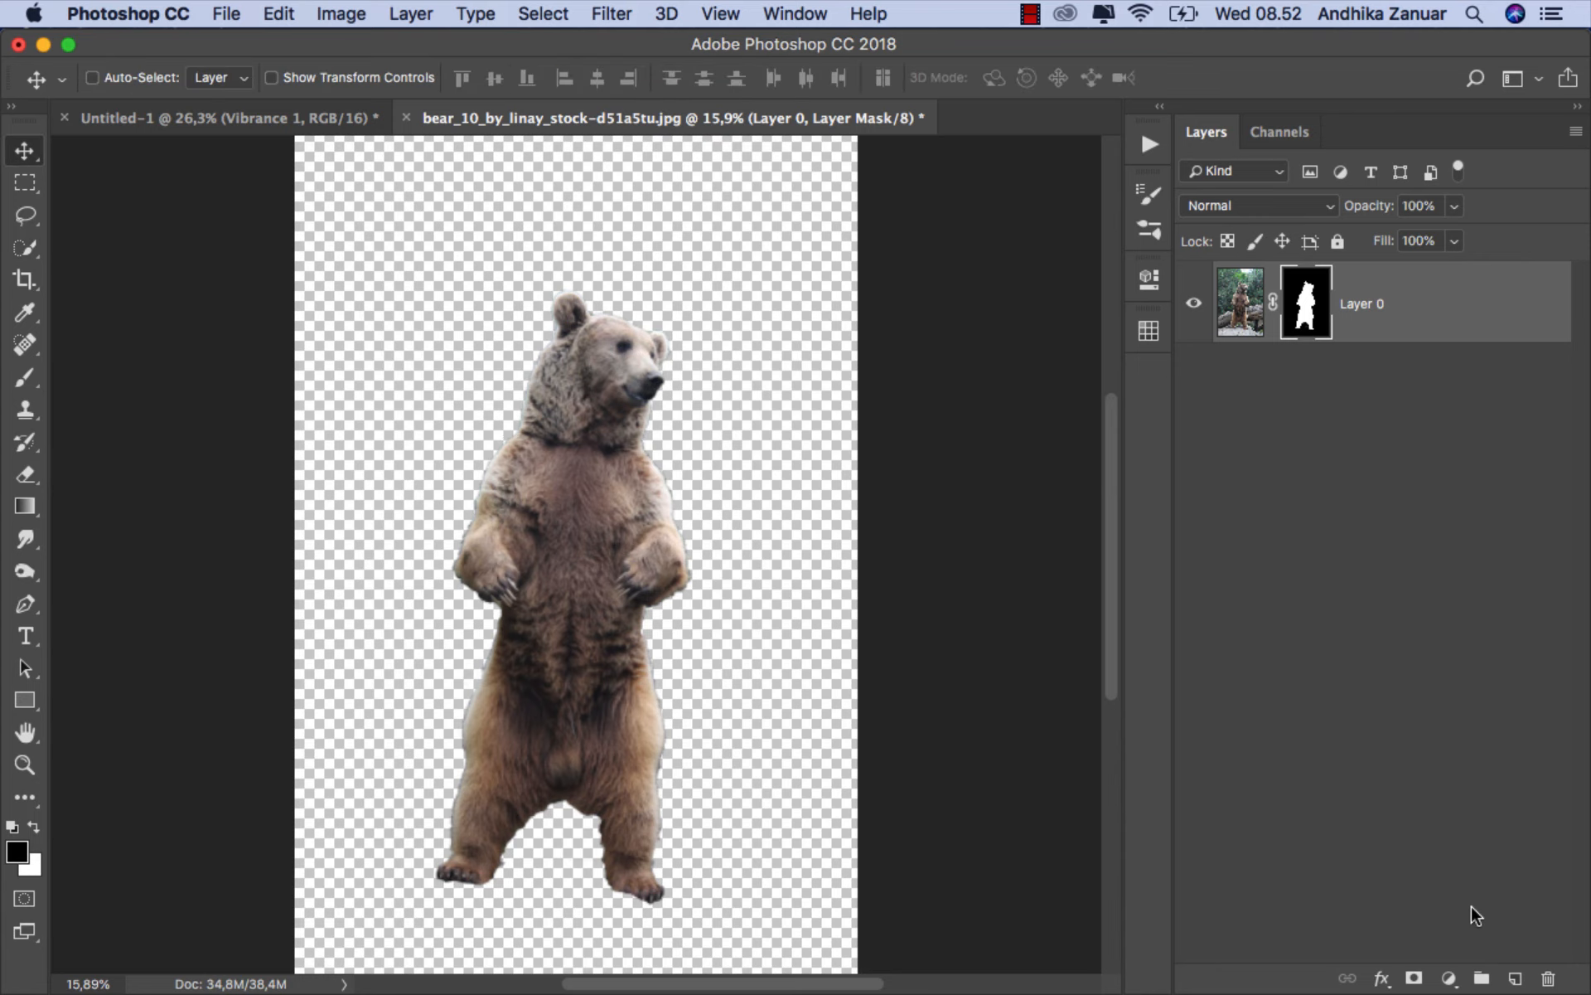
- Add a Solid Color fill layer in light tan (#dbbca1) and place it beneath the masked bear layer
click(1449, 978)
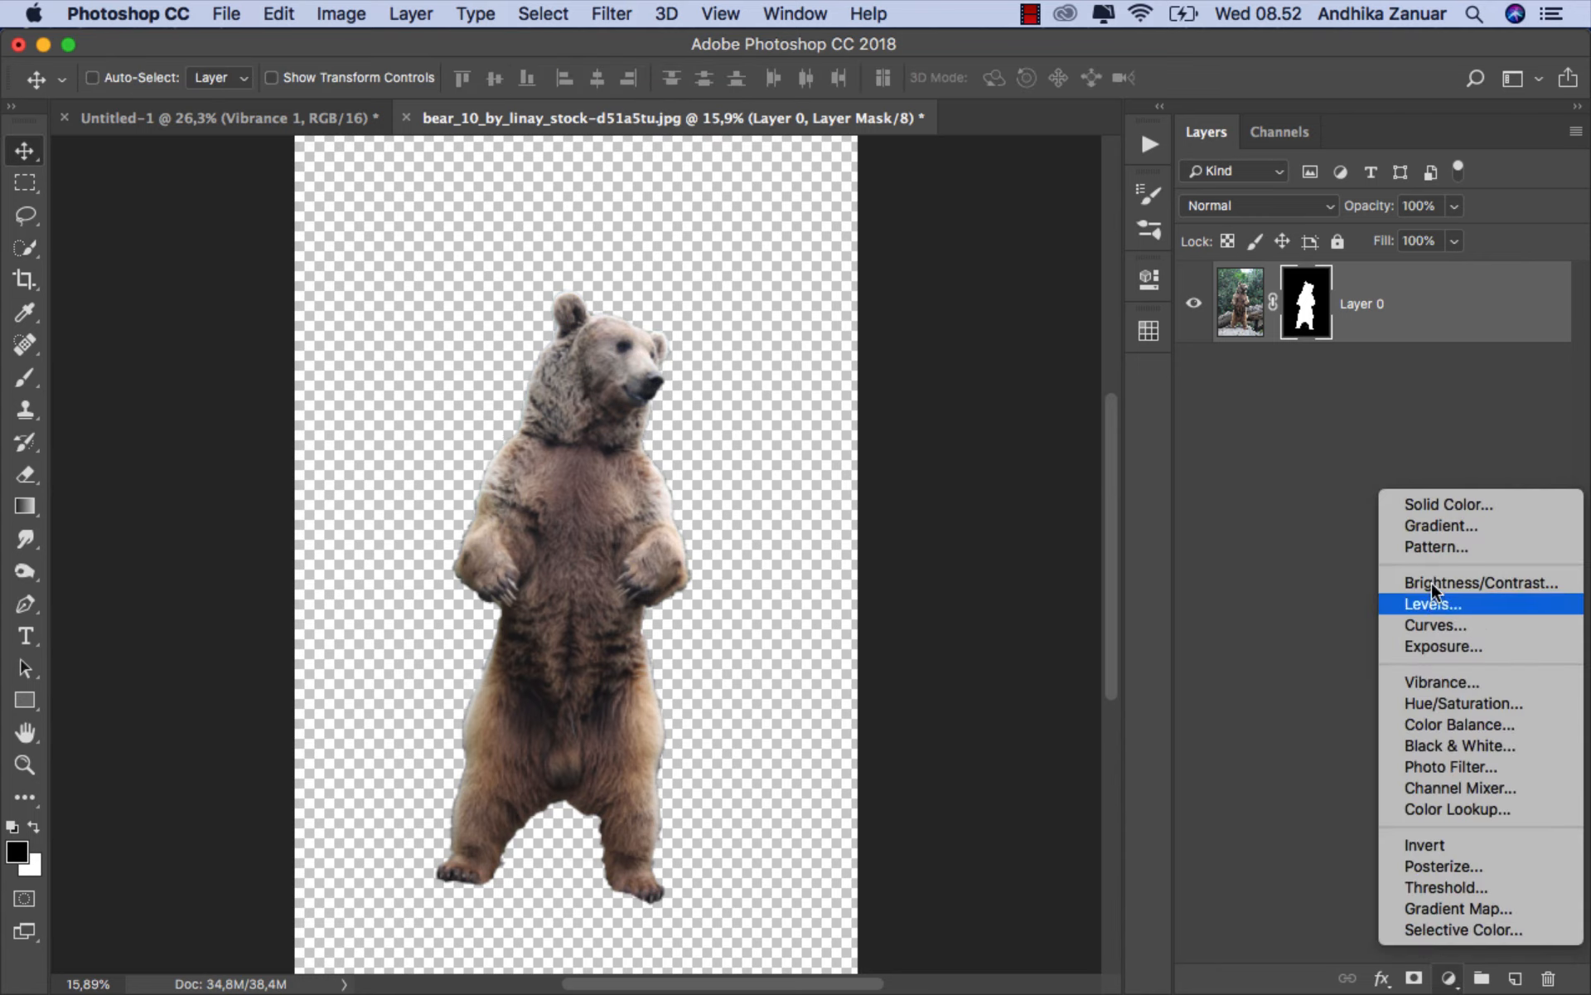
click(1434, 505)
mouse_move(1024, 518)
mouse_down()
mouse_move(1006, 501)
mouse_move(1024, 523)
mouse_up()
click(1284, 772)
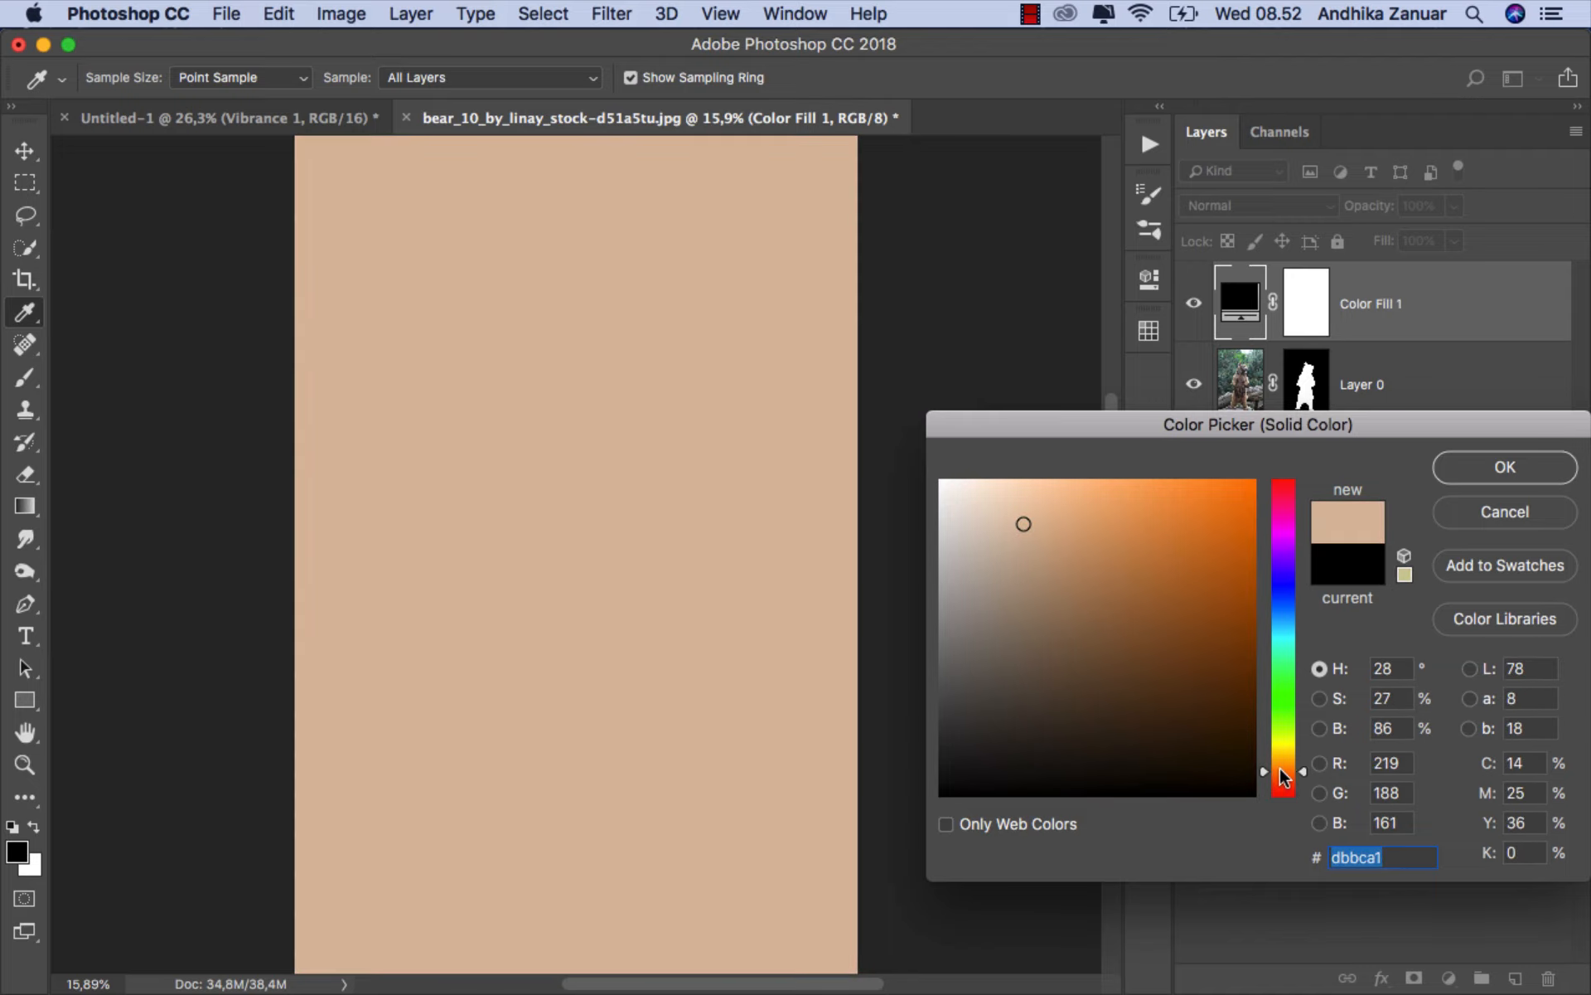
click(1471, 471)
drag(1380, 335, 1391, 538)
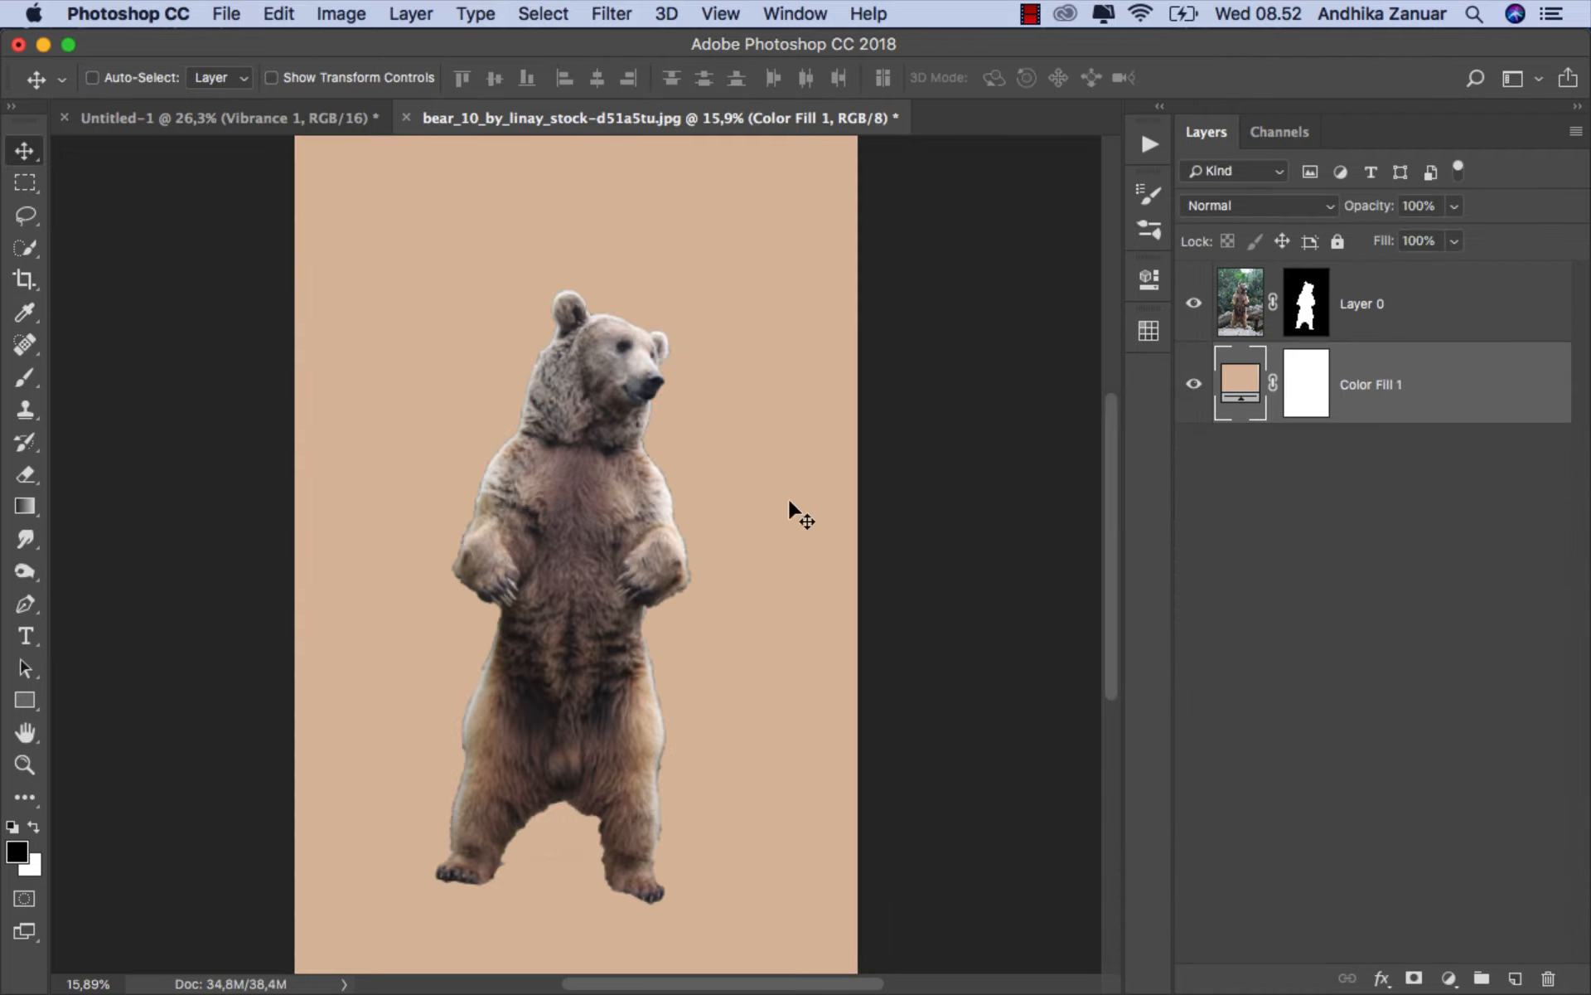
- Open the bear's layer mask in Select and Mask to refine its fur edges
scroll(611, 533, up, 5)
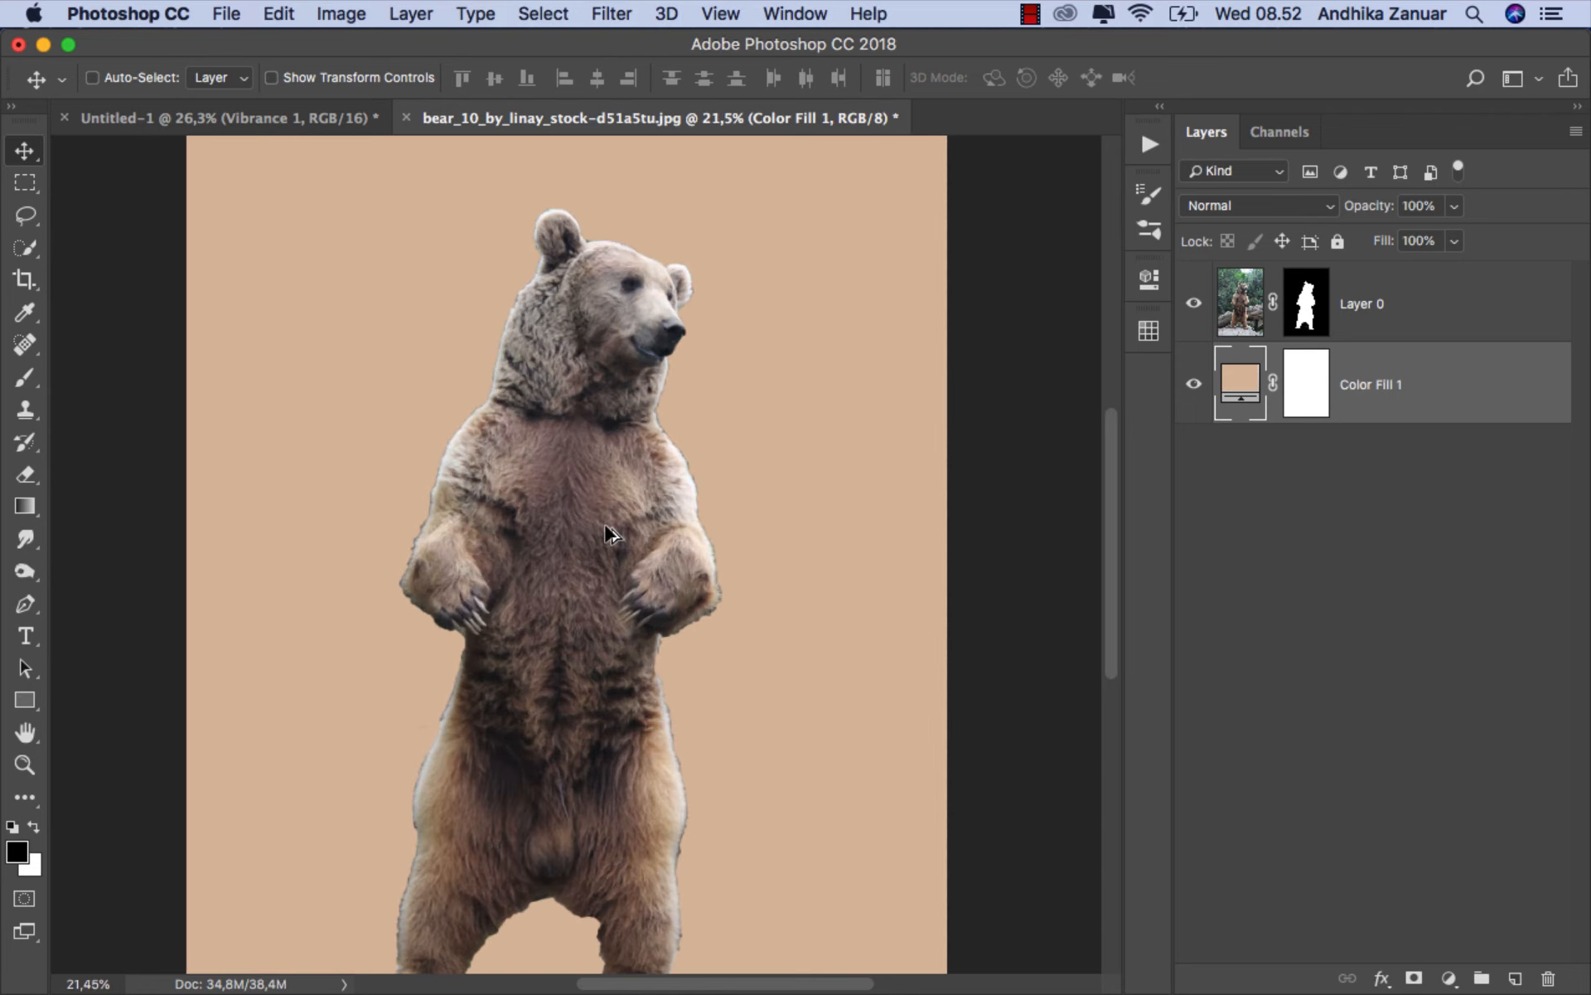
scroll(614, 533, down, 1)
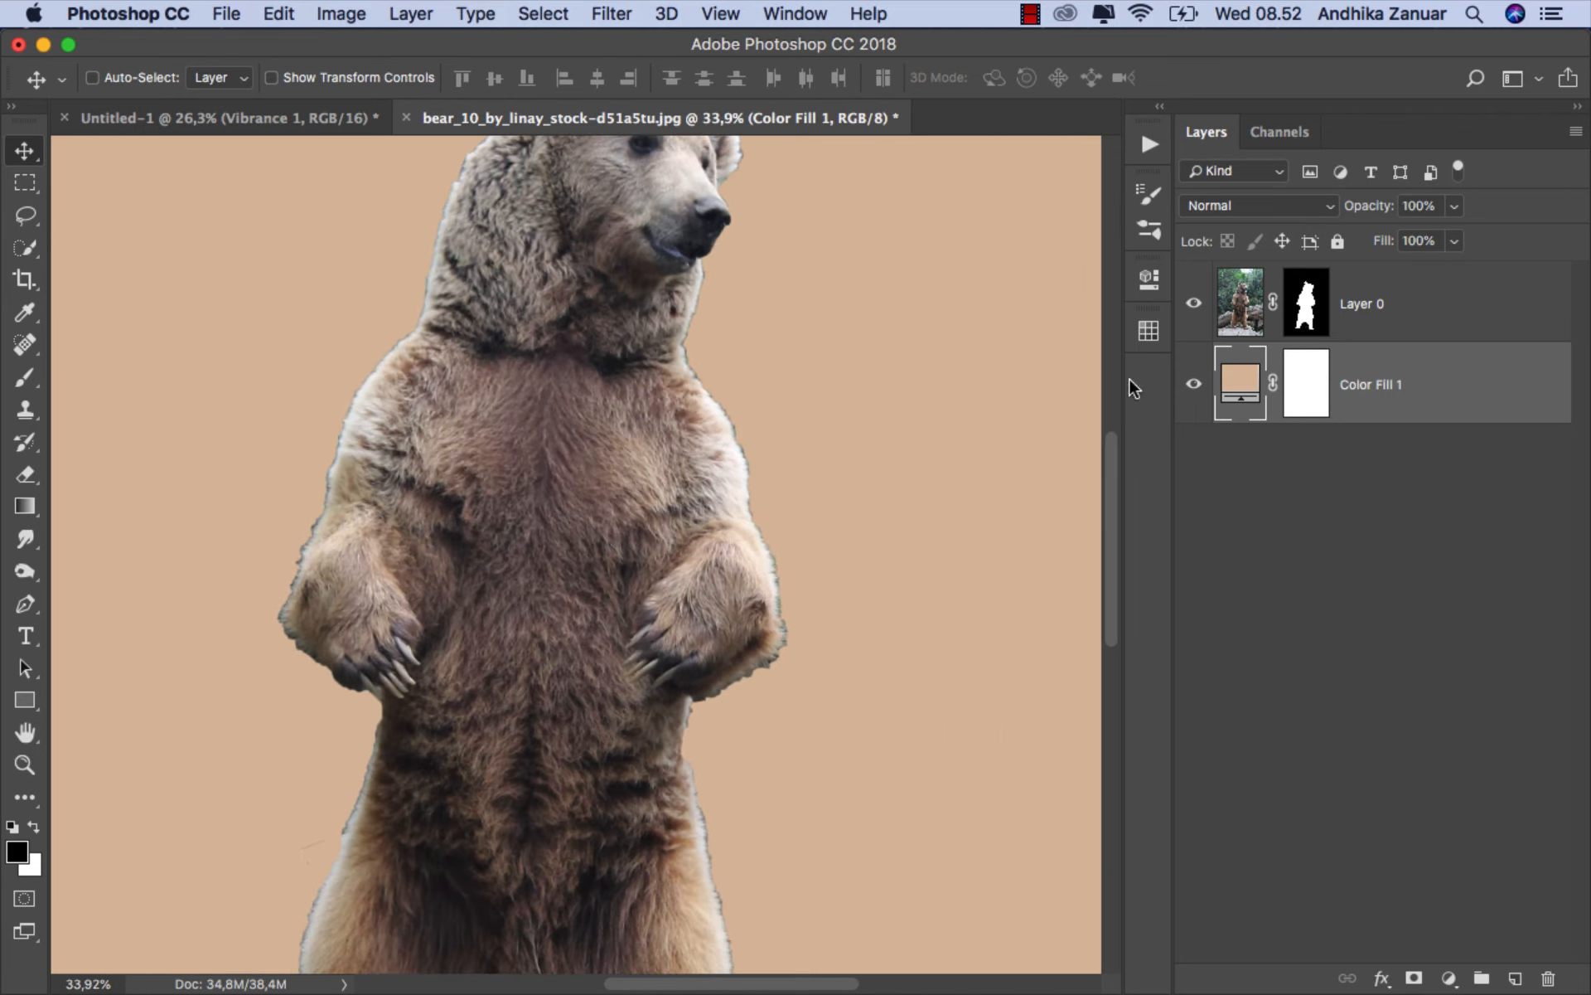
right_click(1300, 311)
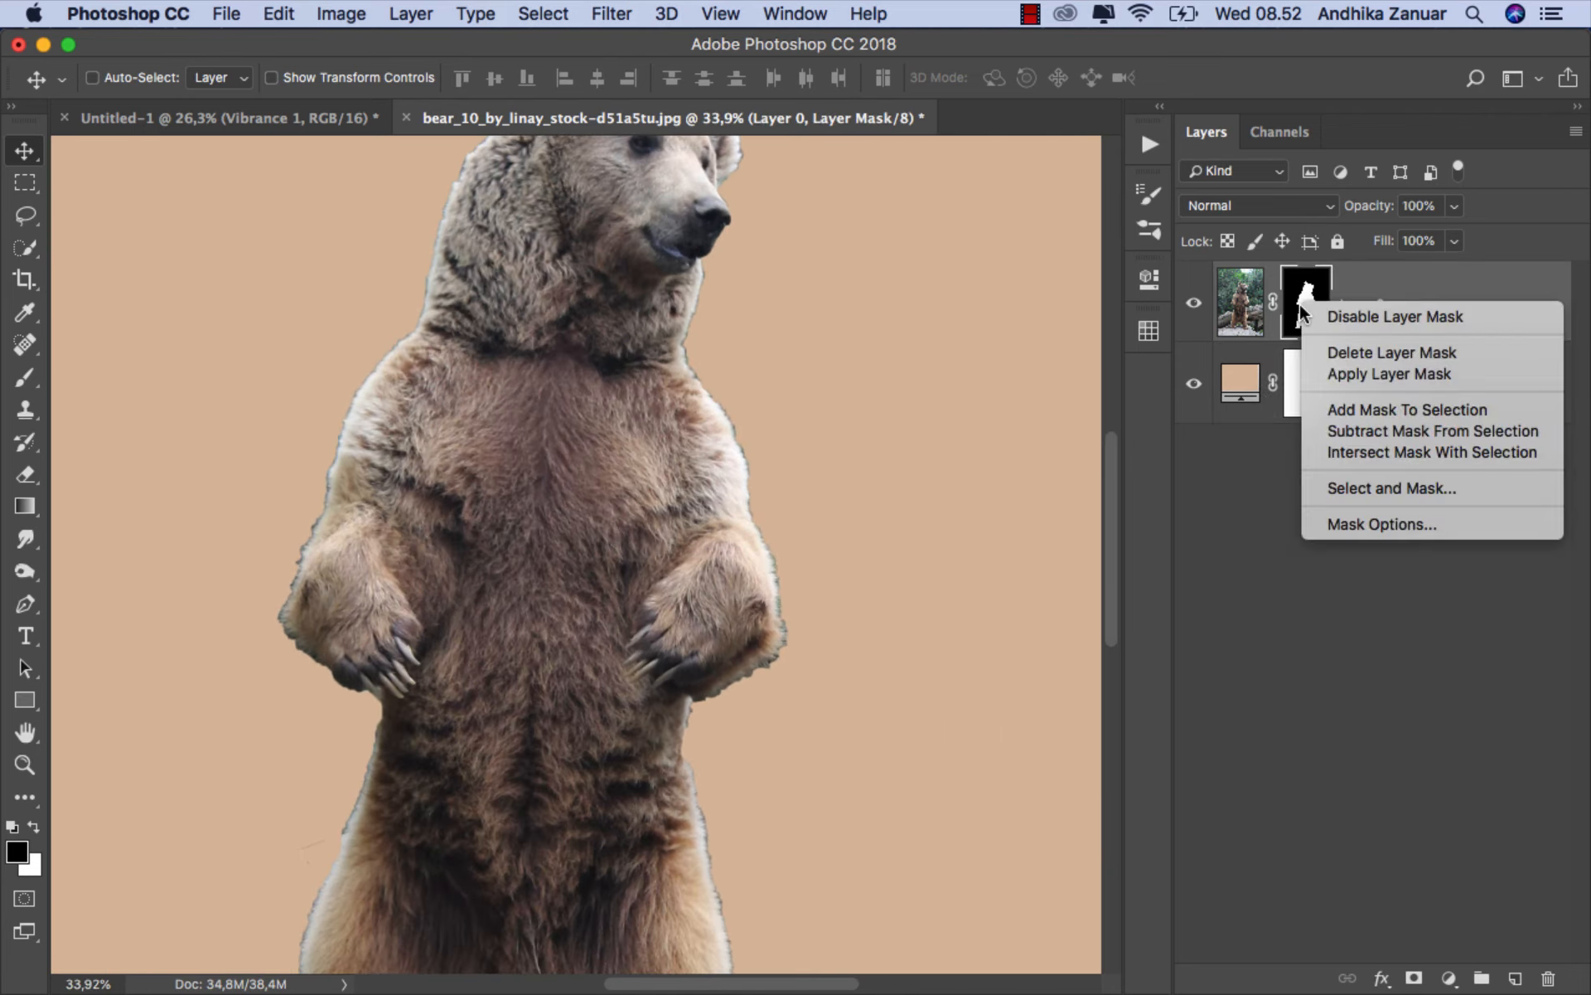
click(1345, 485)
scroll(884, 599, up, 5)
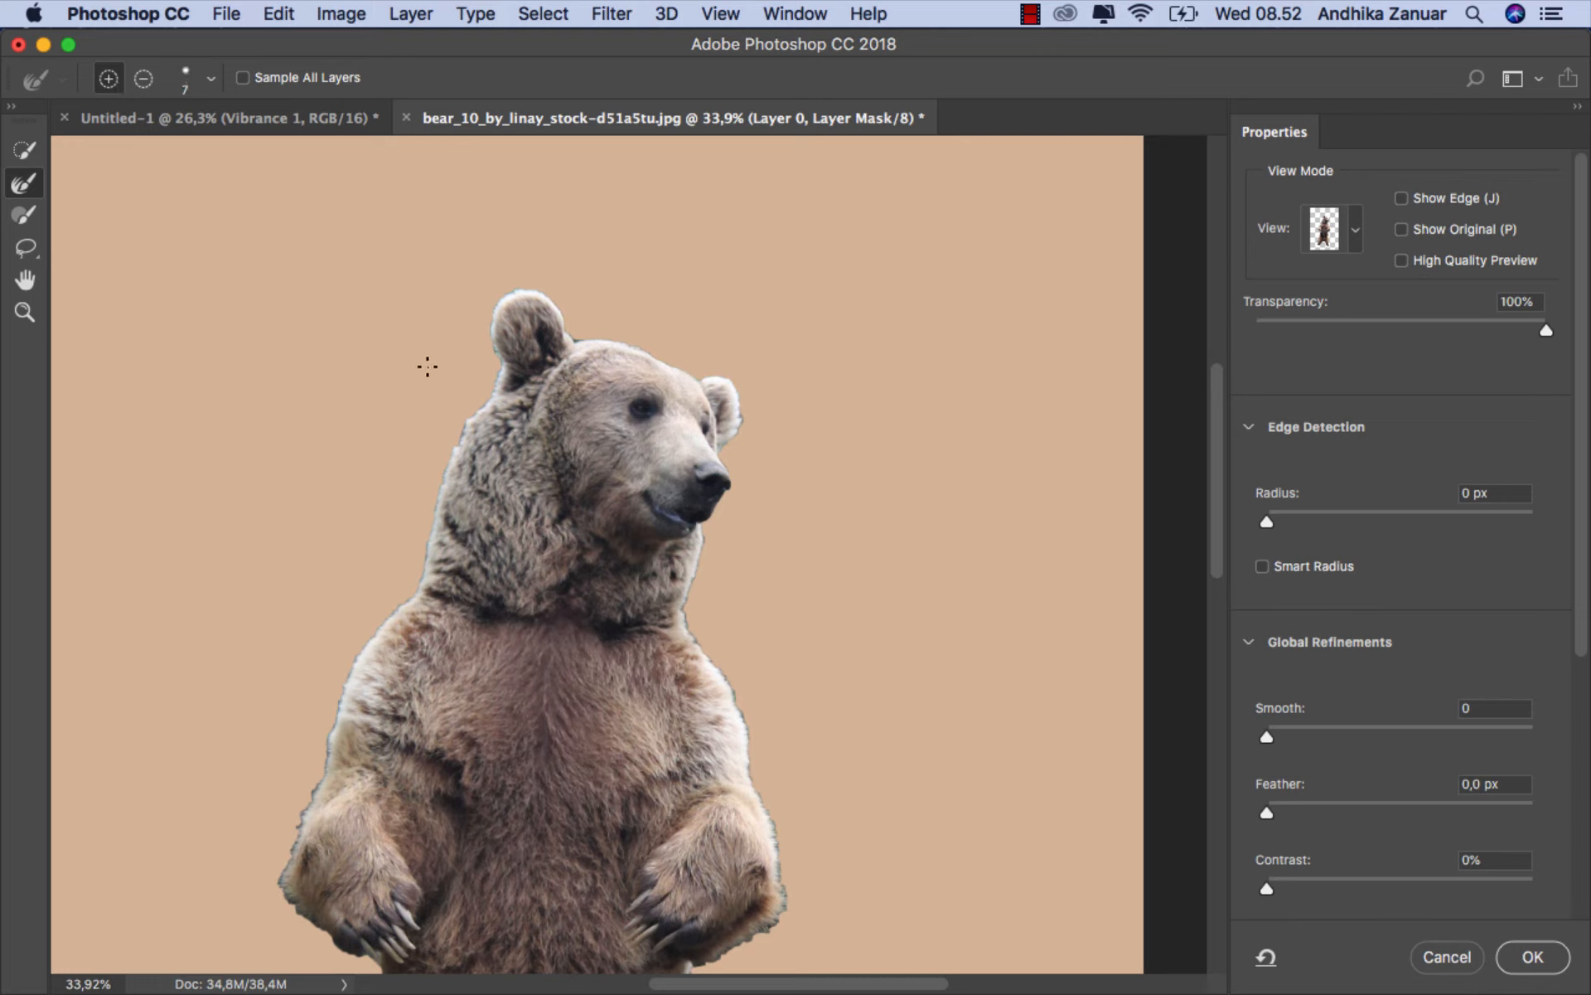
- Set the Refine Edge brush size to 25 and brush along the bear's outer forearm and paw edge beneath the side its nose points to
key(bracketright)
key(bracketright)
key(bracketright)
key(bracketright)
key(bracketright)
key(bracketright)
key(bracketright)
key(bracketright)
key(bracketright)
key(bracketright)
key(bracketright)
key(bracketright)
key(bracketleft)
key(bracketleft)
key(bracketleft)
key(bracketleft)
scroll(756, 539, down, 3)
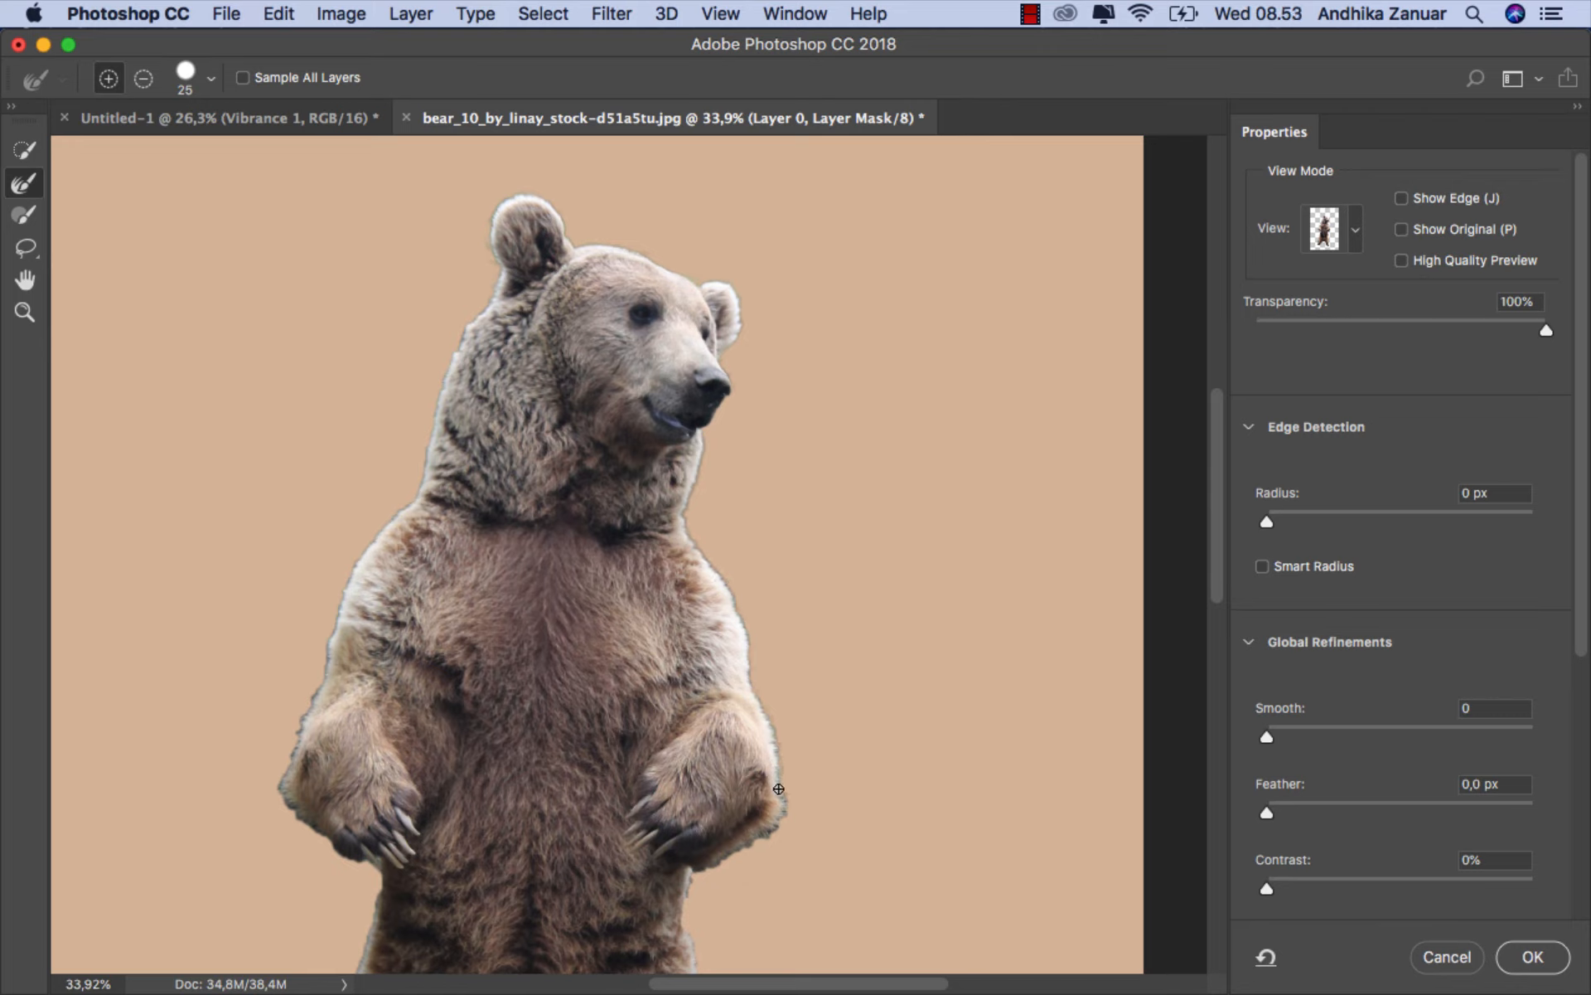
mouse_move(778, 789)
mouse_down()
mouse_move(782, 818)
mouse_move(762, 839)
mouse_up()
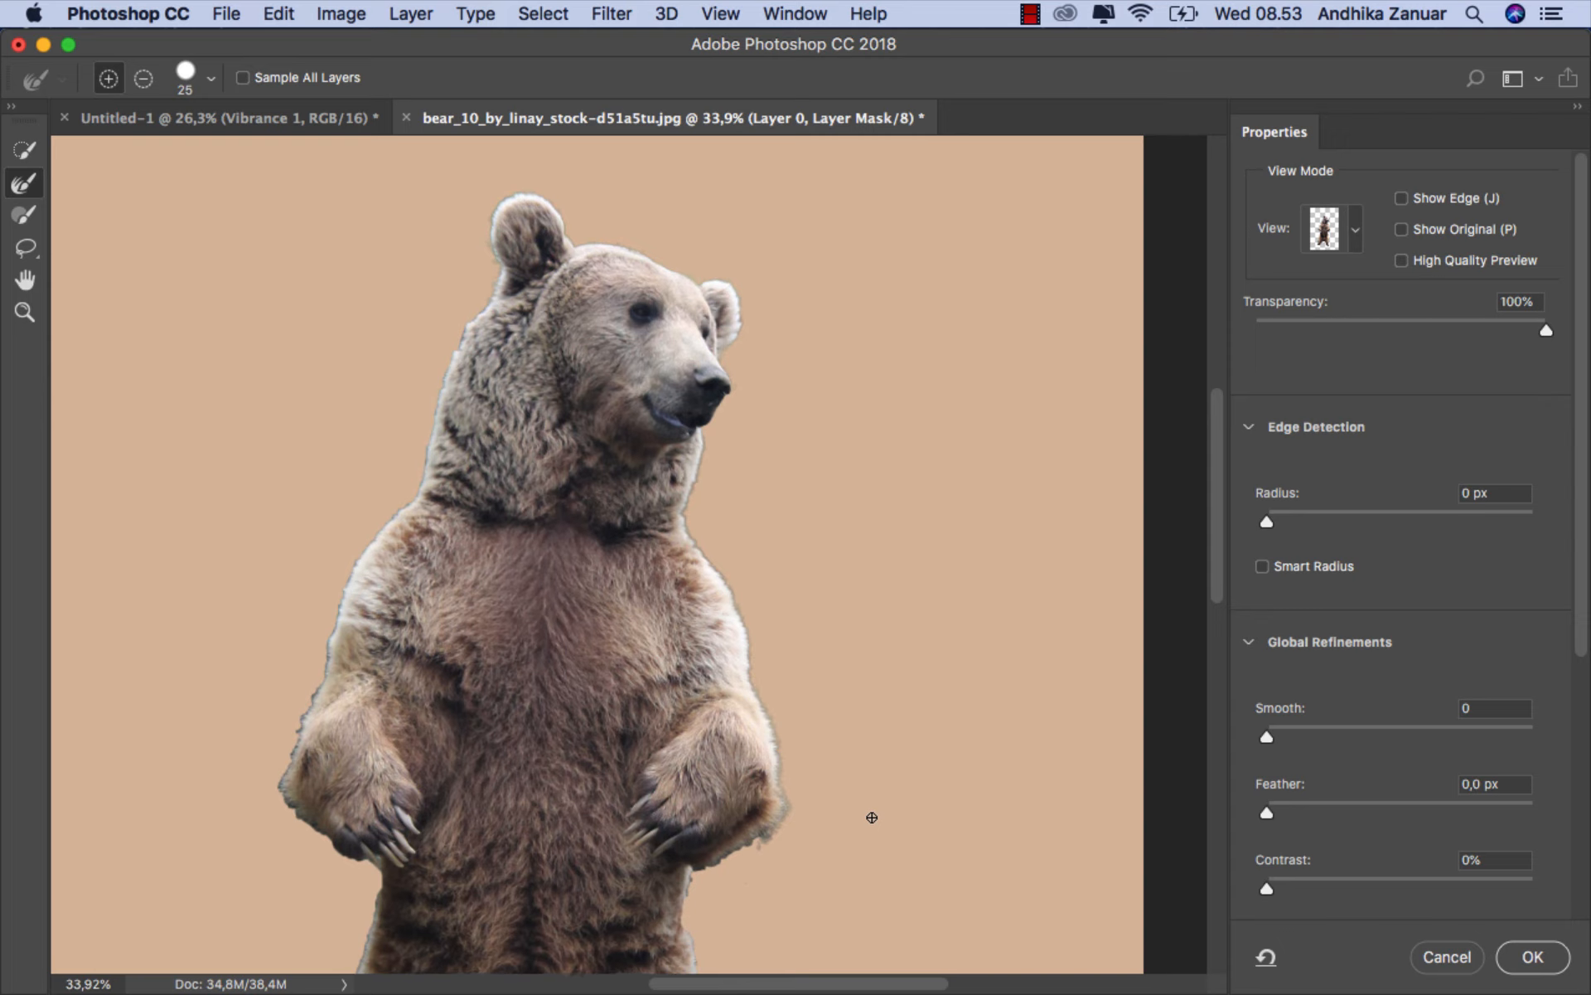
- Refine the fur edges along the bear's waist, hips and both hind legs with the Refine Edge brush
scroll(873, 818, down, 5)
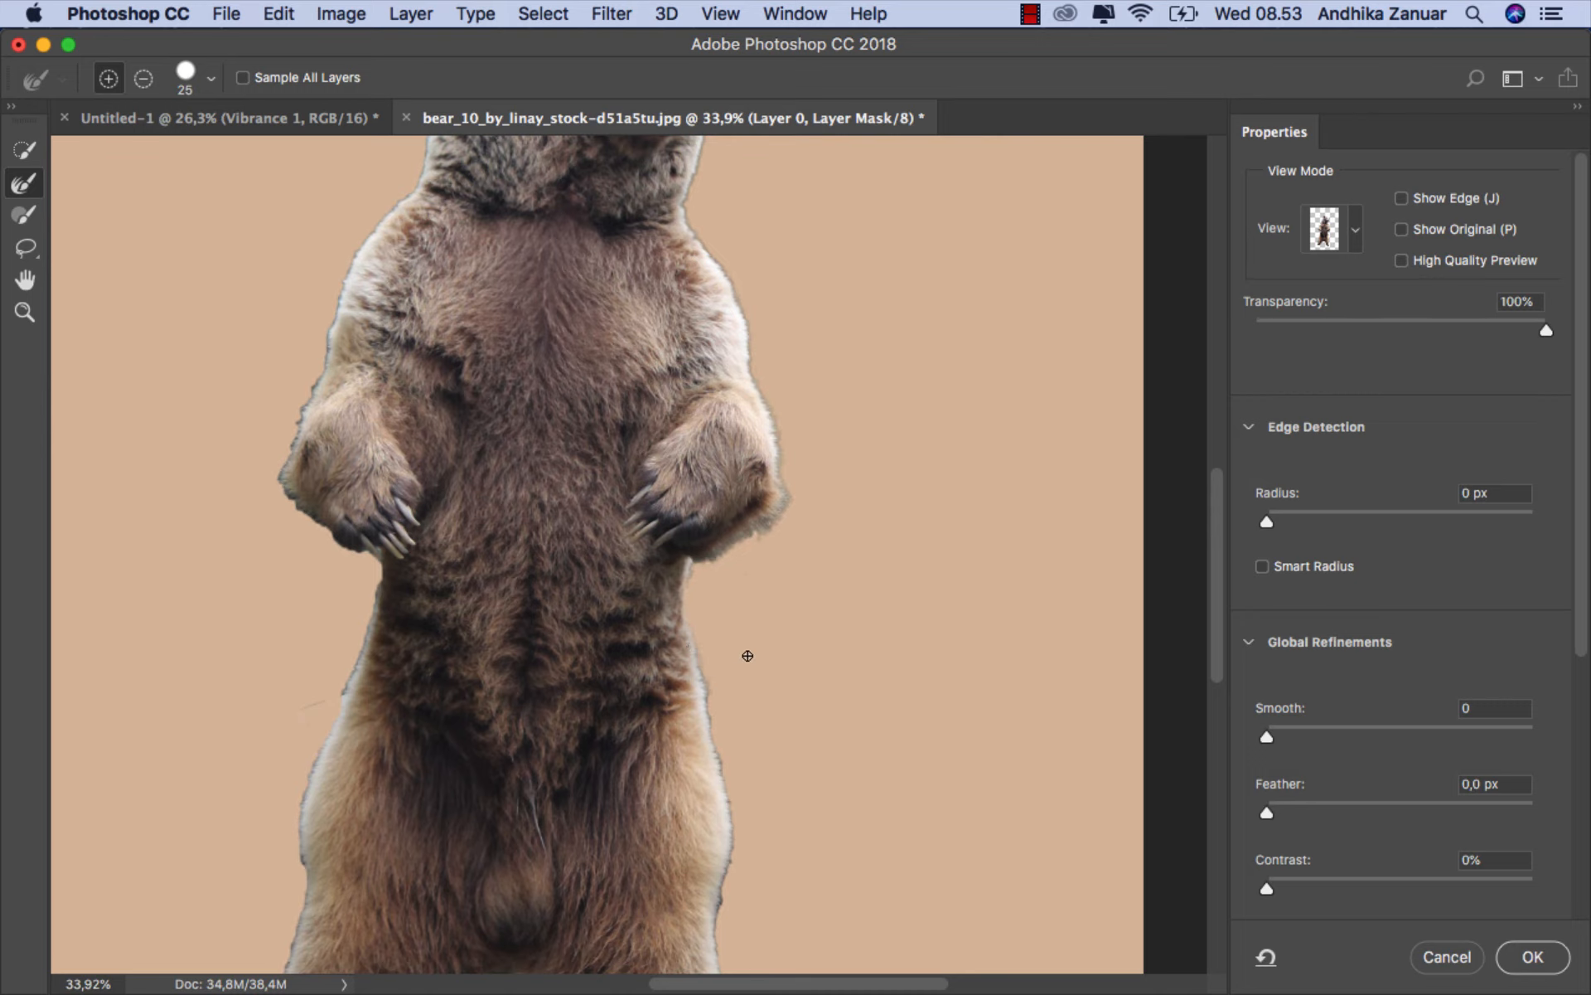
scroll(735, 657, down, 5)
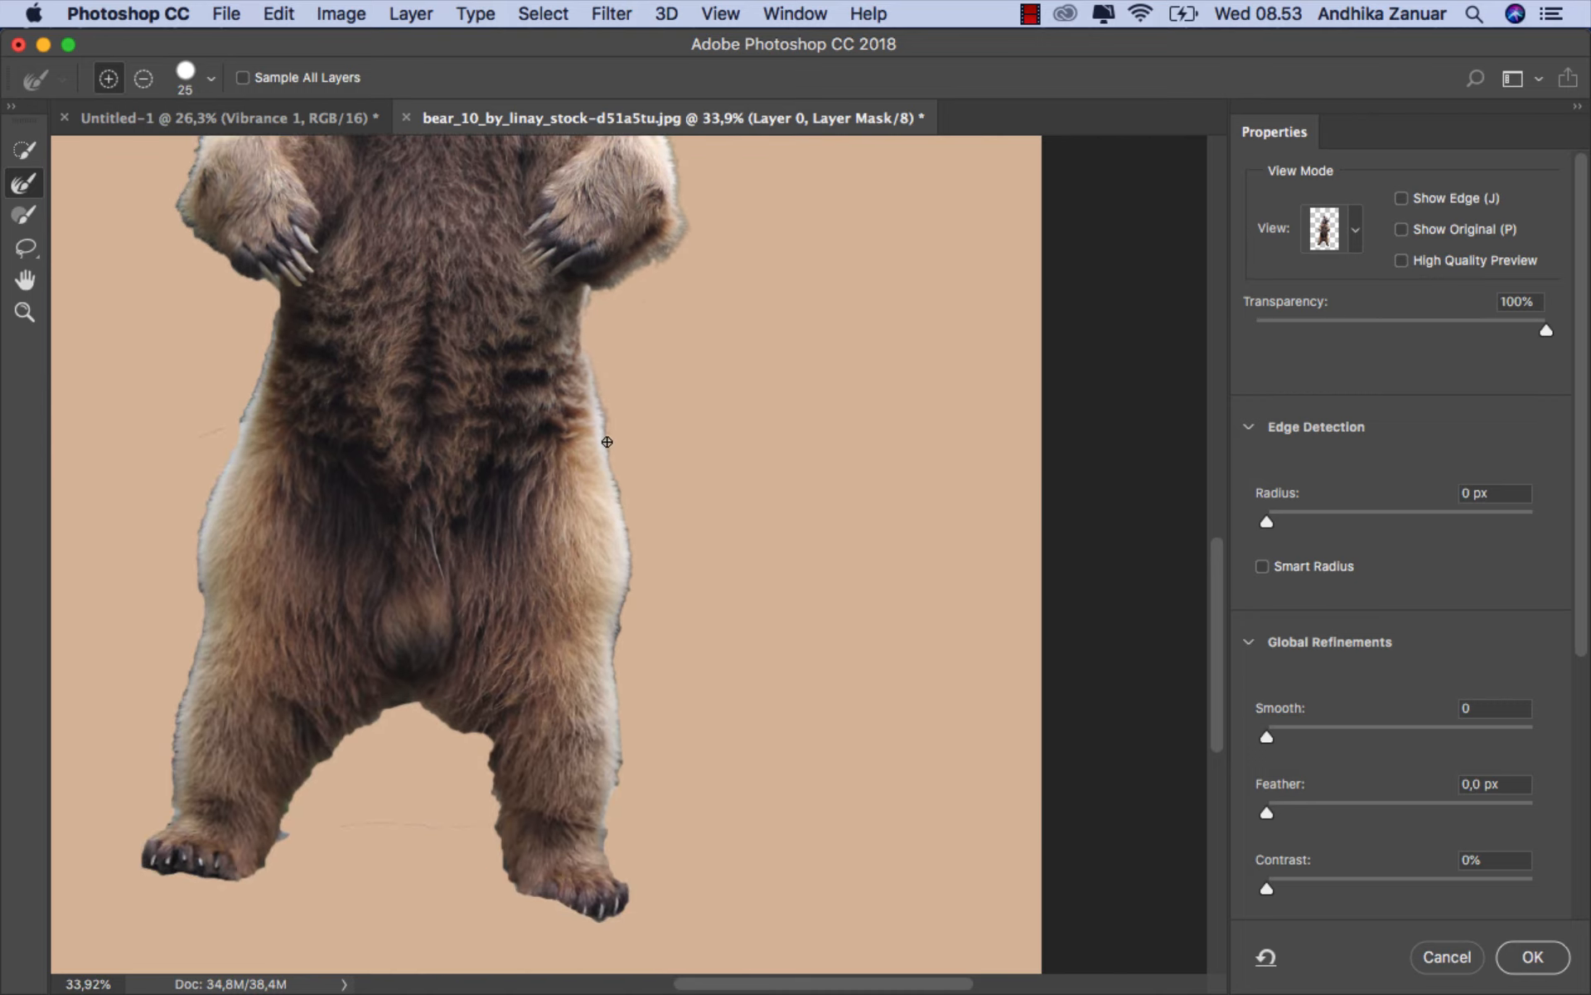
drag(627, 596, 618, 678)
scroll(625, 872, down, 2)
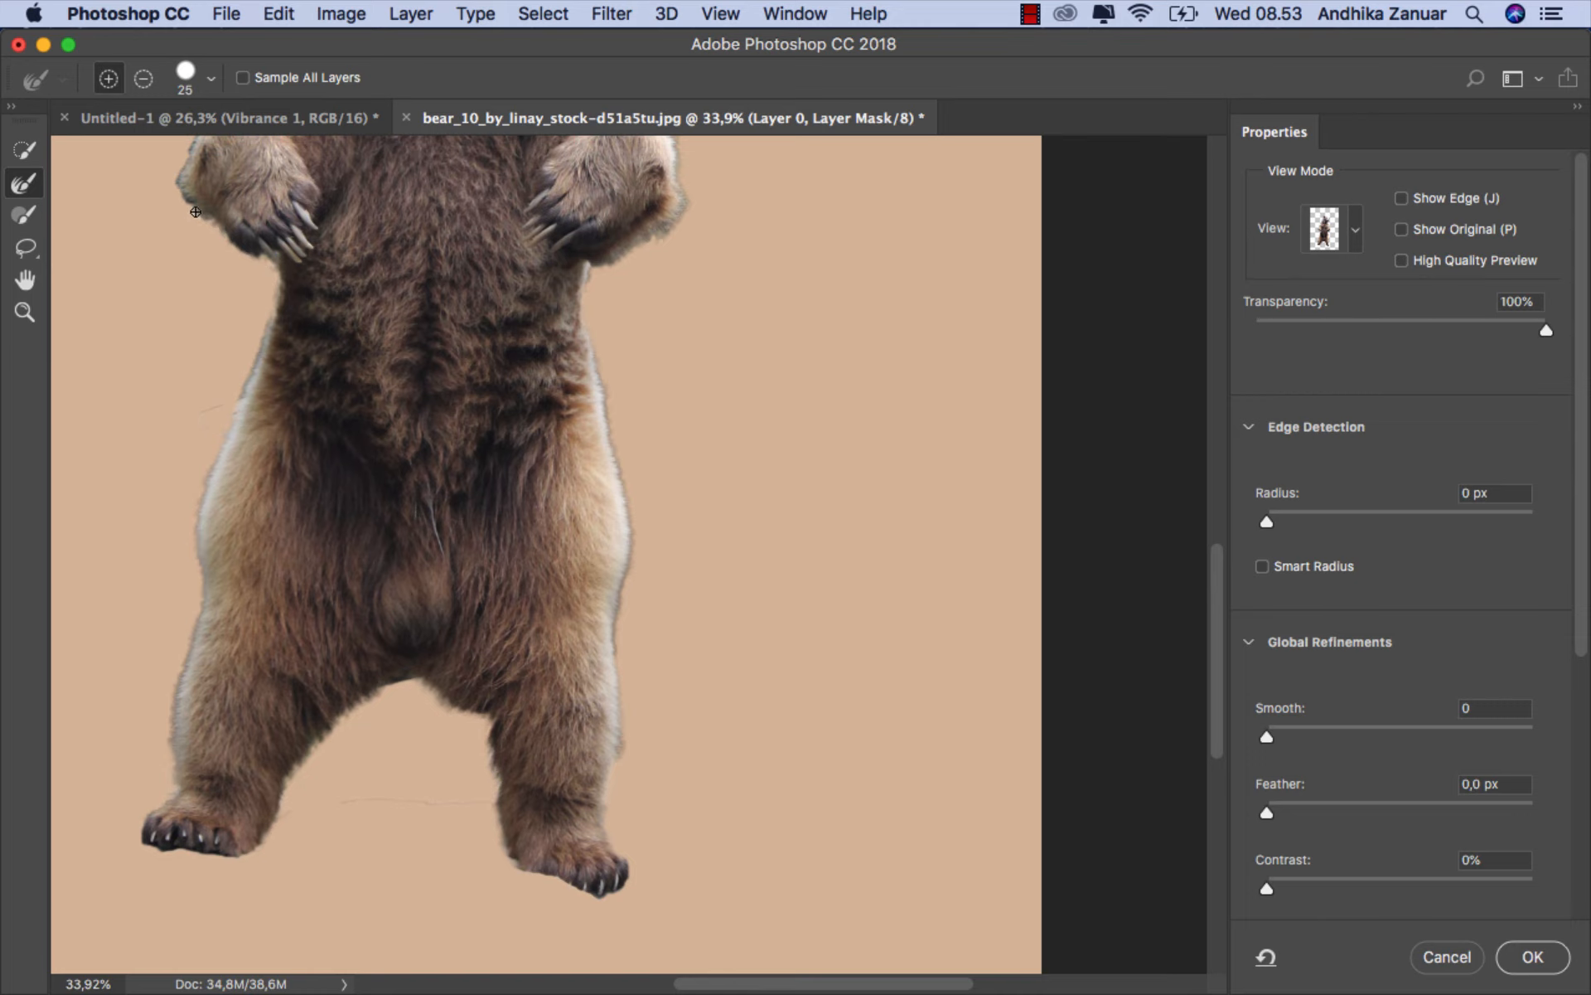
- Refine the fur edges around the bear's other forearm, shoulder, neck and head with the Refine Edge brush
scroll(248, 373, up, 10)
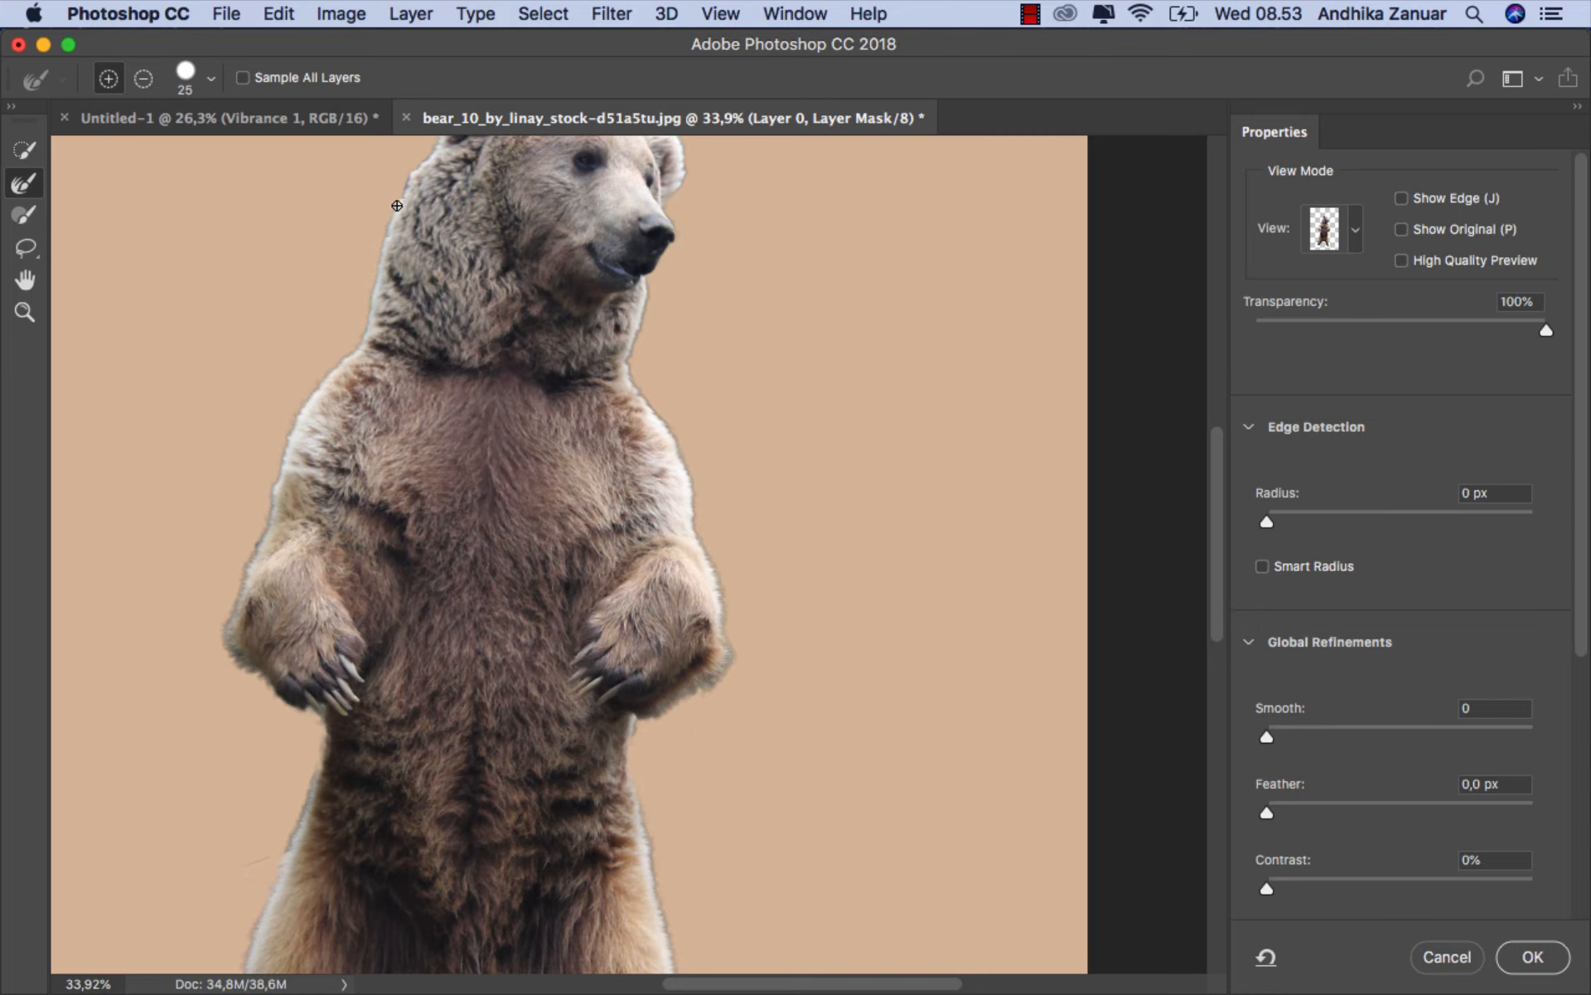
drag(412, 218, 339, 360)
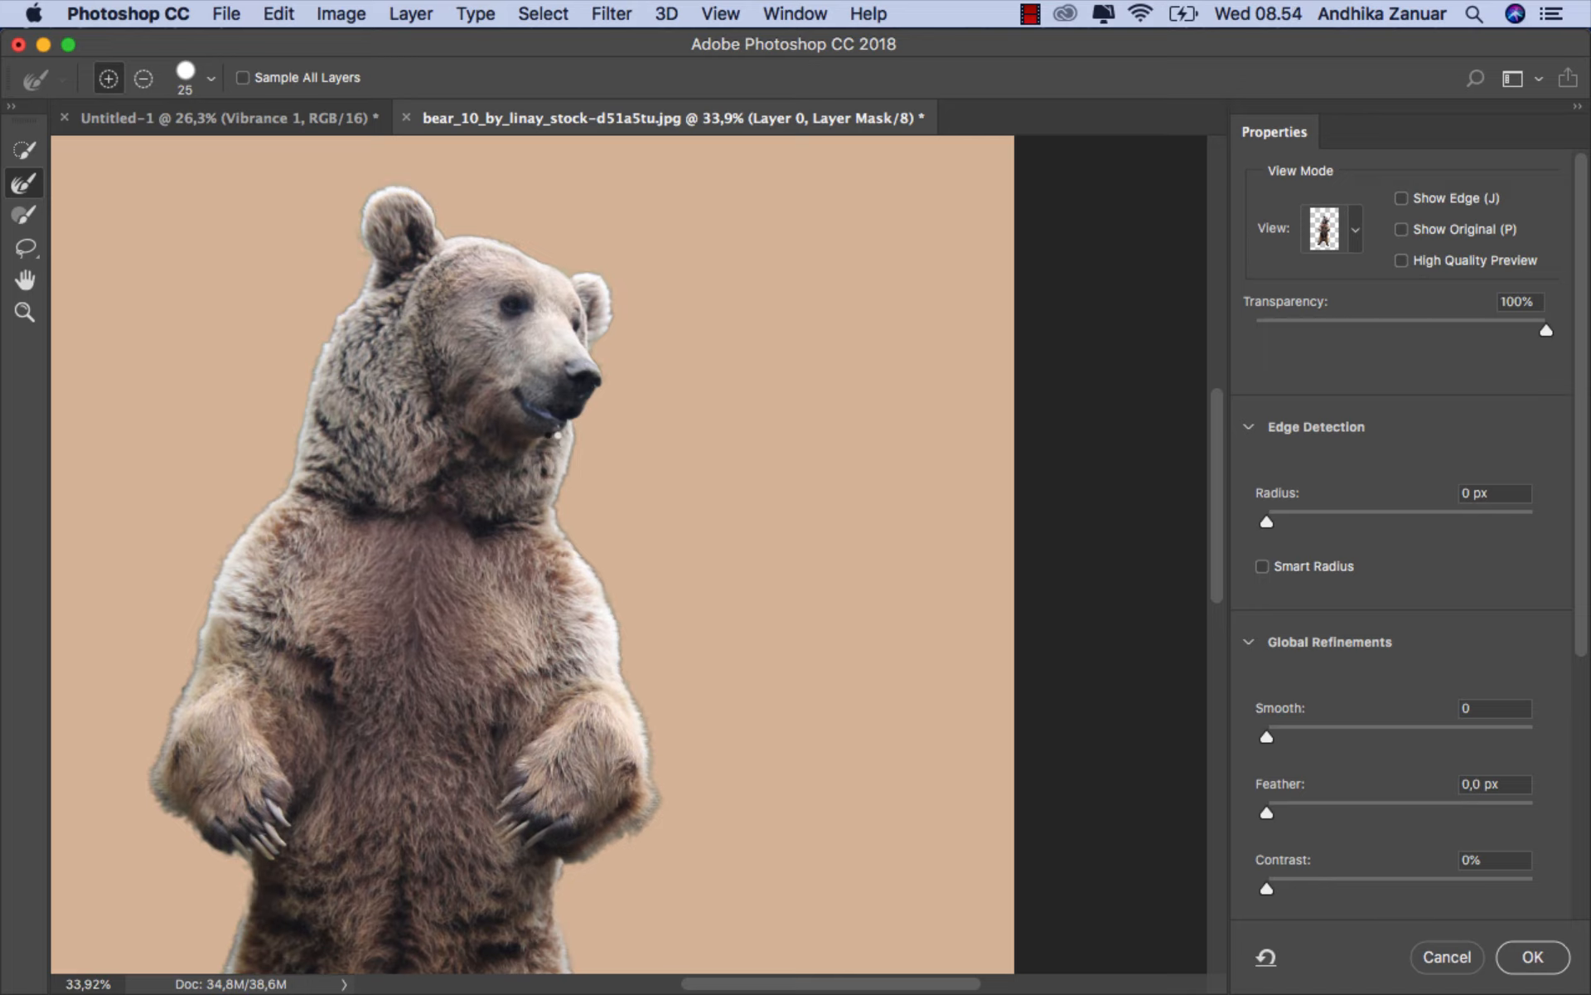
scroll(649, 545, down, 5)
scroll(650, 545, down, 2)
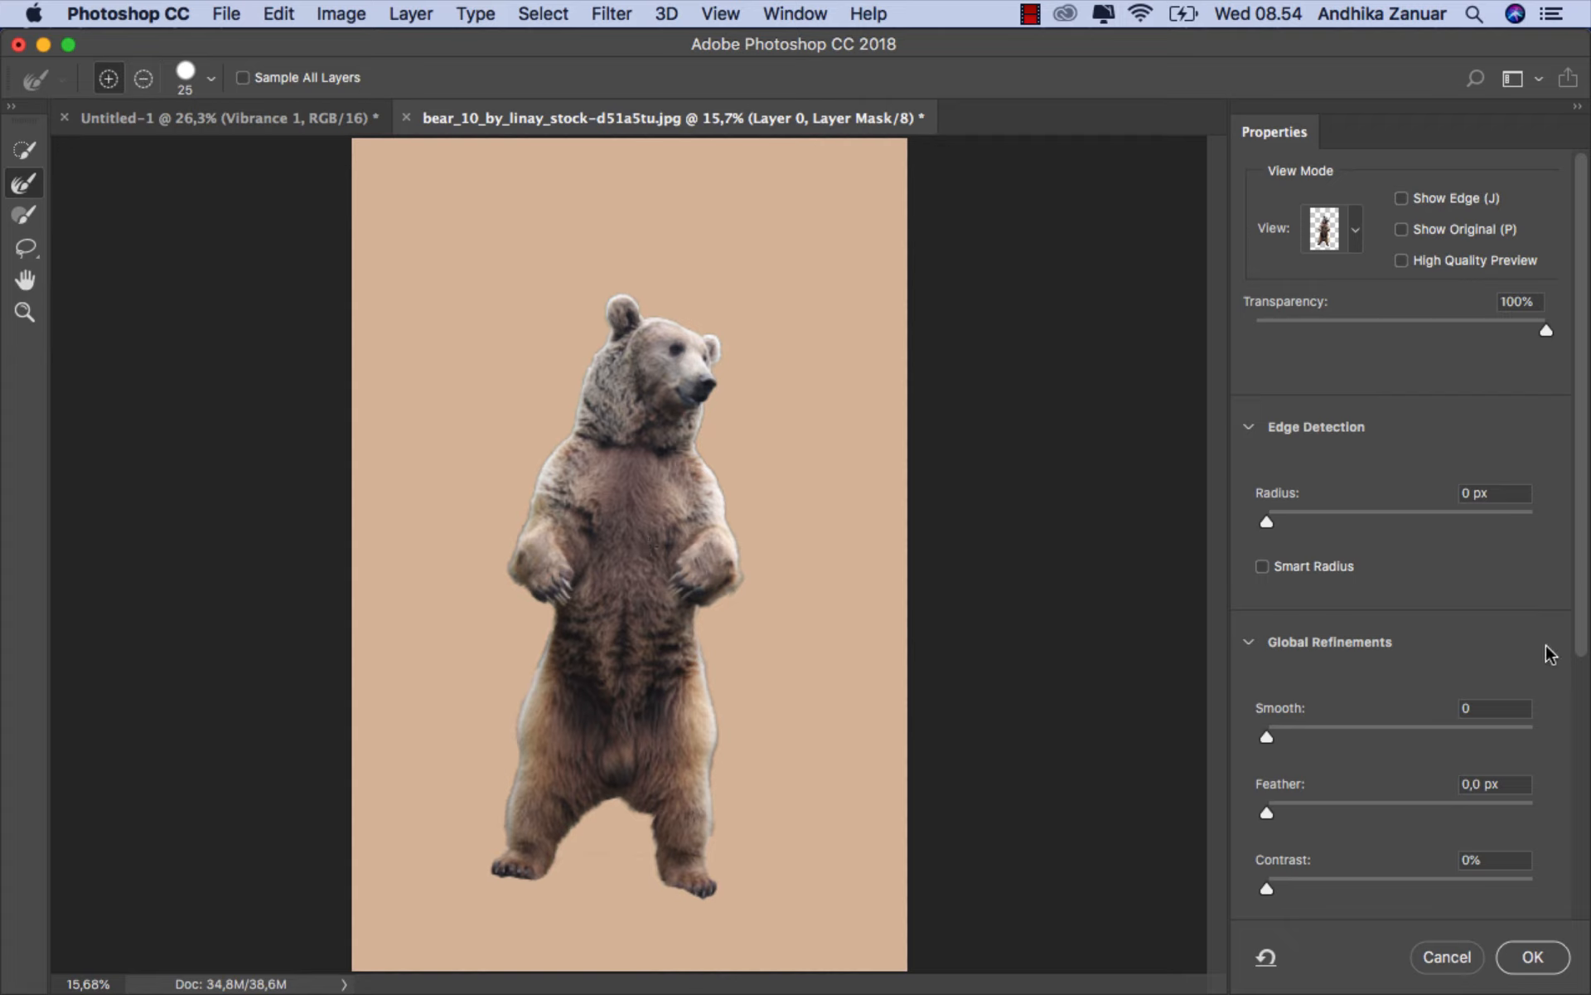
- Enable Decontaminate Colors, set Shift Edge to -10% and Smooth to 2, and output to a new layer with layer mask
drag(1583, 634, 1585, 866)
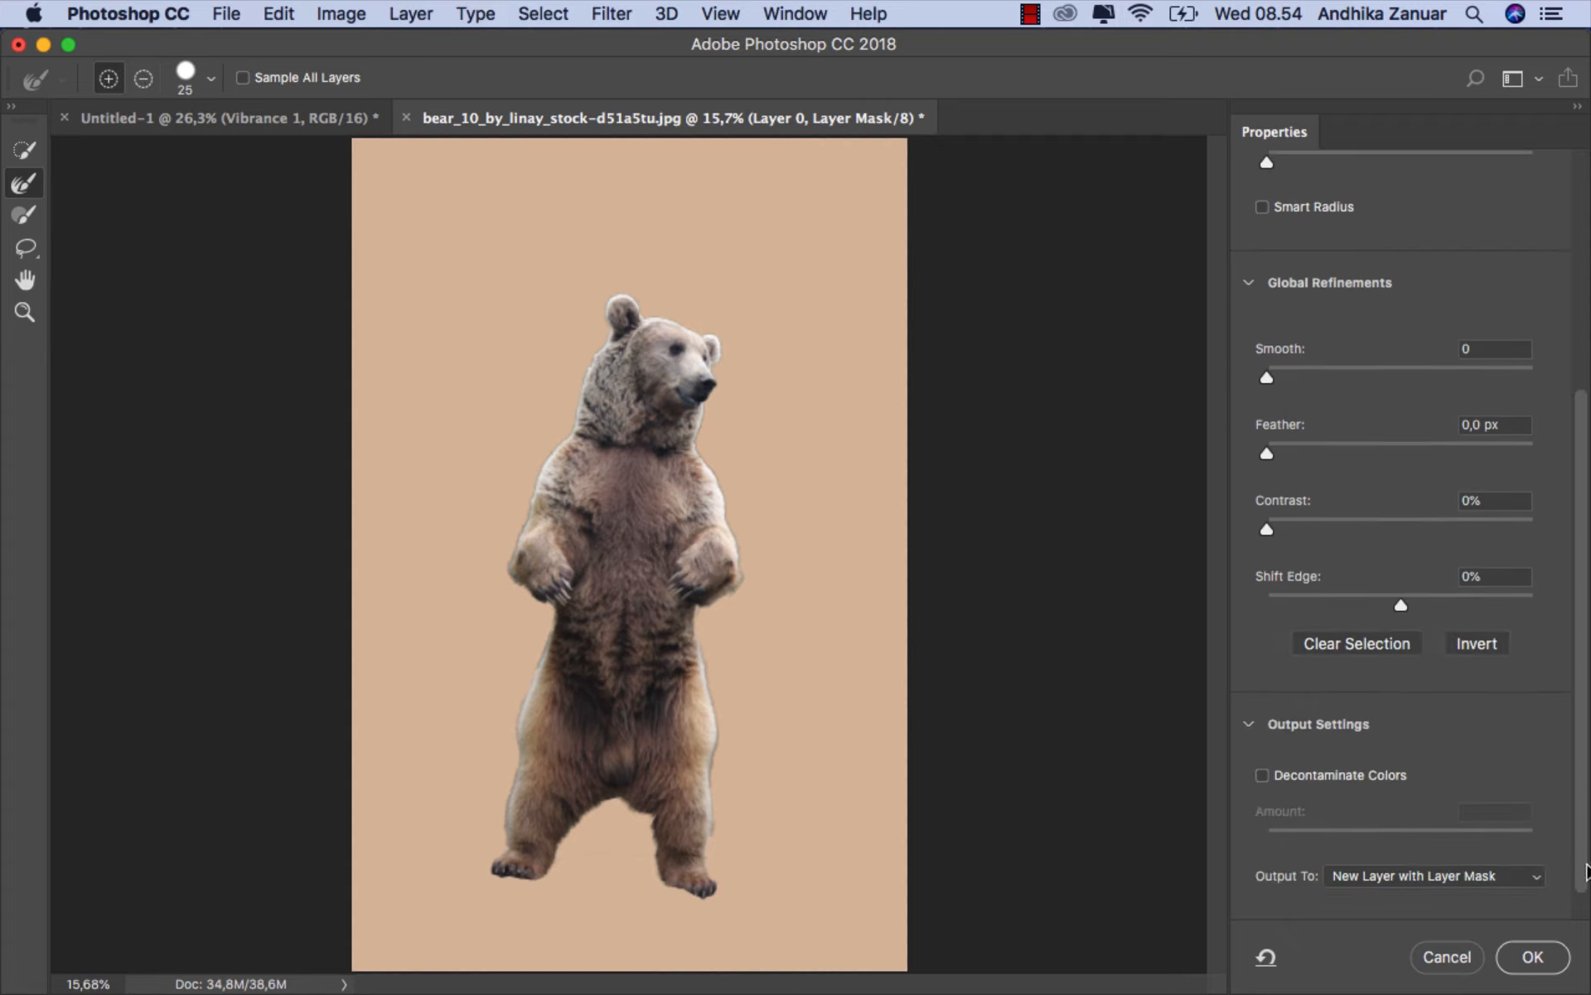
click(1262, 775)
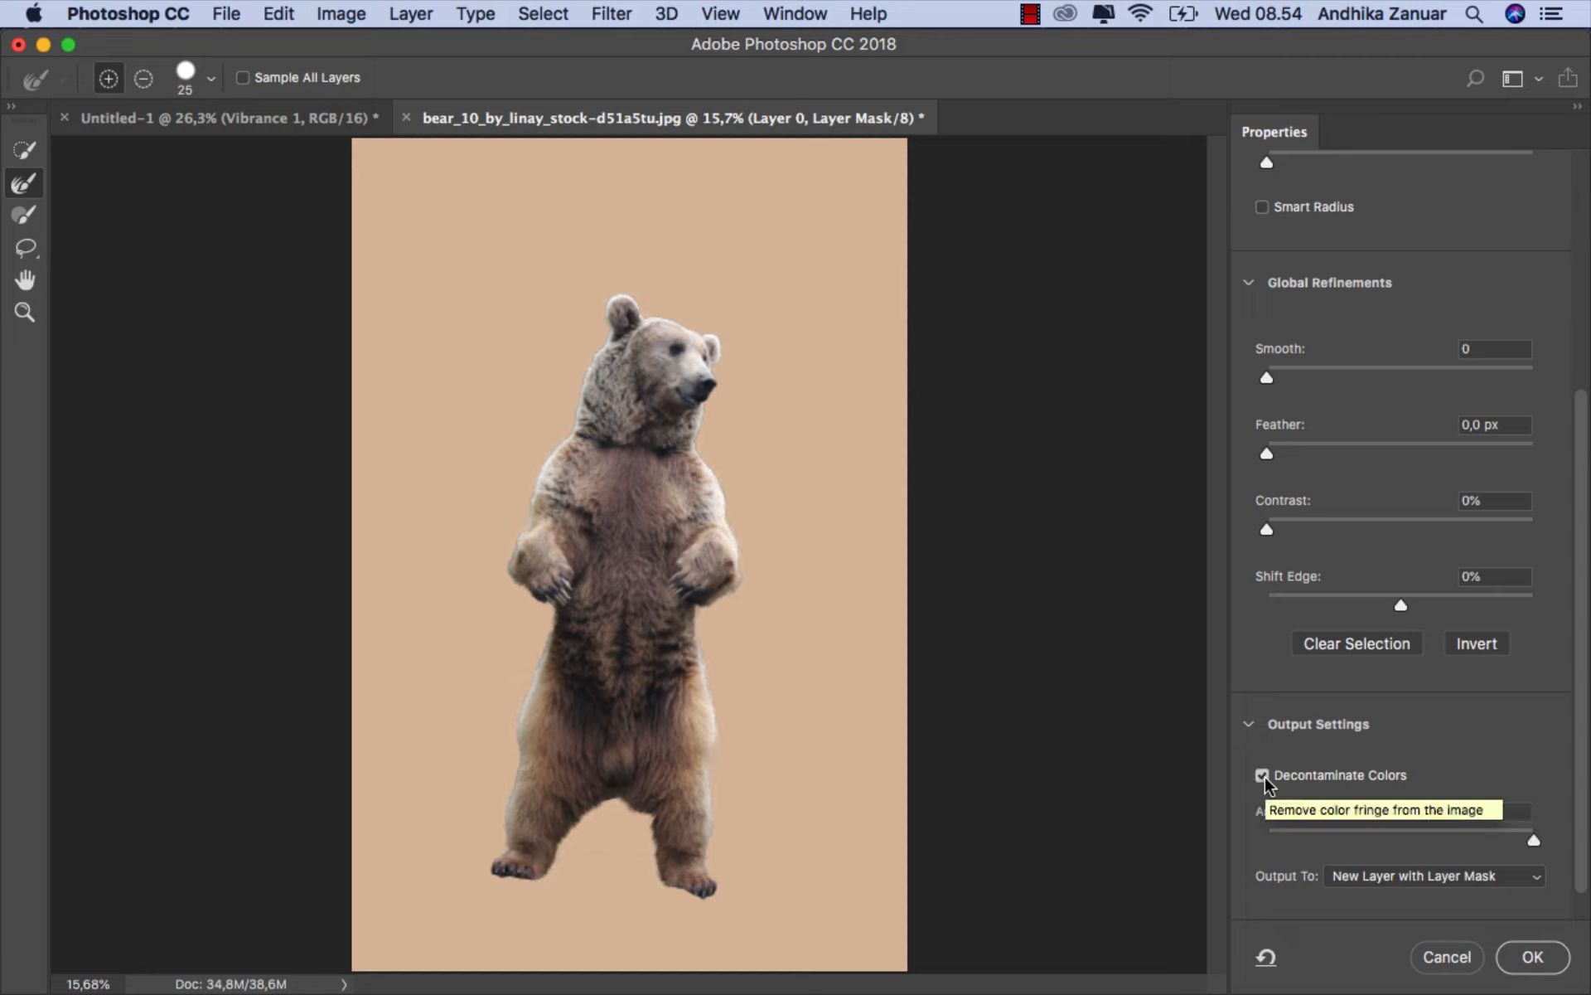
drag(1402, 605, 1387, 605)
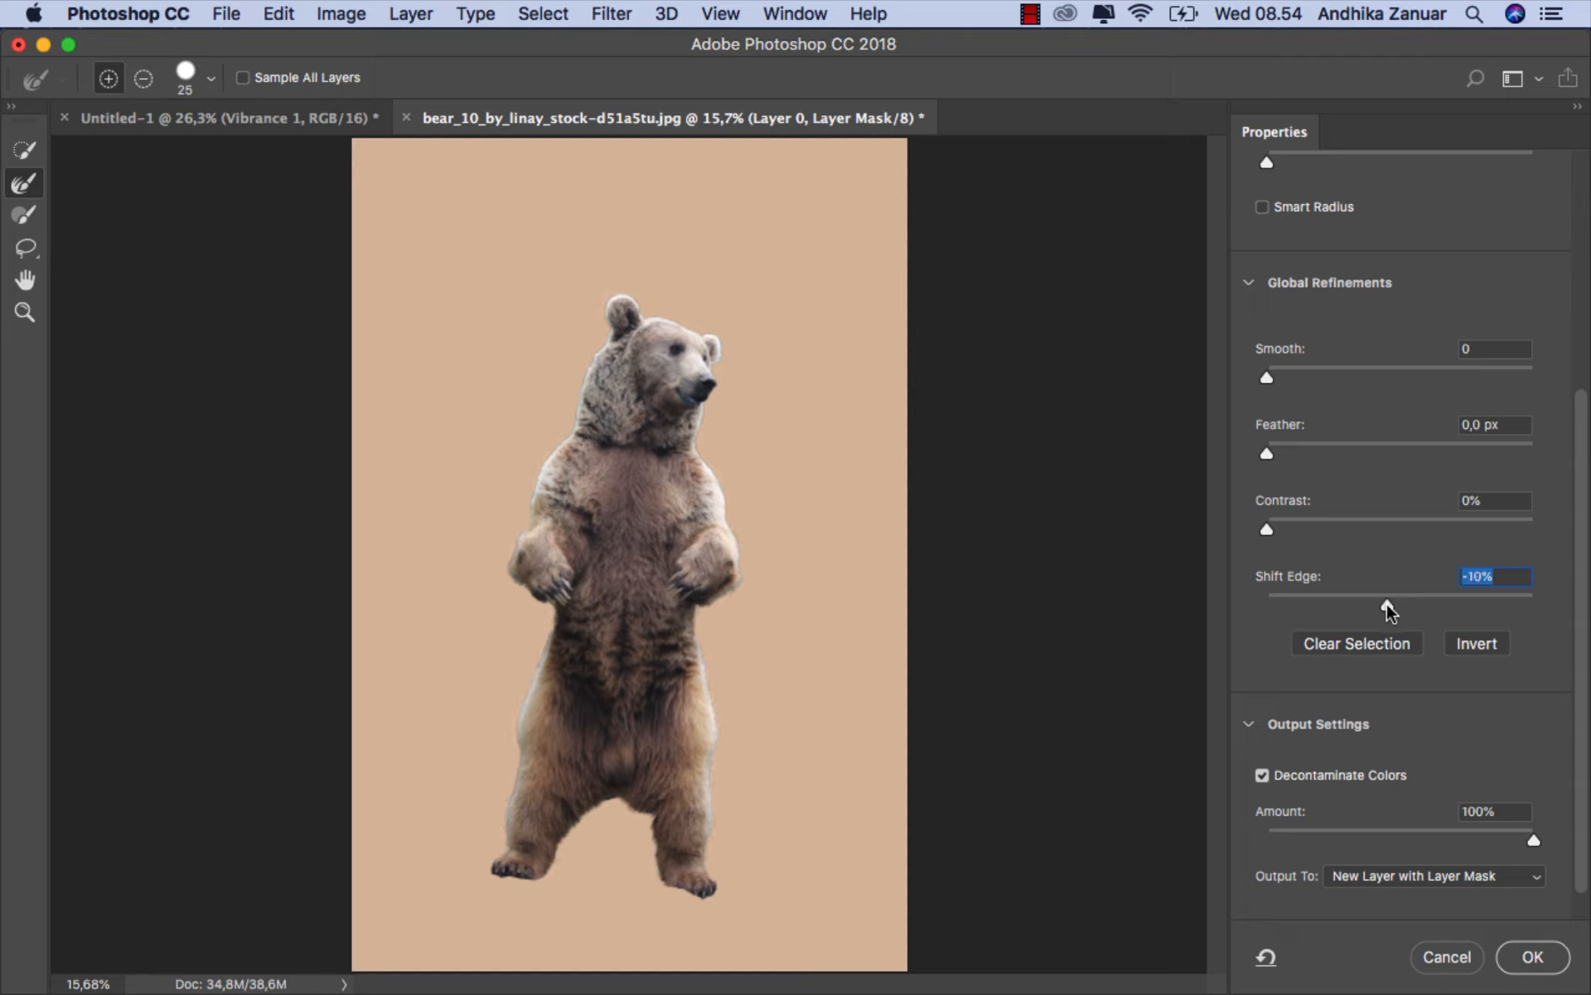
drag(1266, 378, 1270, 374)
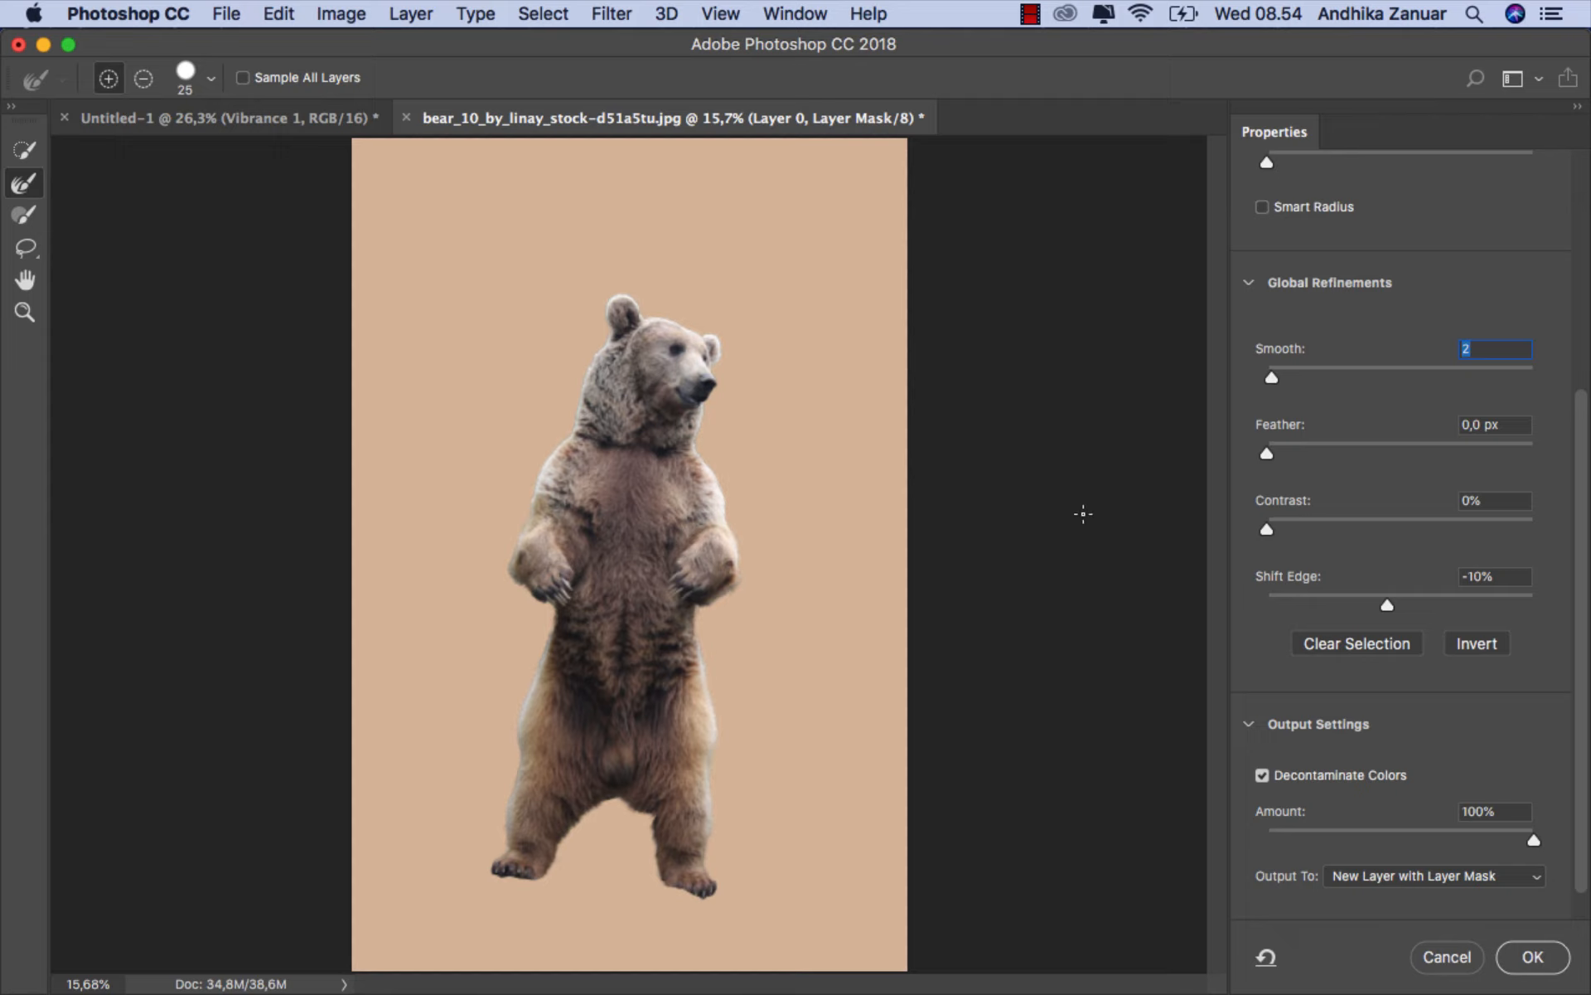
click(1532, 956)
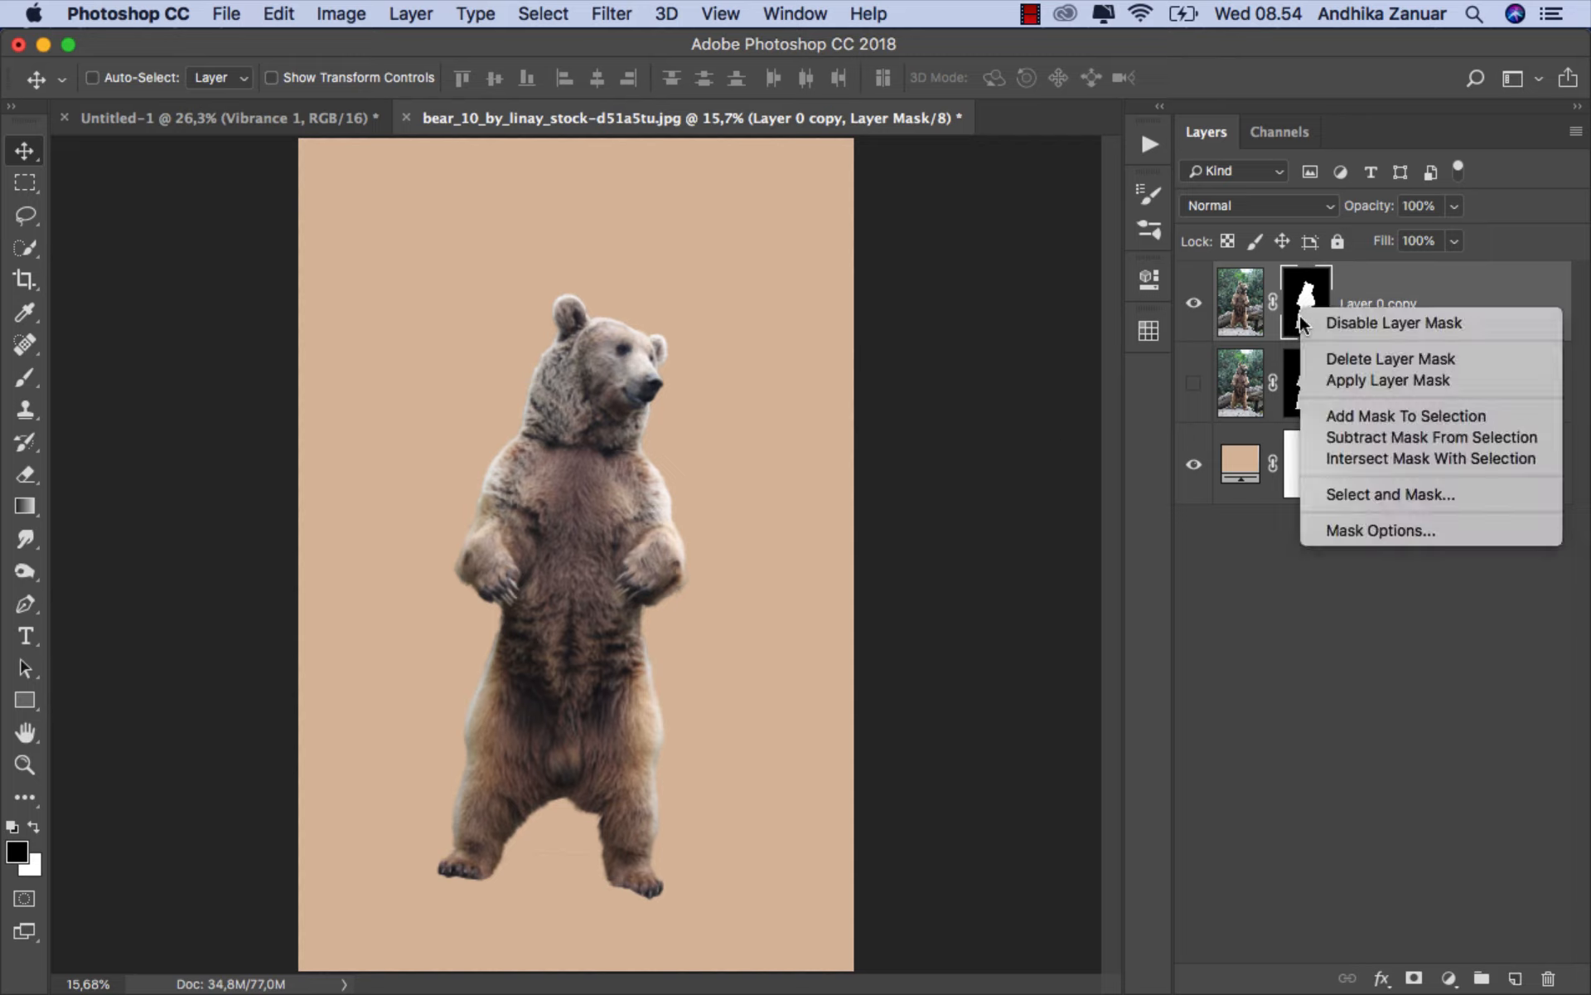
- Apply the refined layer mask permanently and rename the resulting layer "bear"
click(1334, 381)
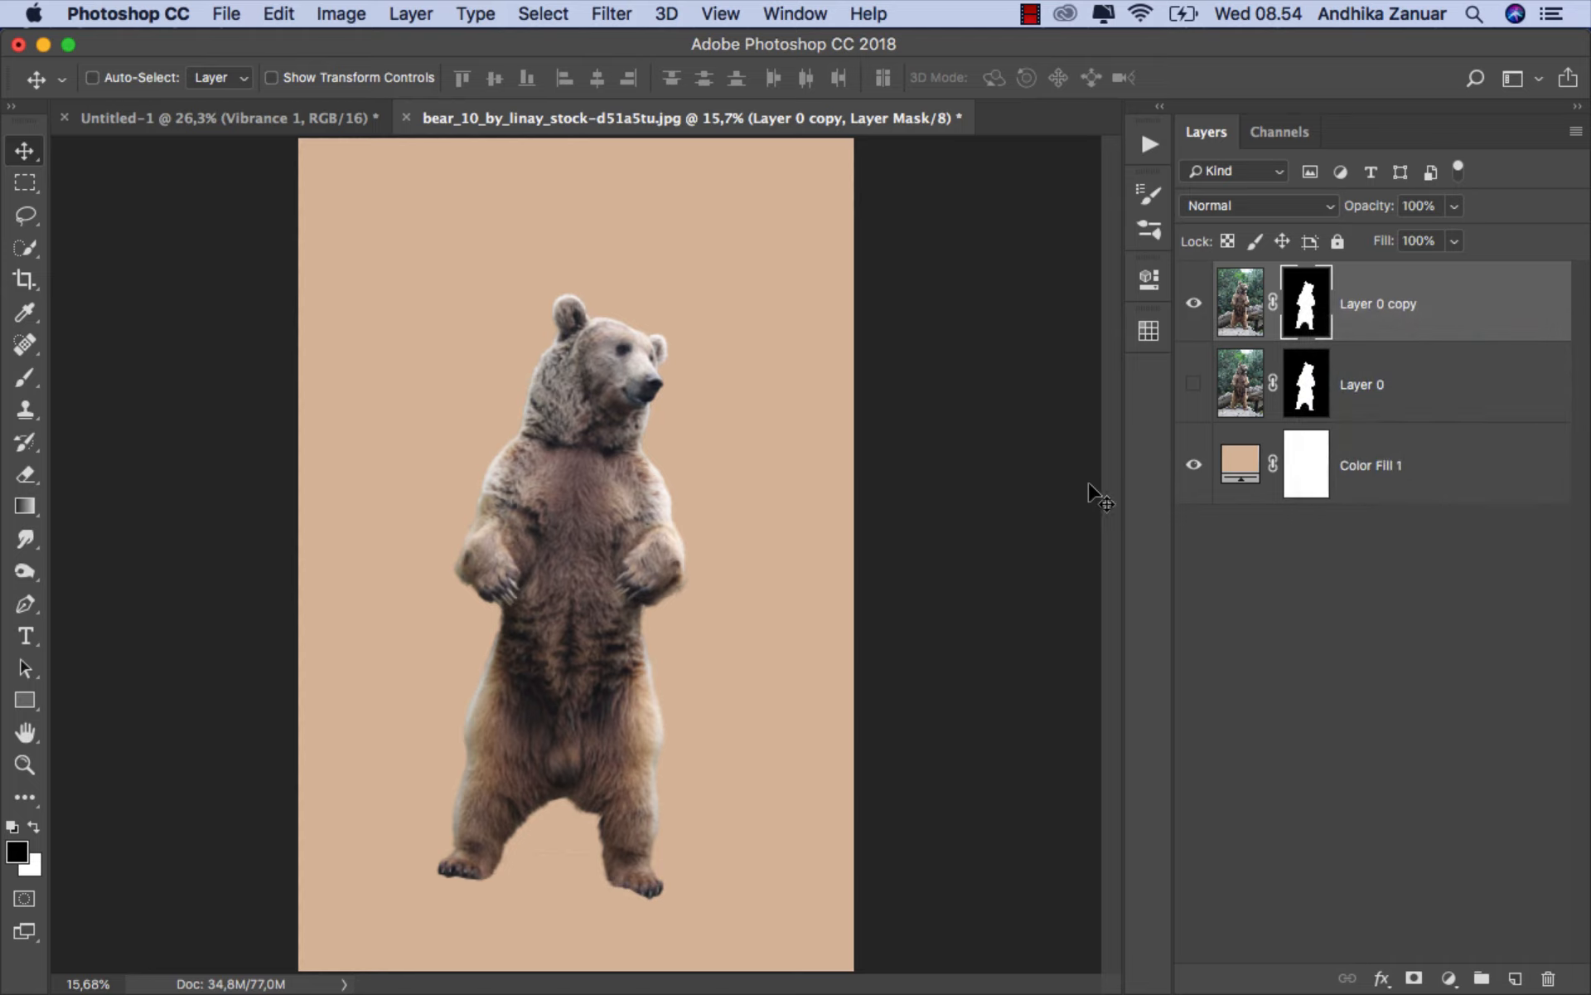
double_click(1319, 301)
text(bear)
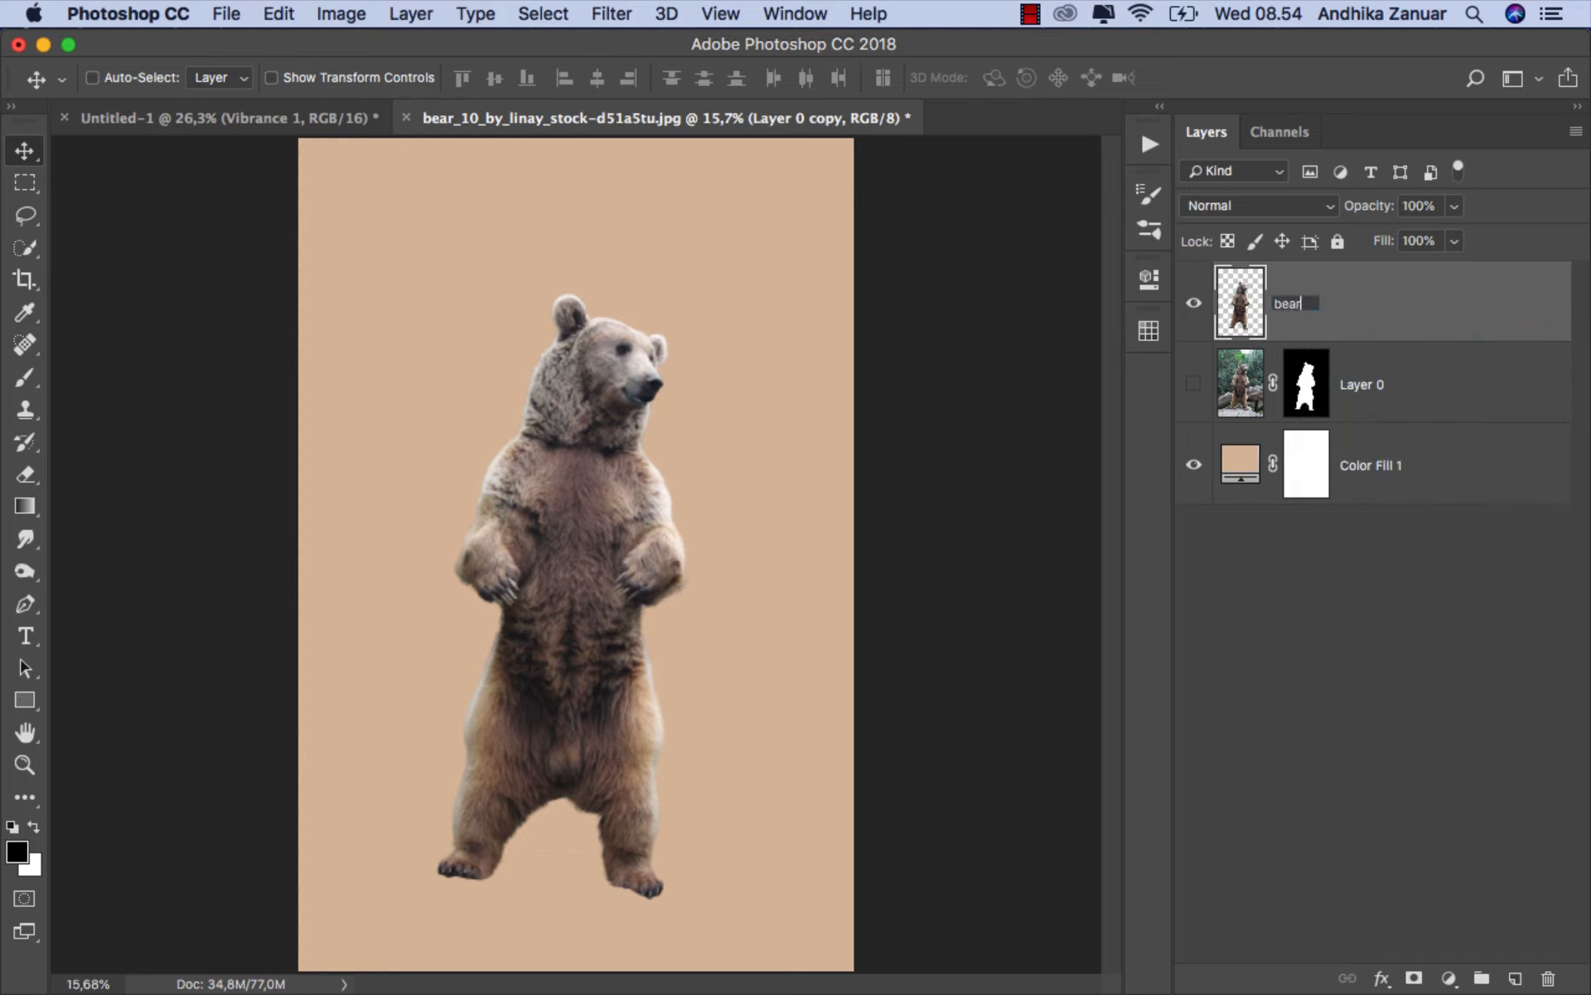
key(Return)
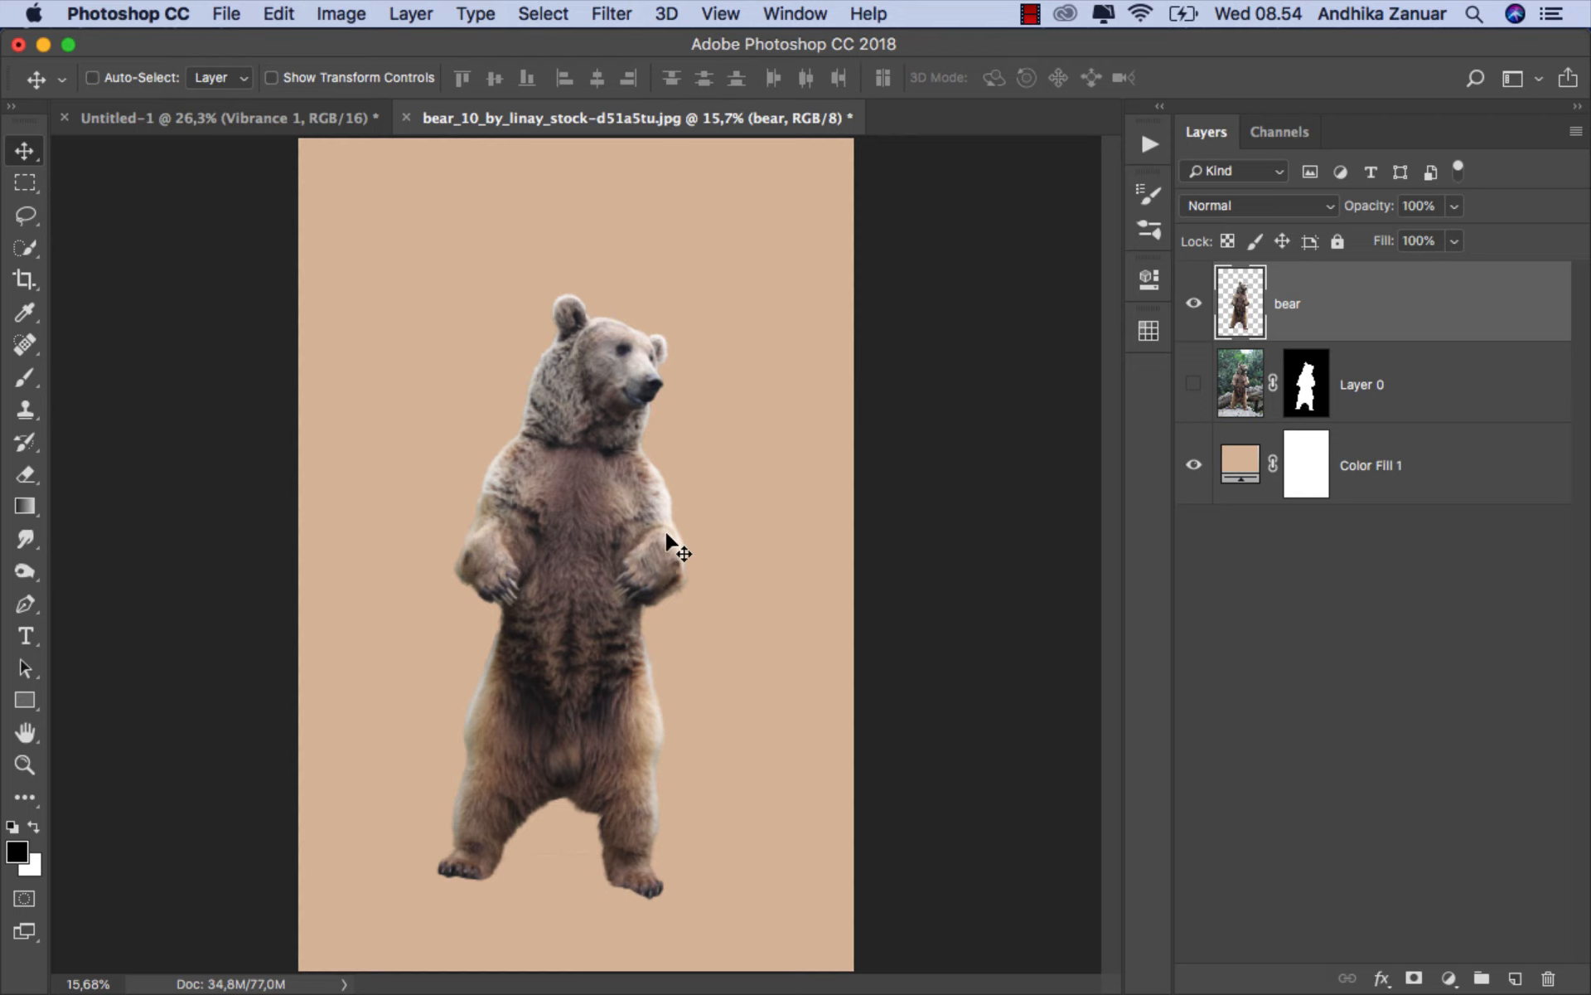
- Move the cut-out bear into the Untitled-1 cityscape document and convert its layer to a Smart Object
drag(583, 458, 288, 128)
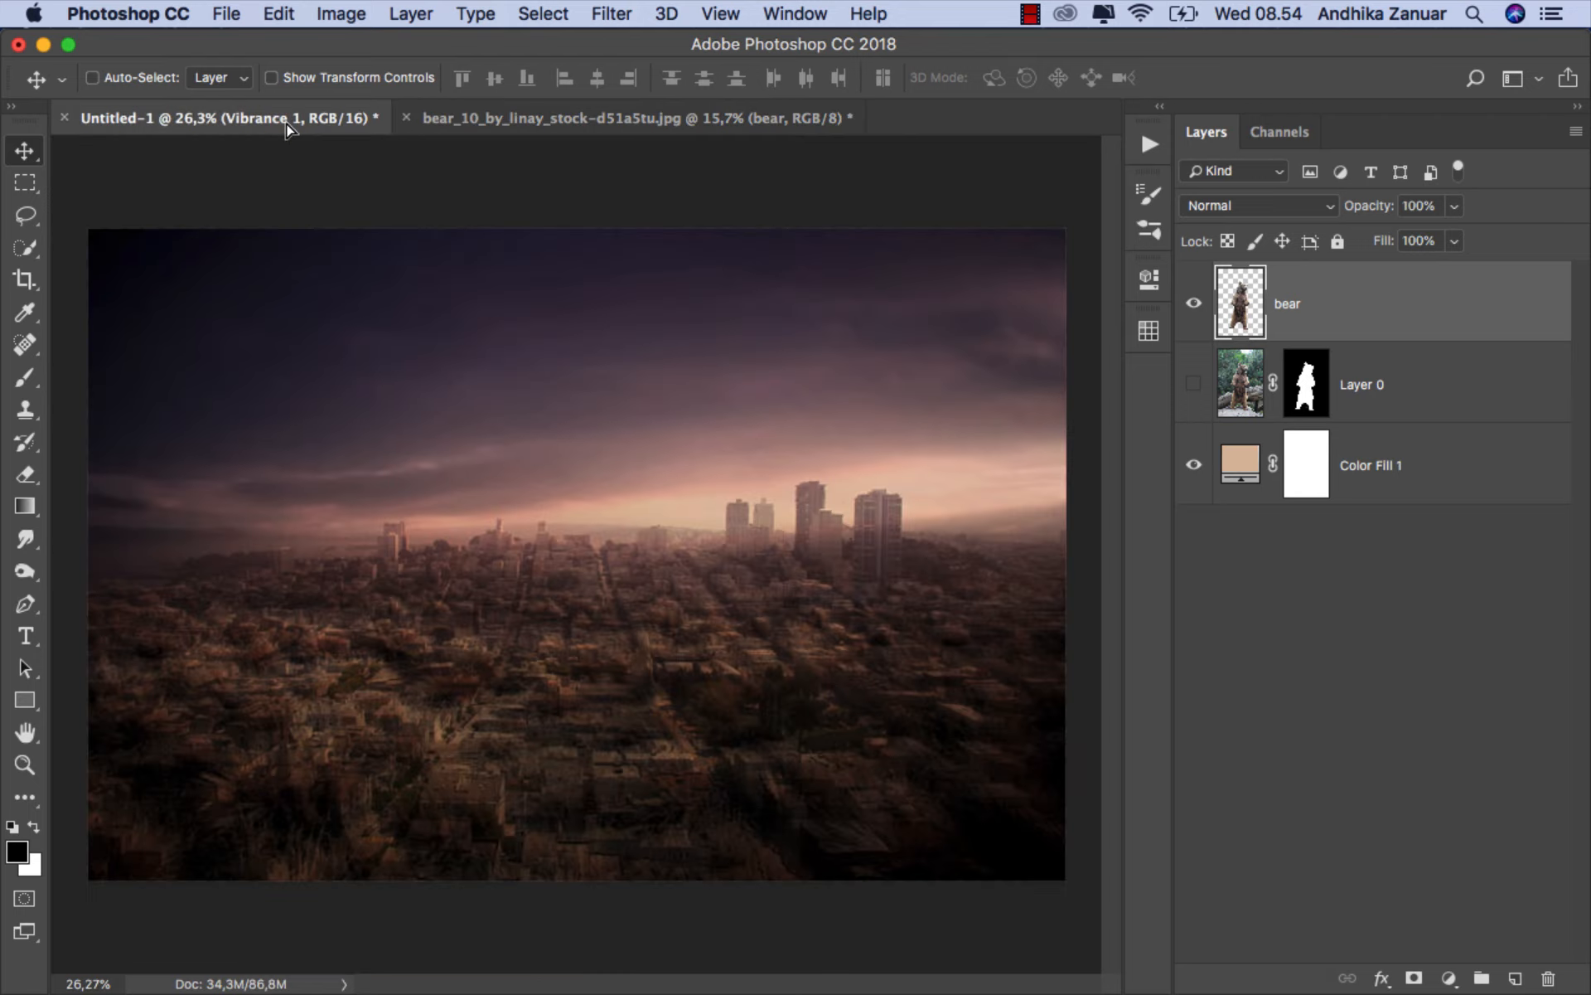
drag(618, 527, 614, 595)
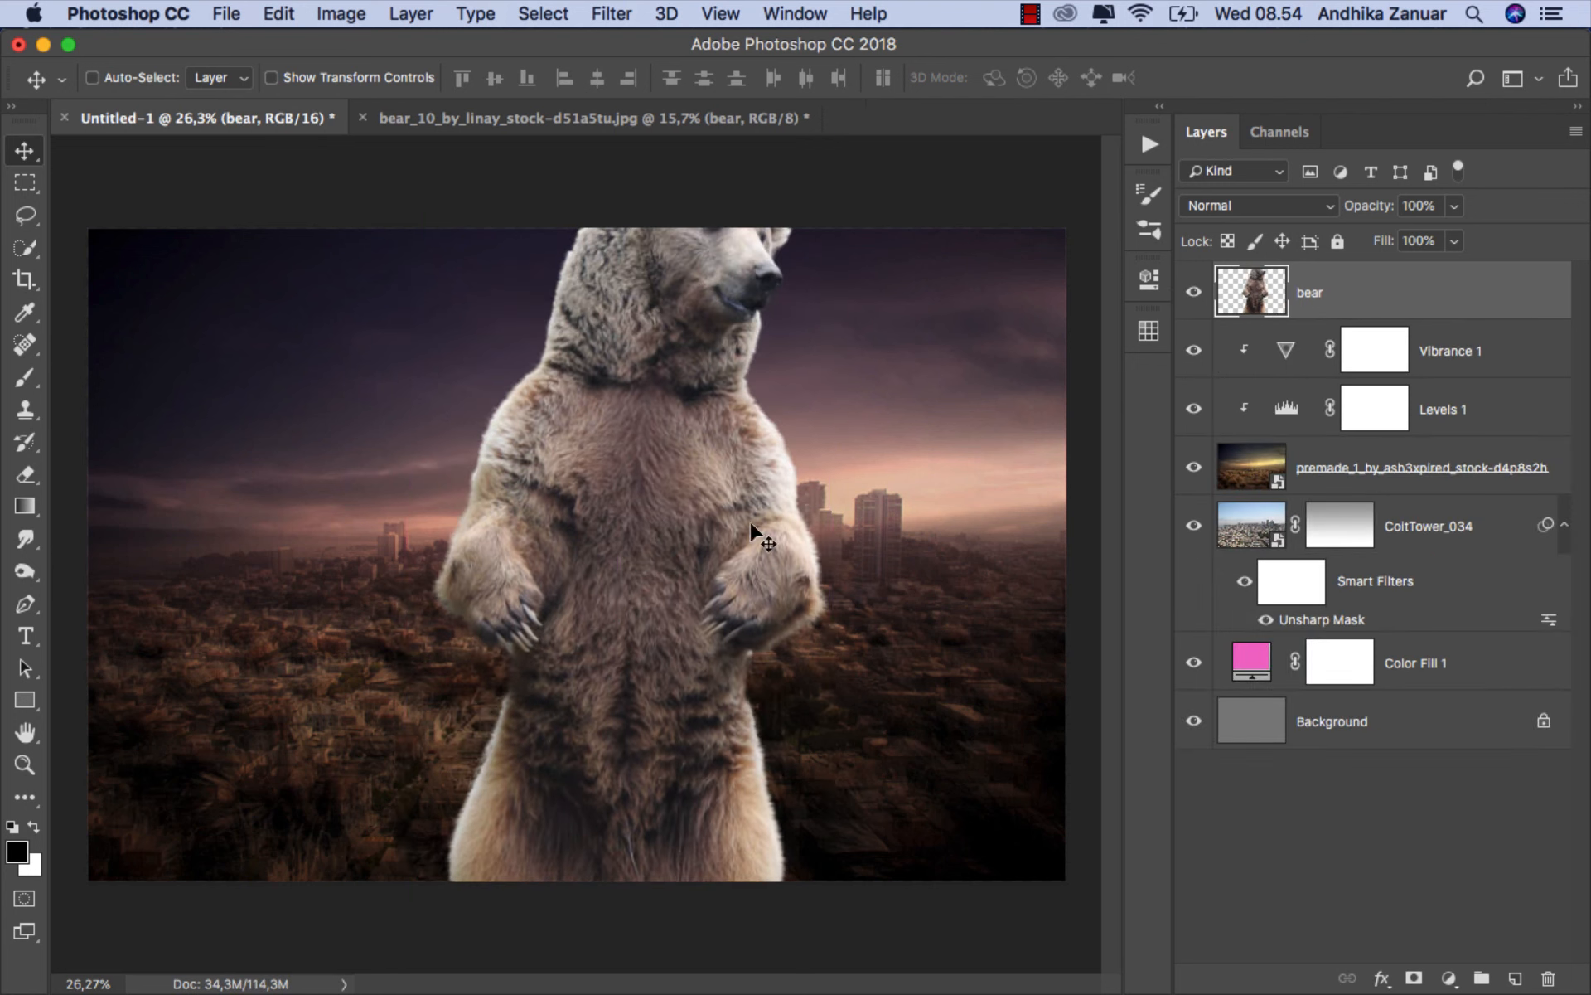
right_click(1351, 303)
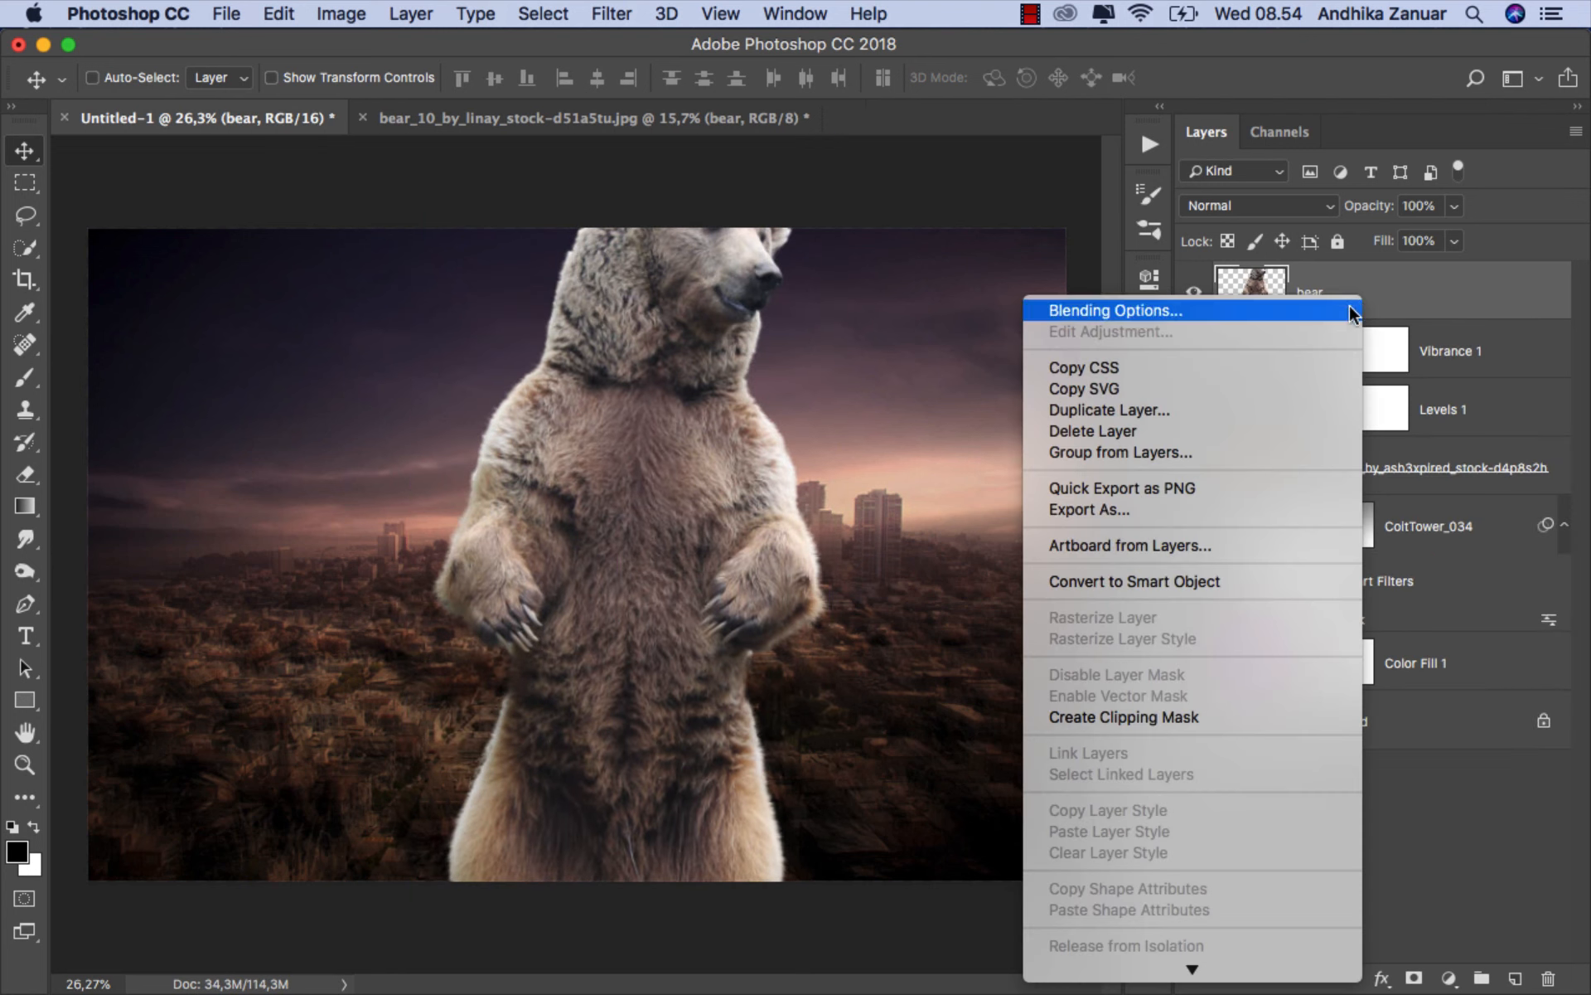
click(1134, 580)
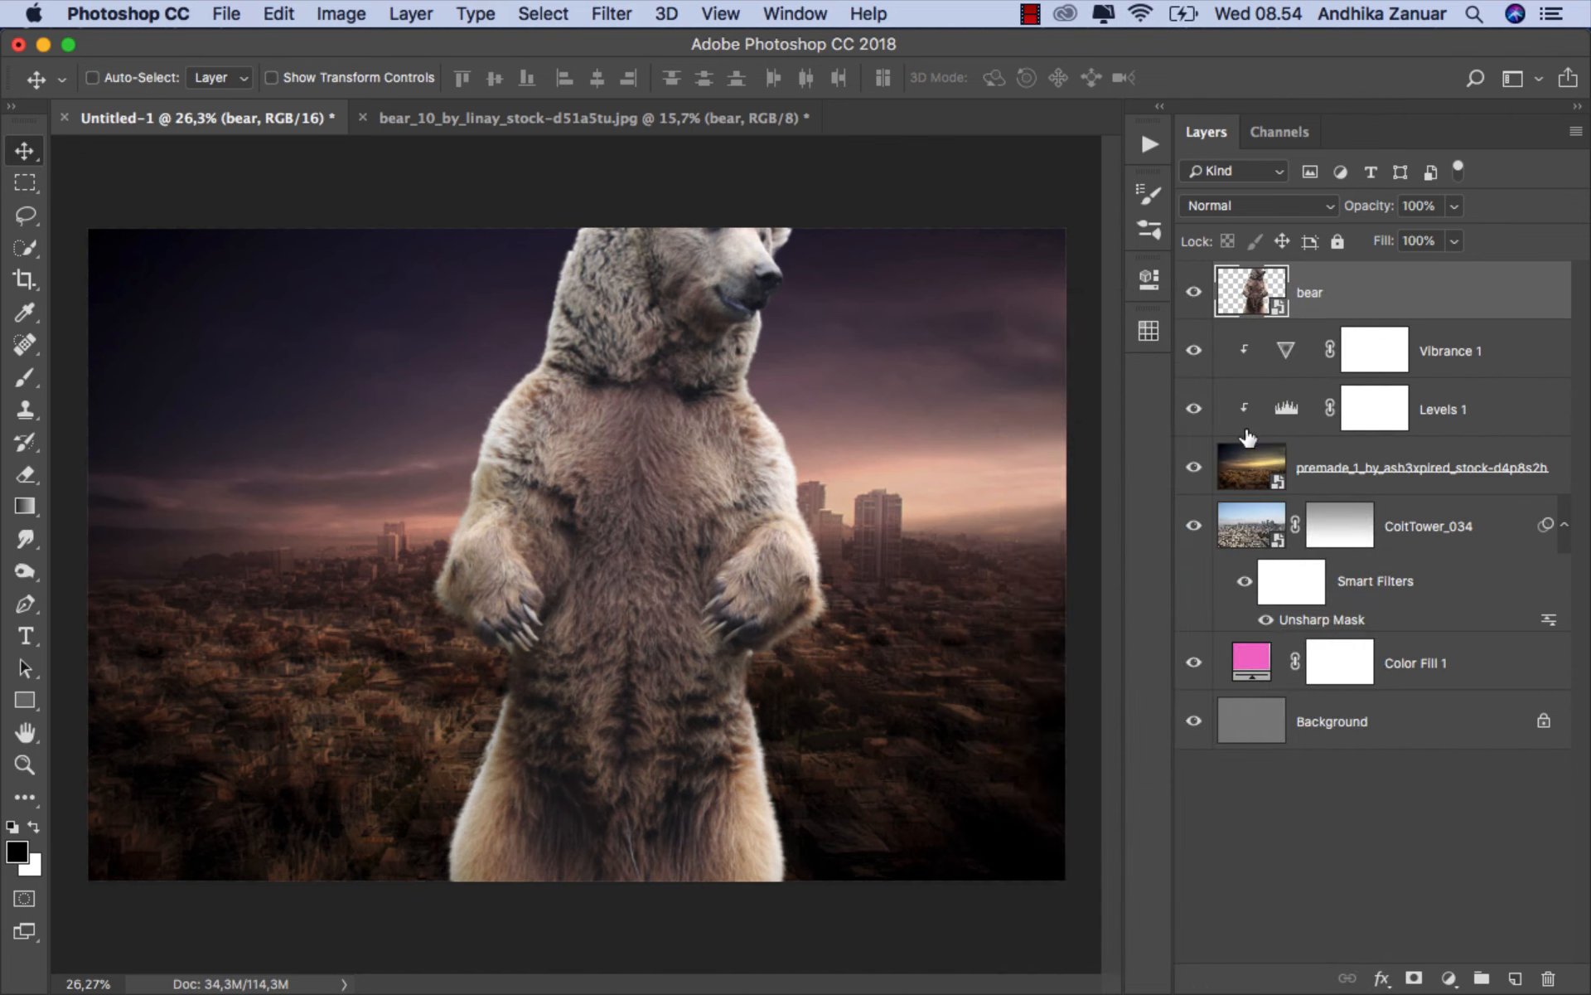
- Scale the bear down to about 38% and stand it in the city just left of the canvas centre
key(super+t)
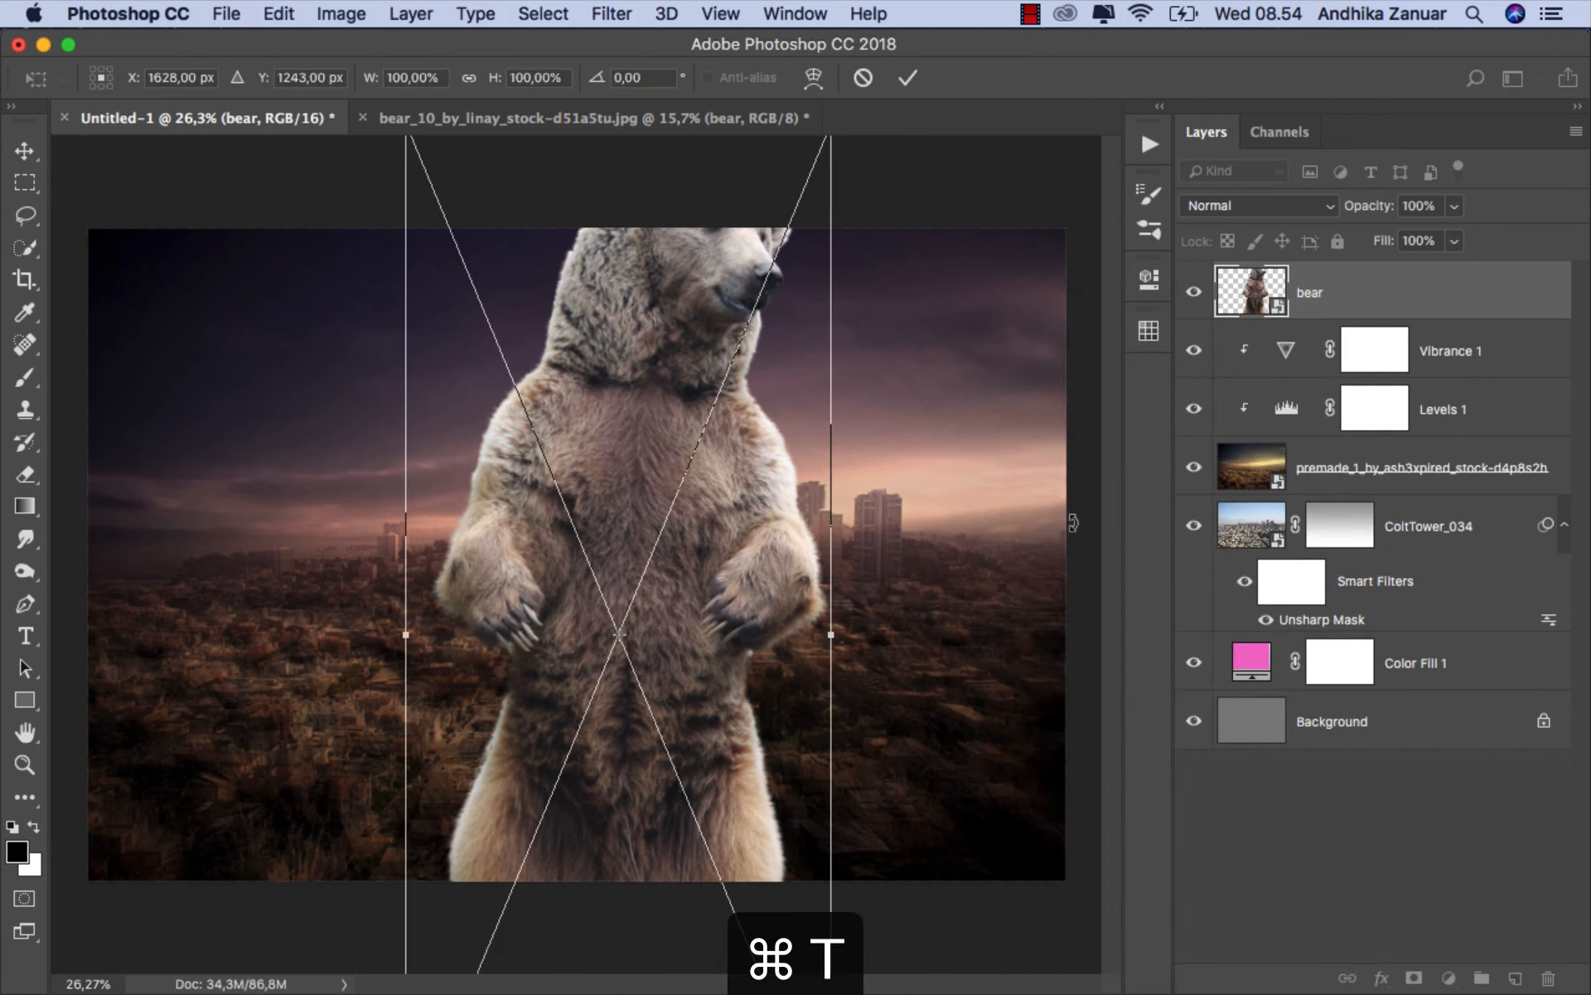
scroll(978, 649, down, 1)
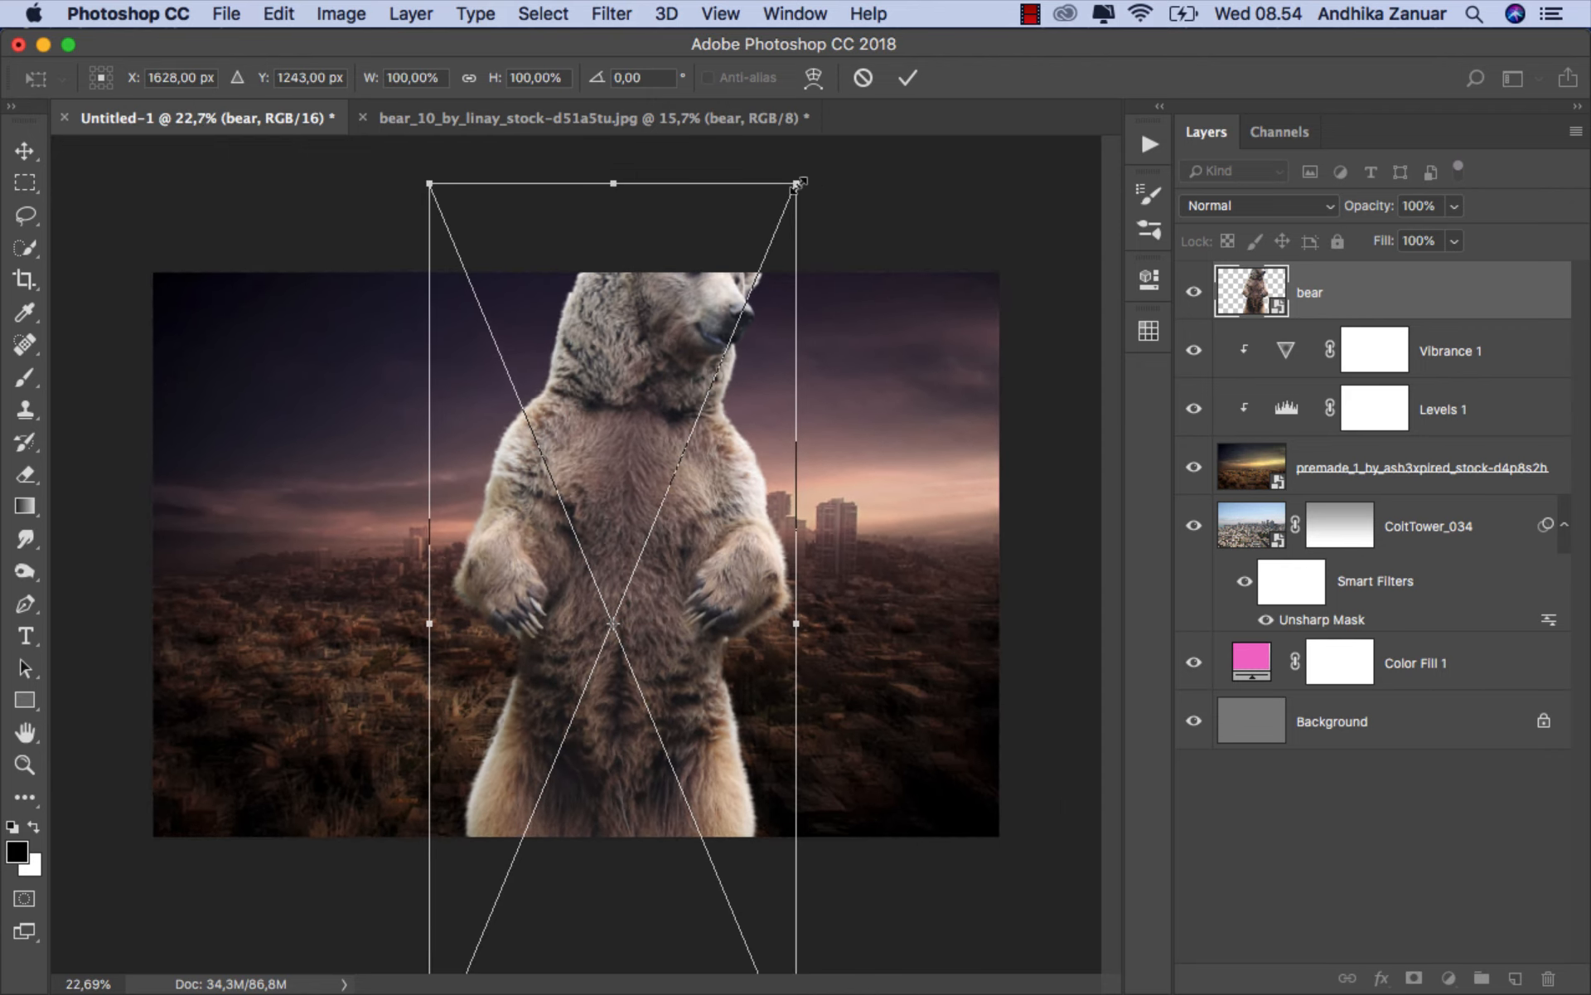
drag(797, 184, 724, 460)
scroll(622, 597, up, 3)
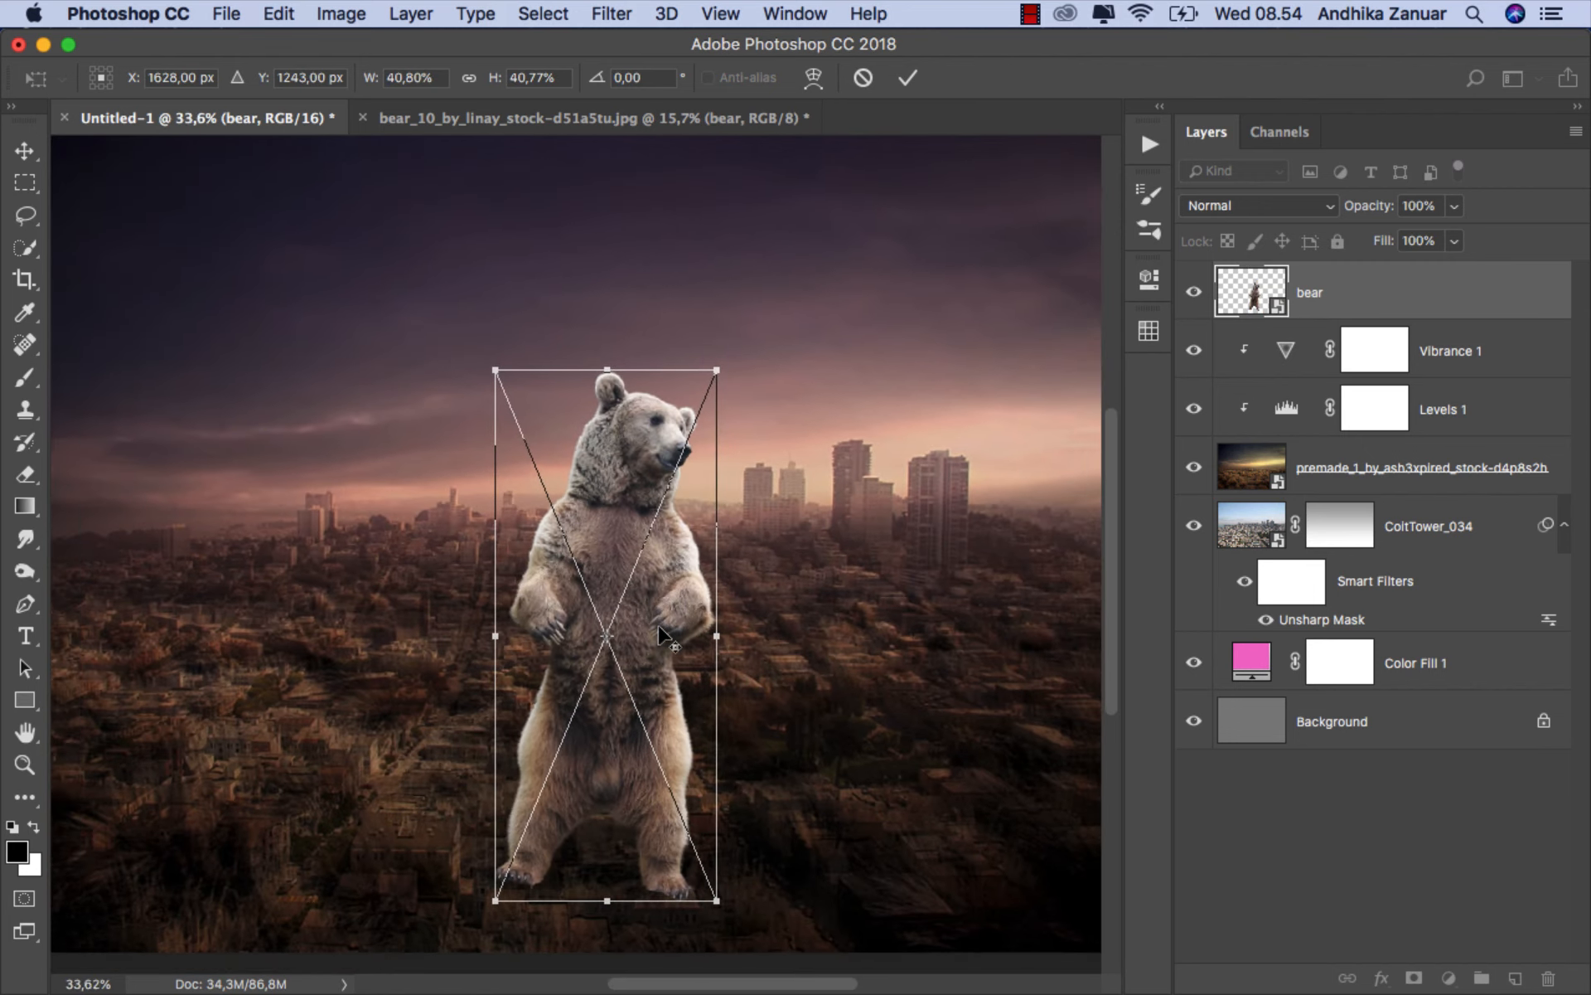
scroll(660, 629, down, 2)
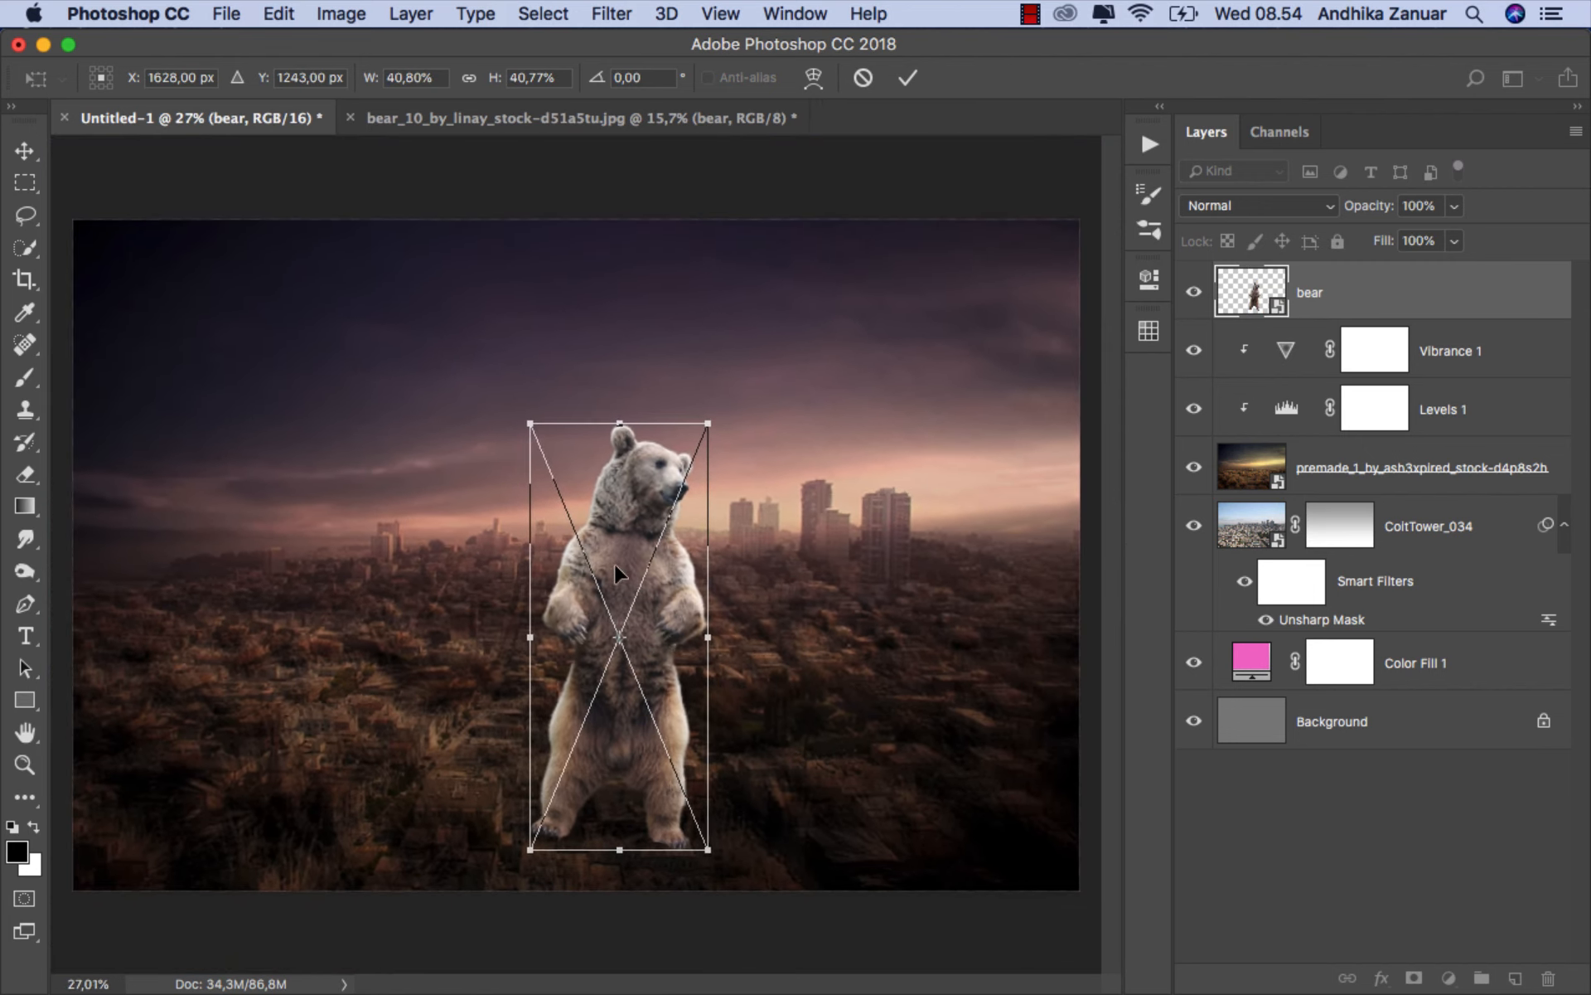
drag(615, 564, 564, 463)
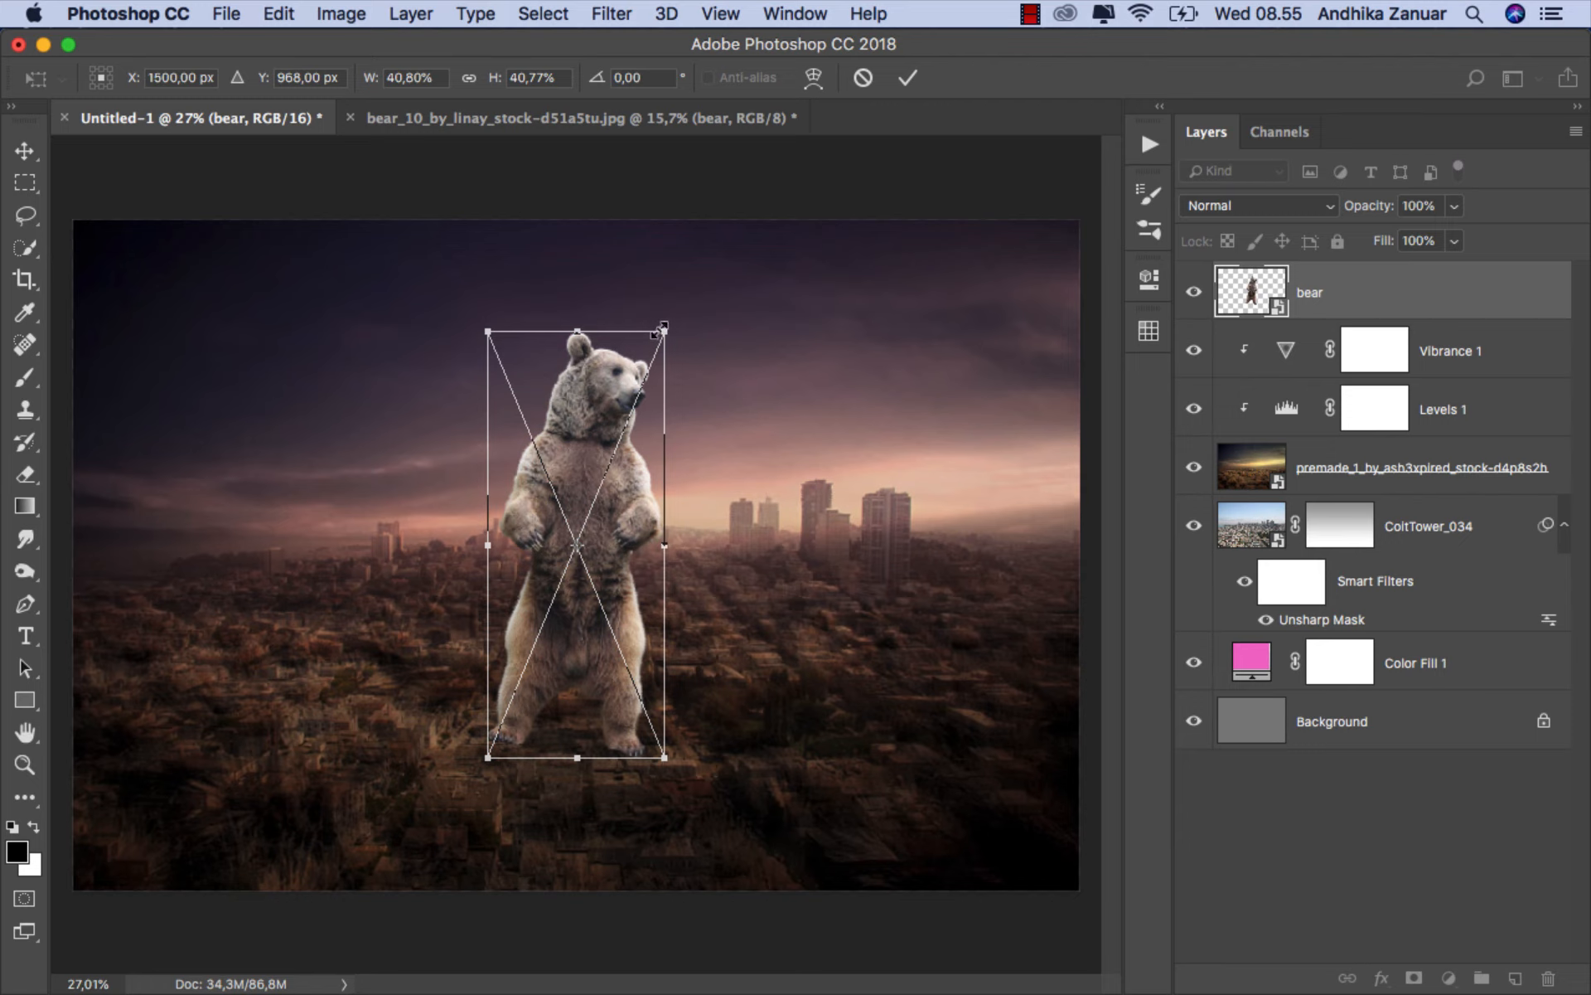
drag(660, 335, 656, 358)
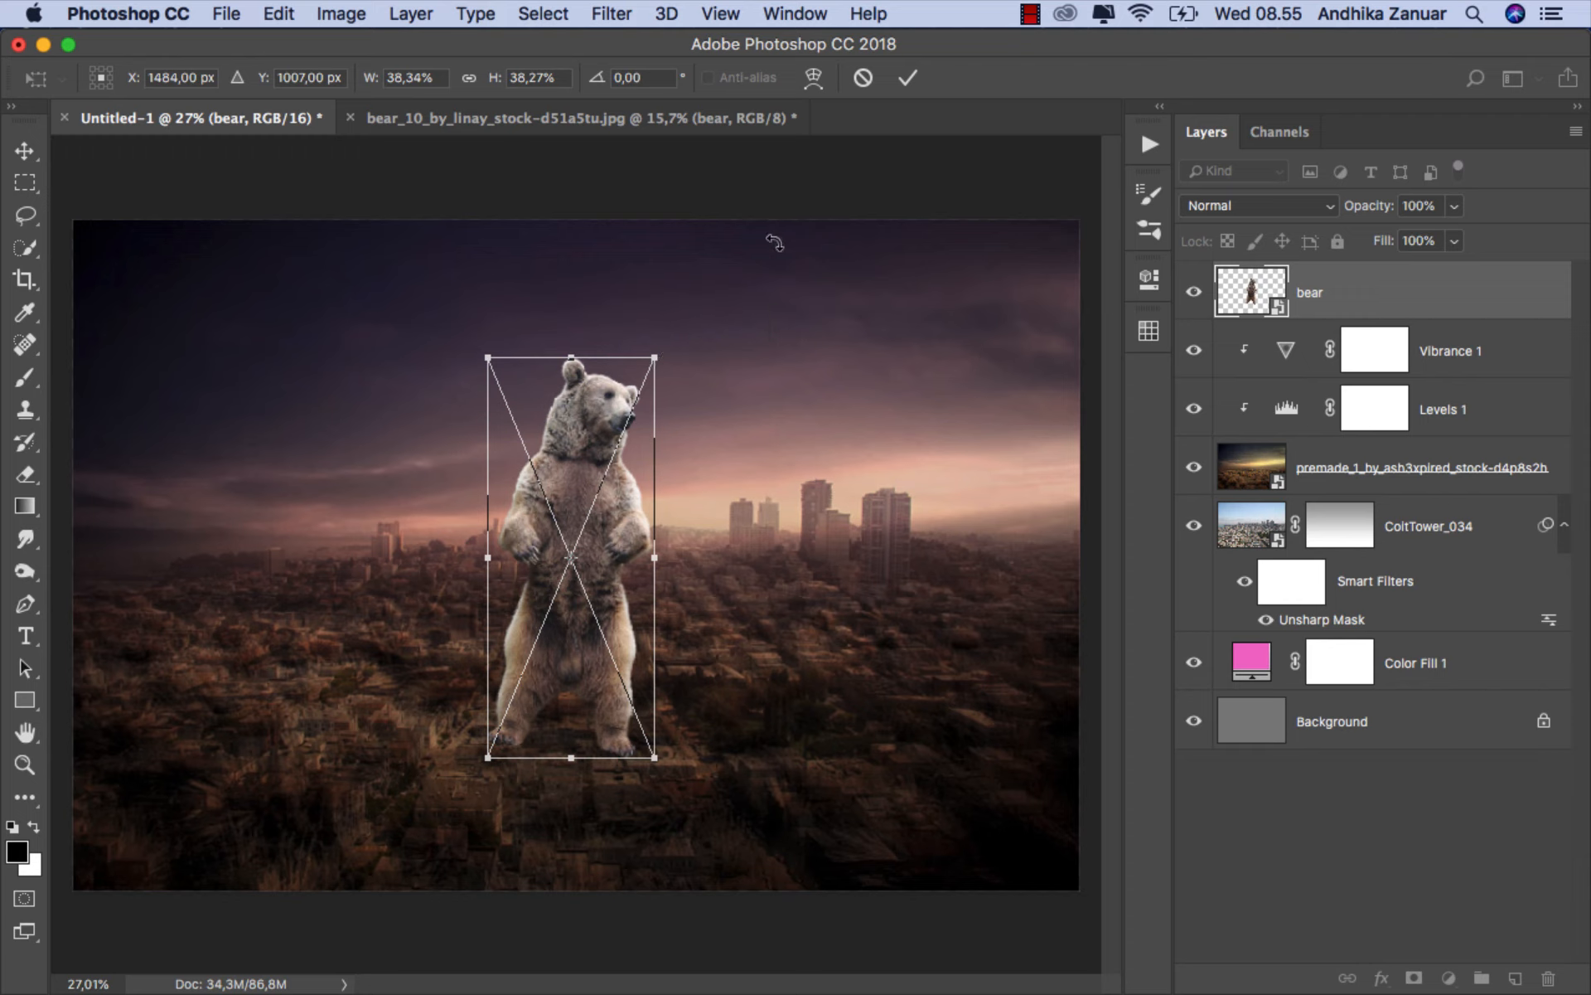
click(911, 79)
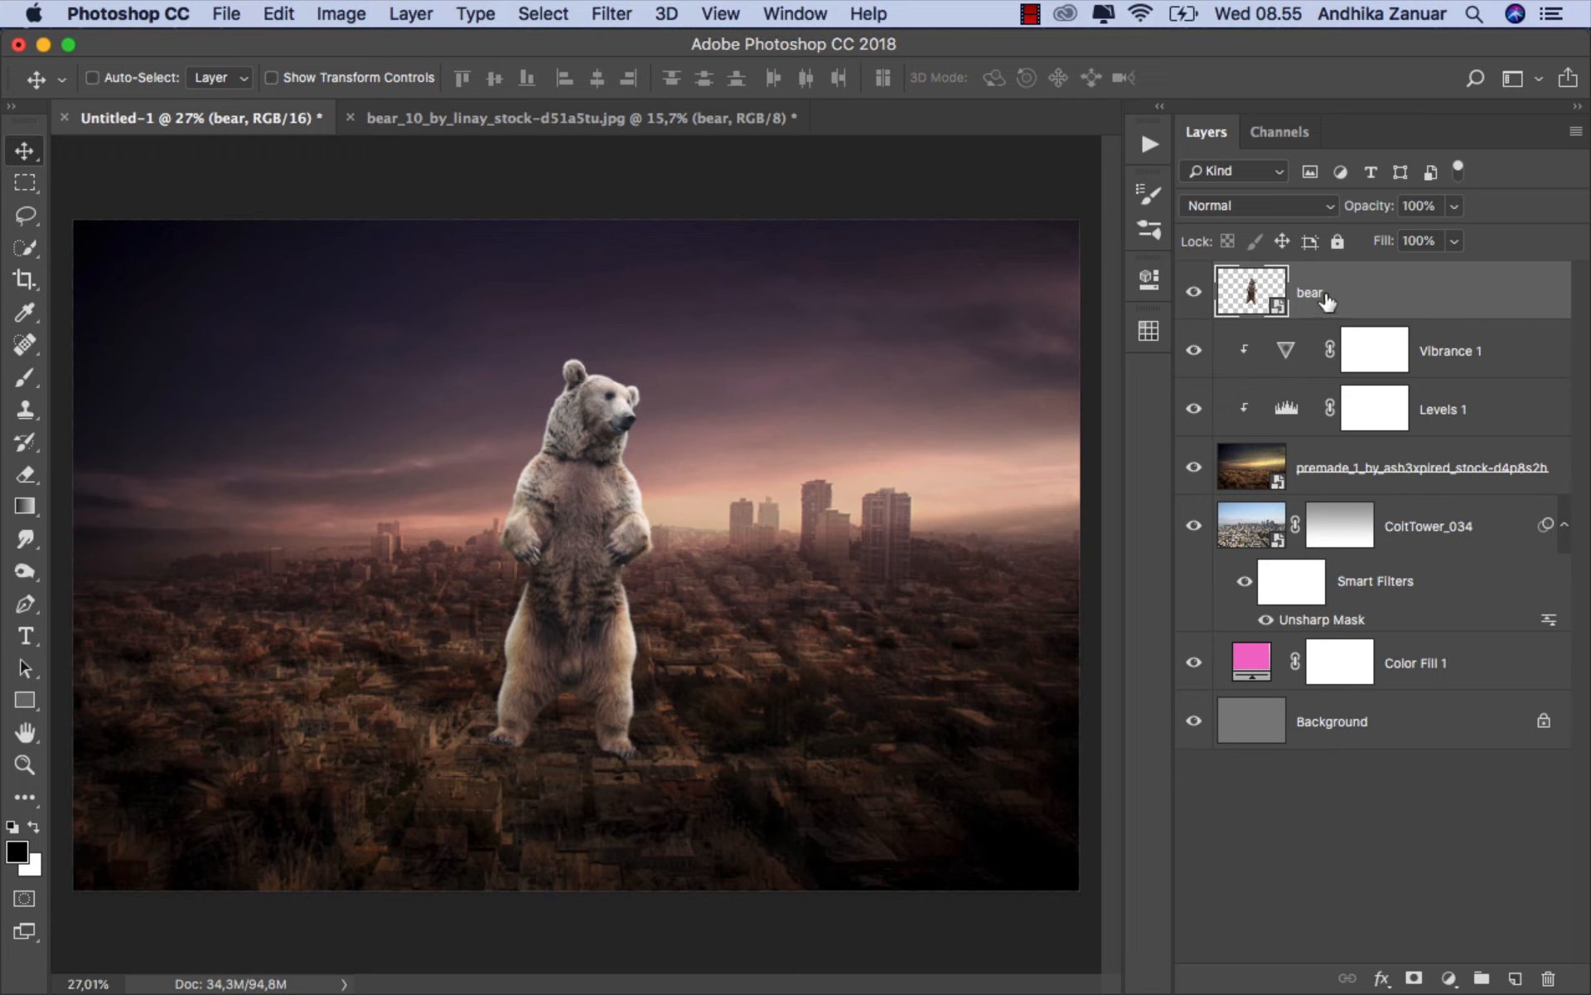
- Add a layer mask to the bear layer and ready the Brush tool for masking around its feet
click(1413, 981)
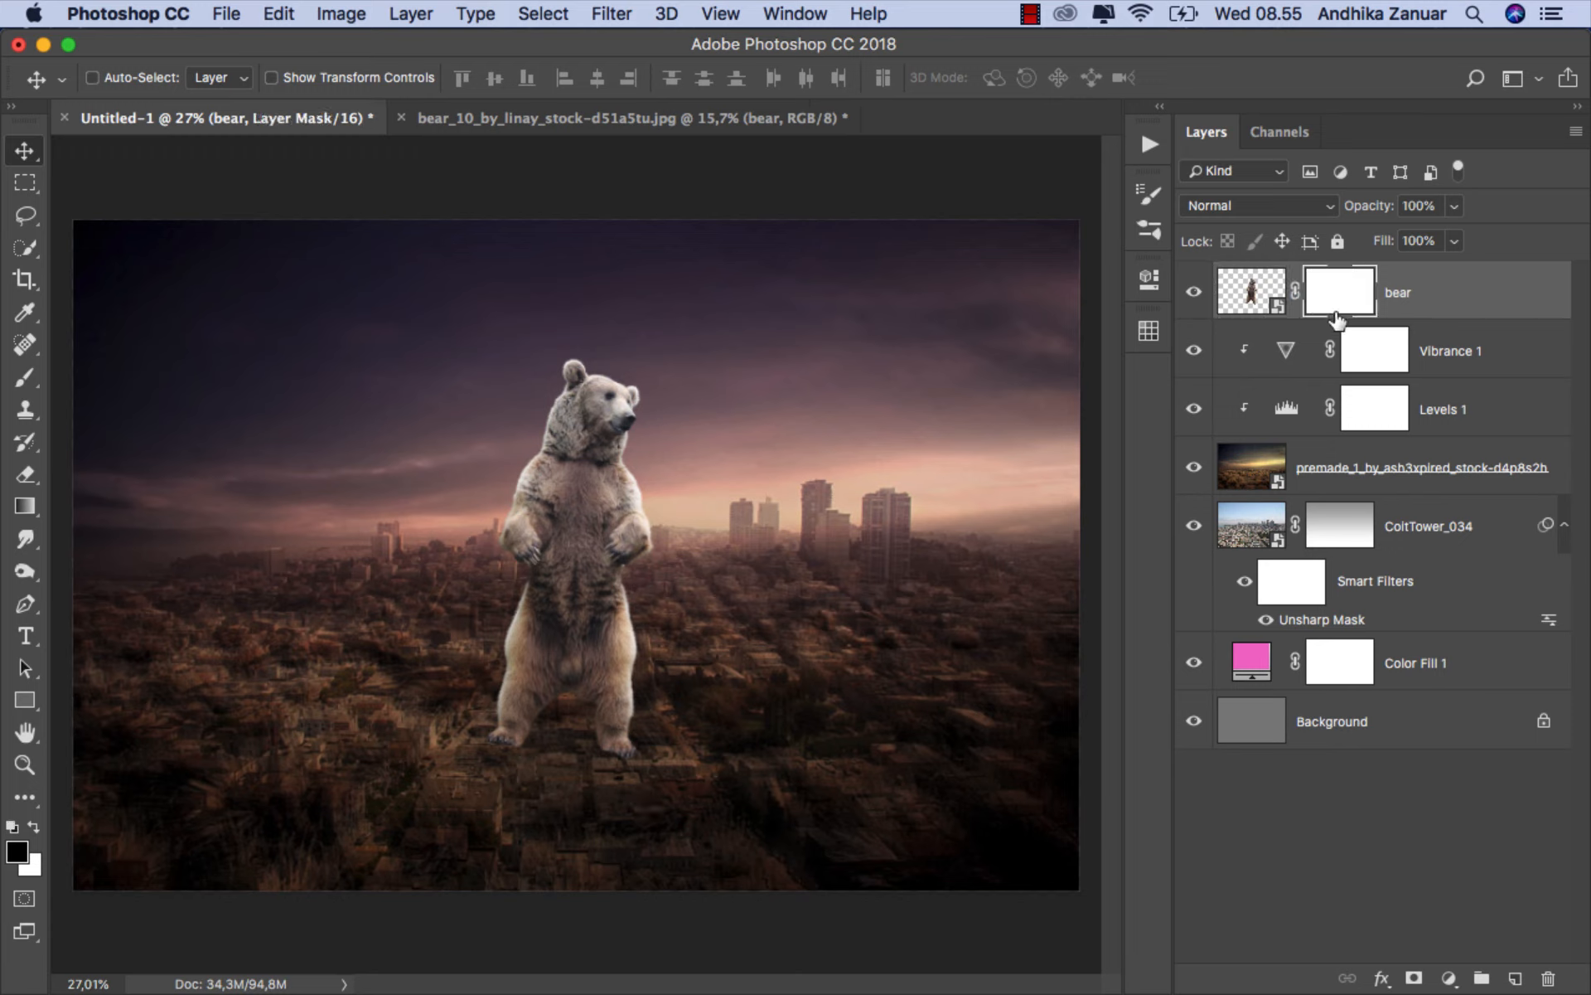
click(25, 377)
scroll(579, 757, up, 10)
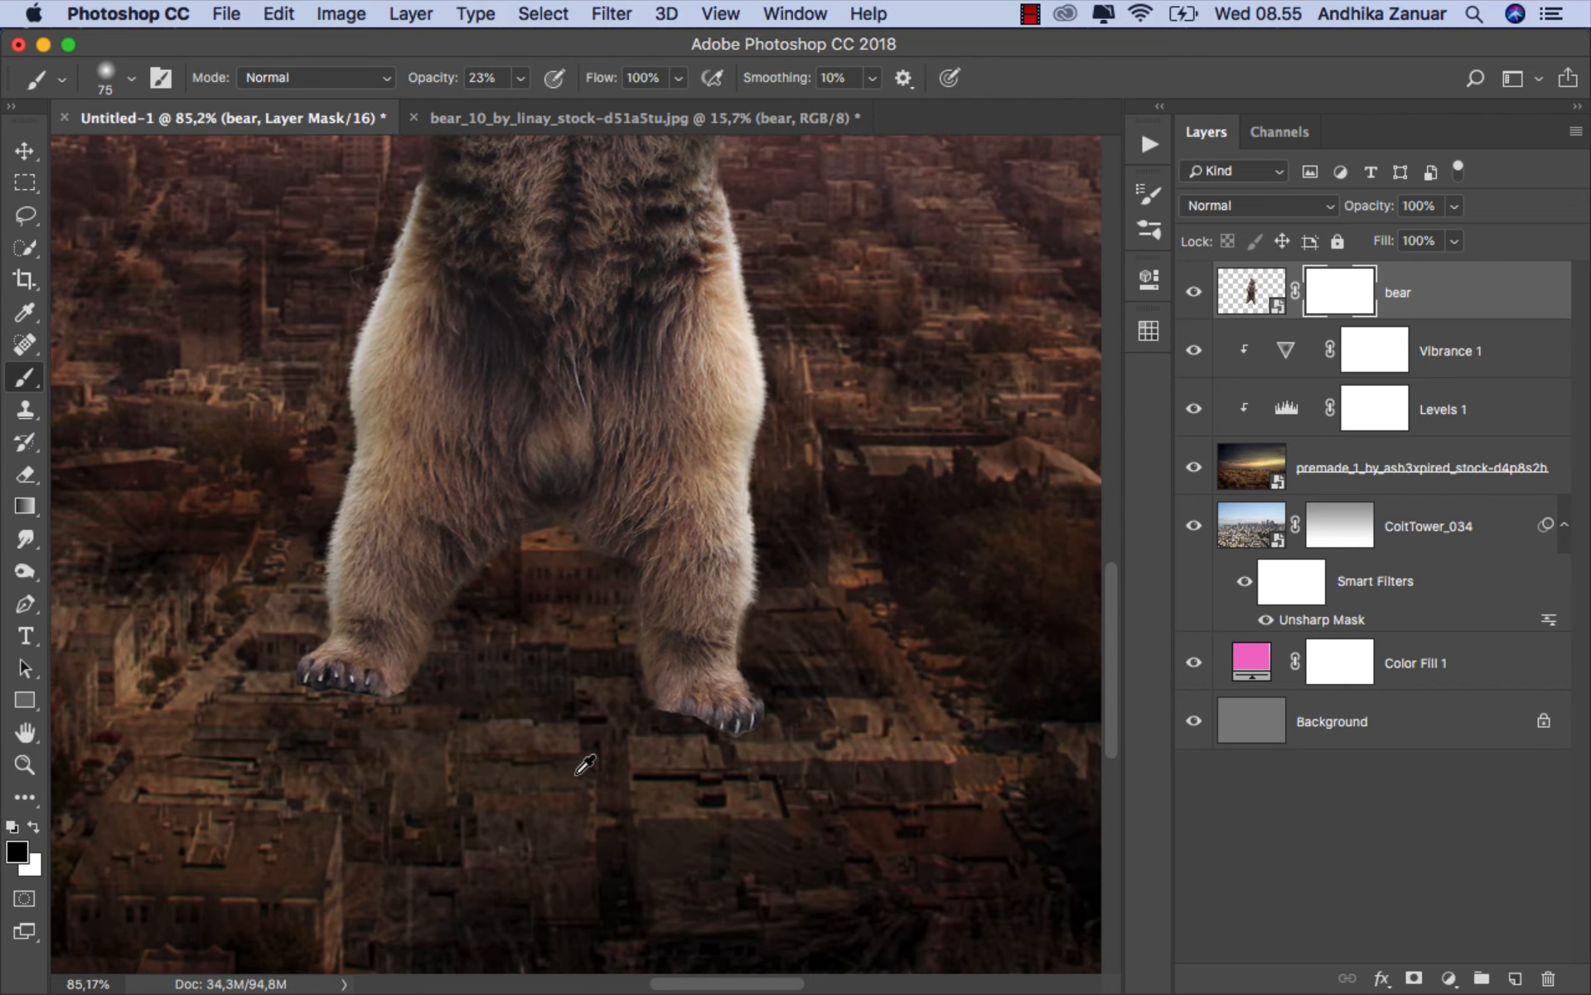
scroll(571, 738, up, 2)
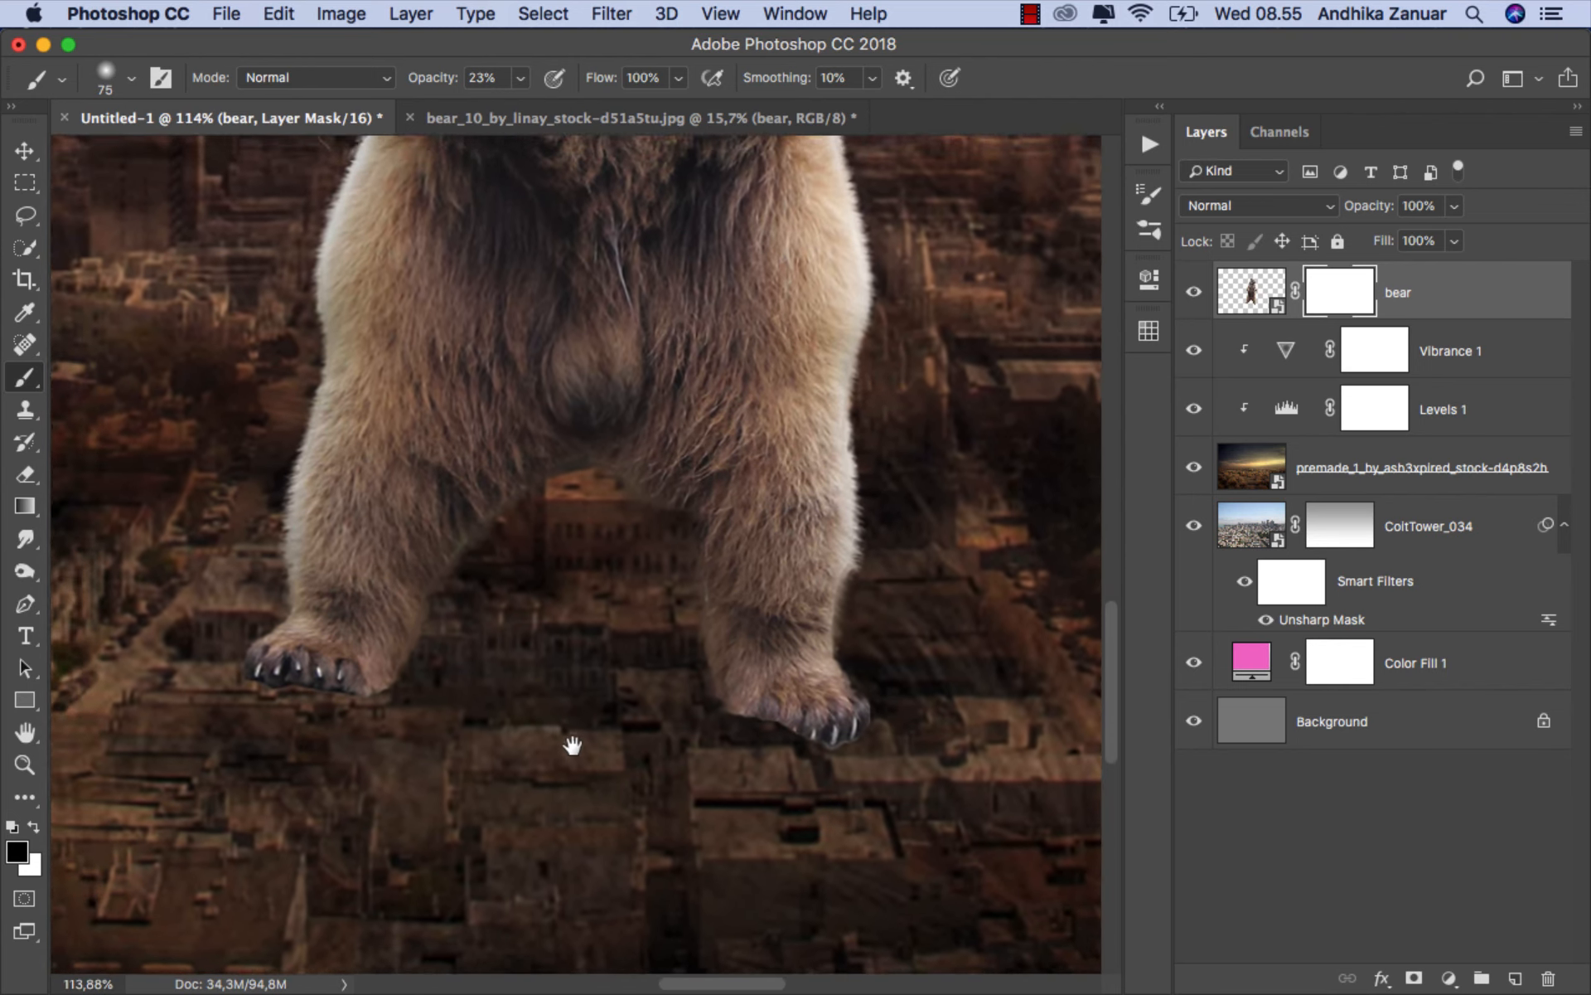